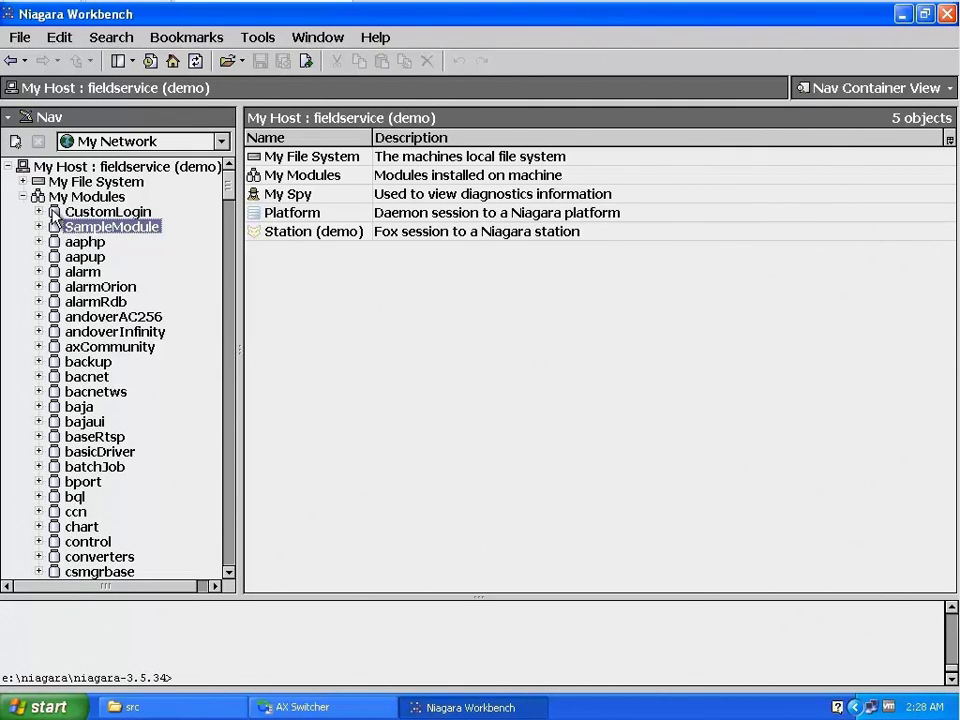
Step: Open module.palette from the MyLibrary\SampleModule folder on drive C: of the local file system
left_click(23, 196)
left_click(22, 182)
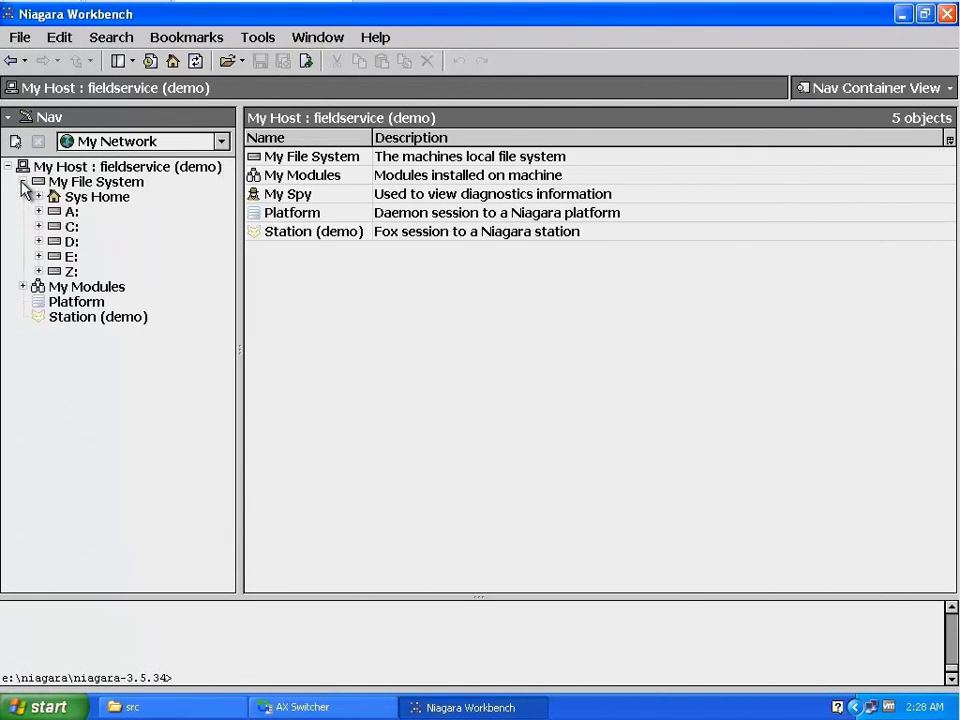
left_click(38, 226)
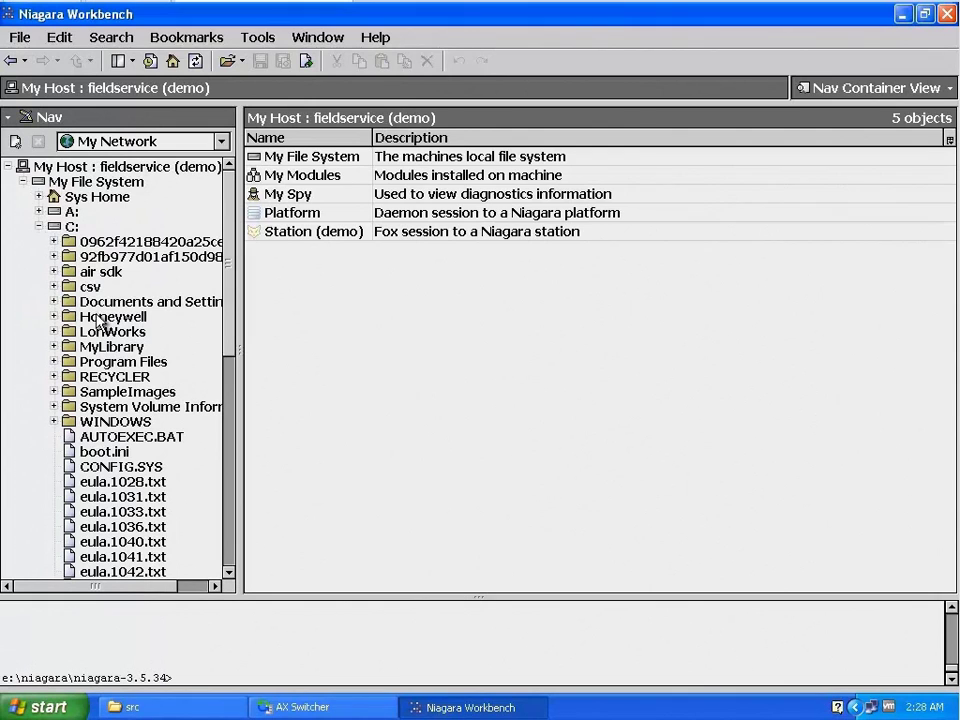
left_click(104, 350)
double_click(104, 350)
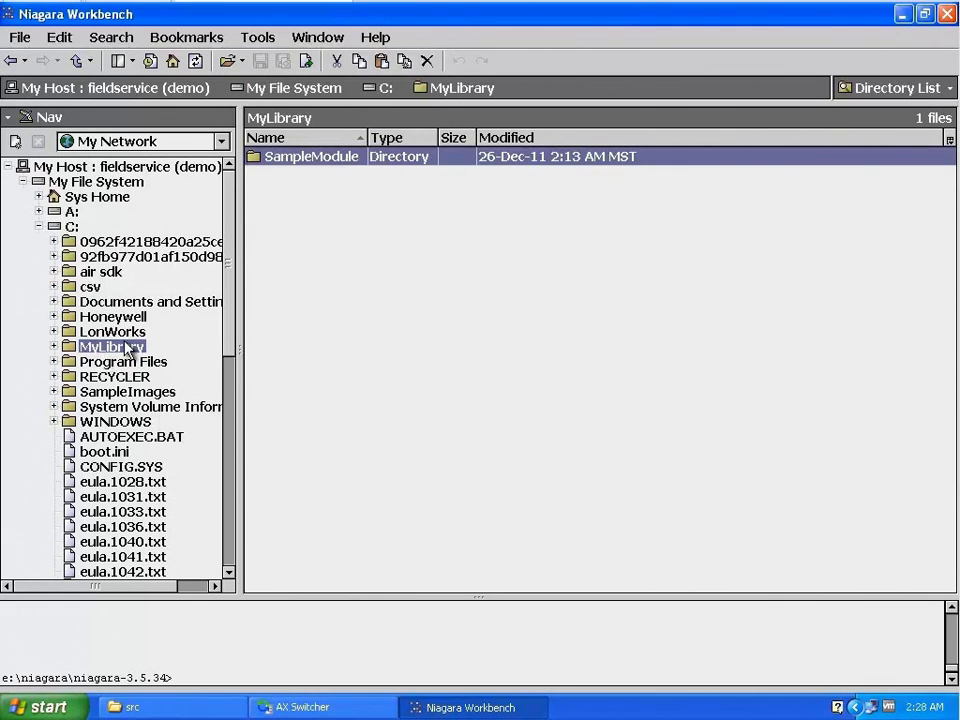
double_click(280, 168)
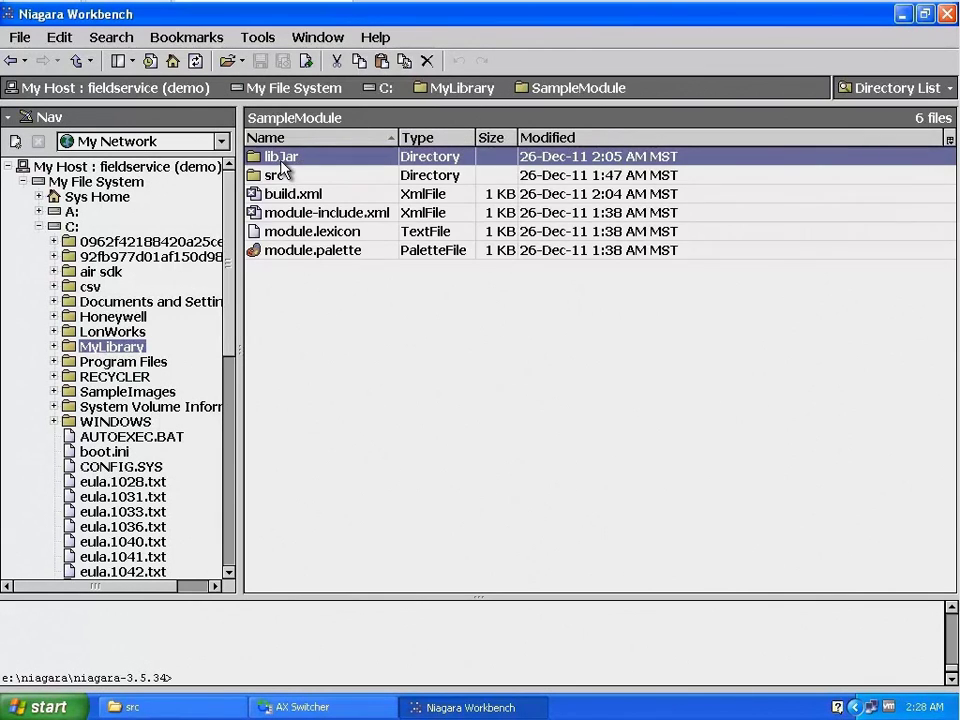
left_click(284, 252)
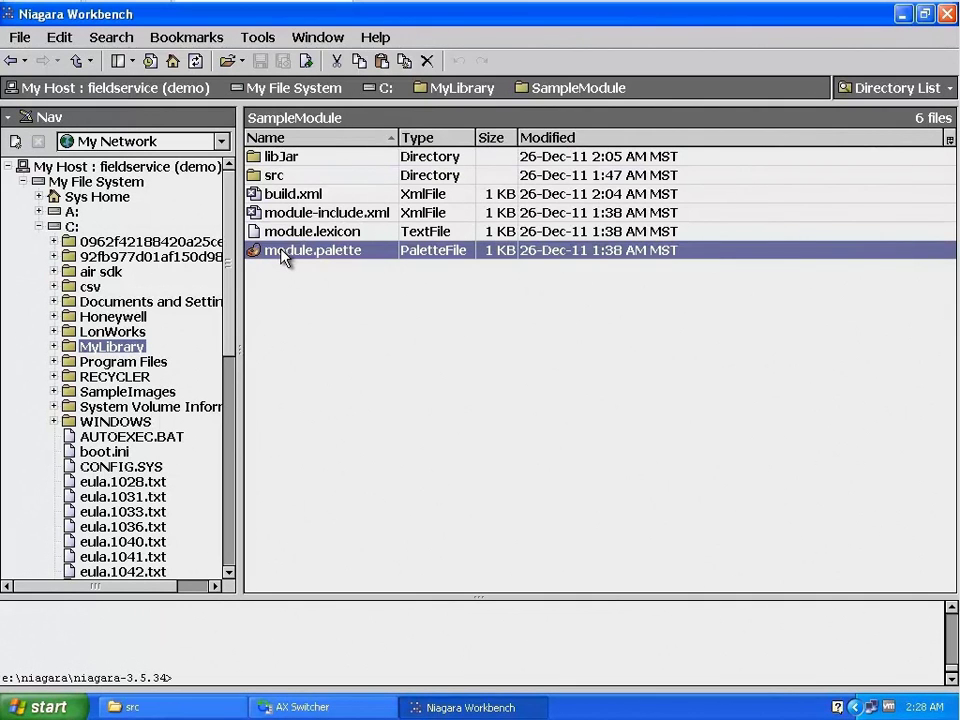
double_click(282, 252)
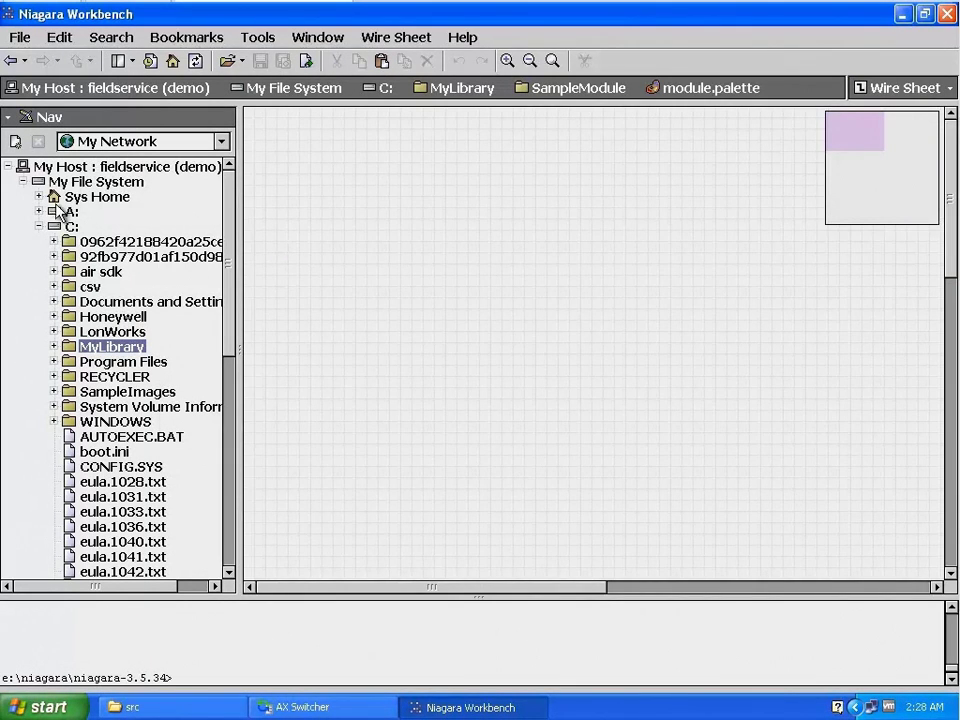
Step: Collapse the file system tree and expand the res folder of SampleModule under My Modules
left_click(22, 182)
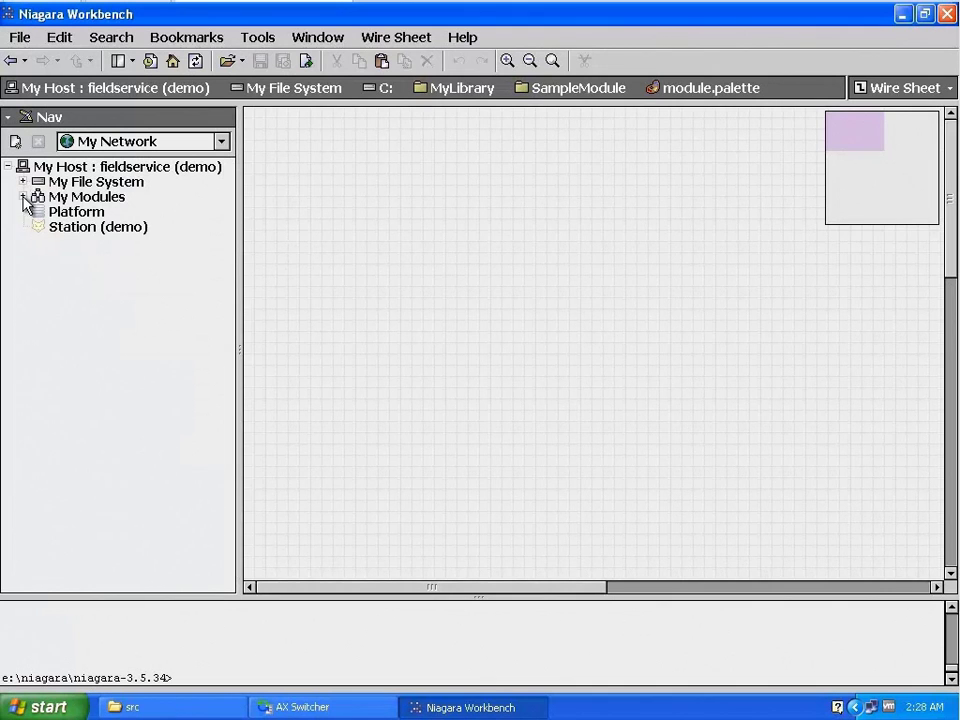
left_click(22, 197)
left_click(39, 227)
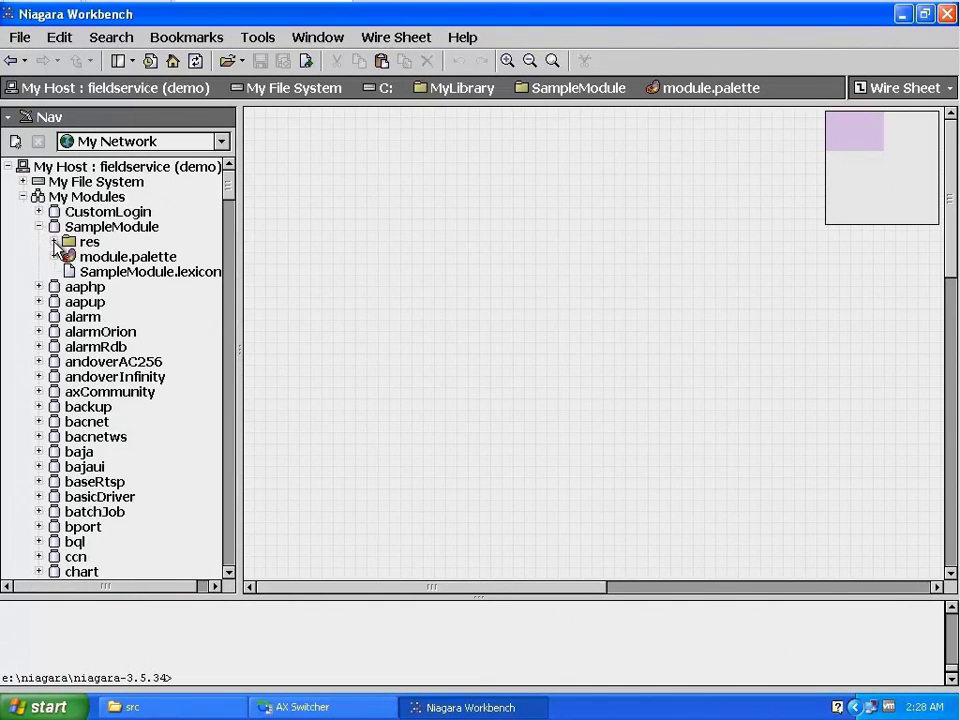
left_click(54, 242)
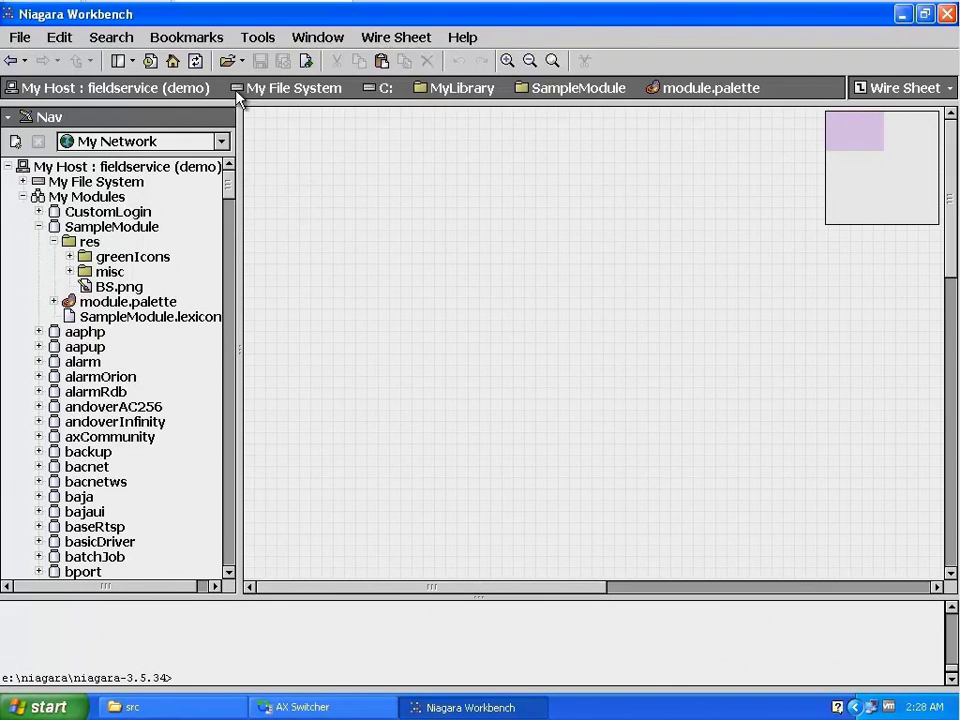
Step: Show the Palette side bar and add a baja IconFolder named "My Module" to the module.palette wire sheet
left_click(131, 61)
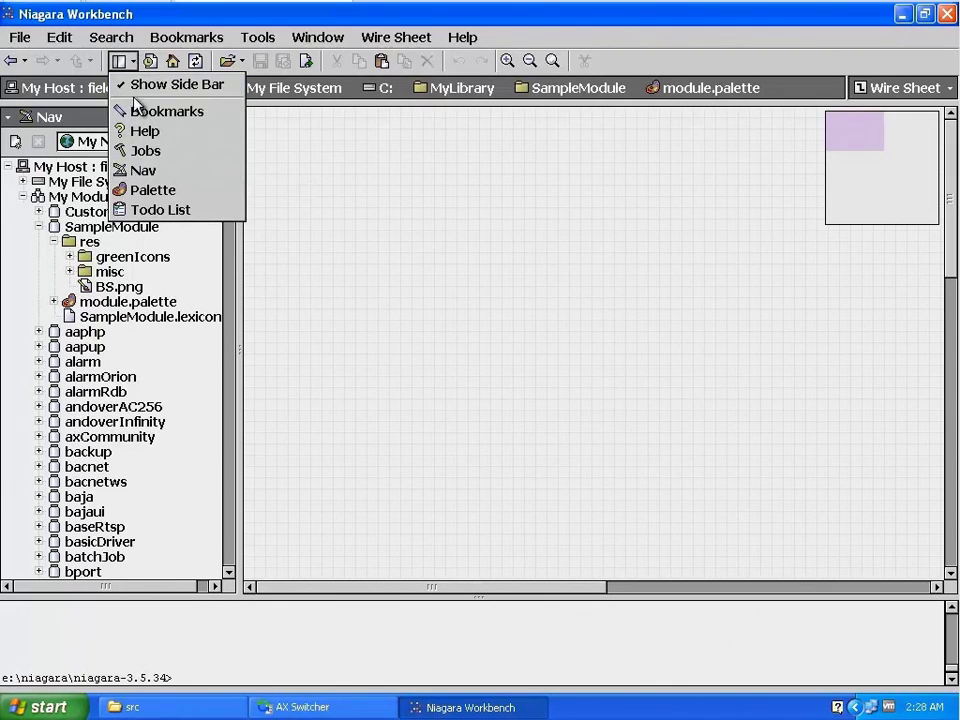
left_click(146, 192)
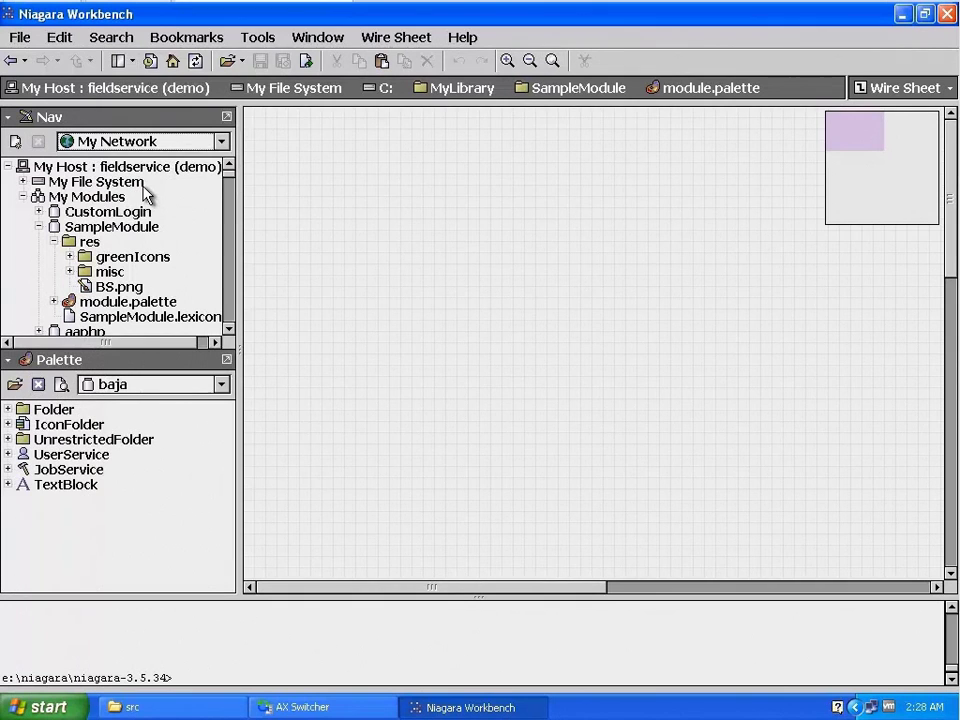
left_click(80, 428)
left_click_drag(80, 430, 338, 206)
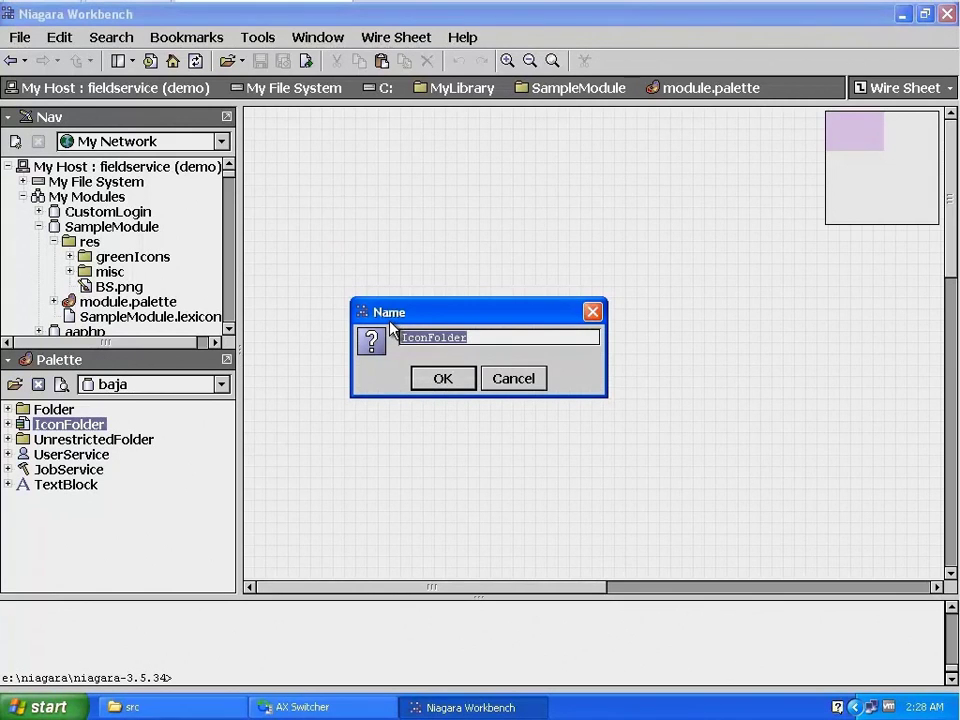
key("BackSpace")
type("My")
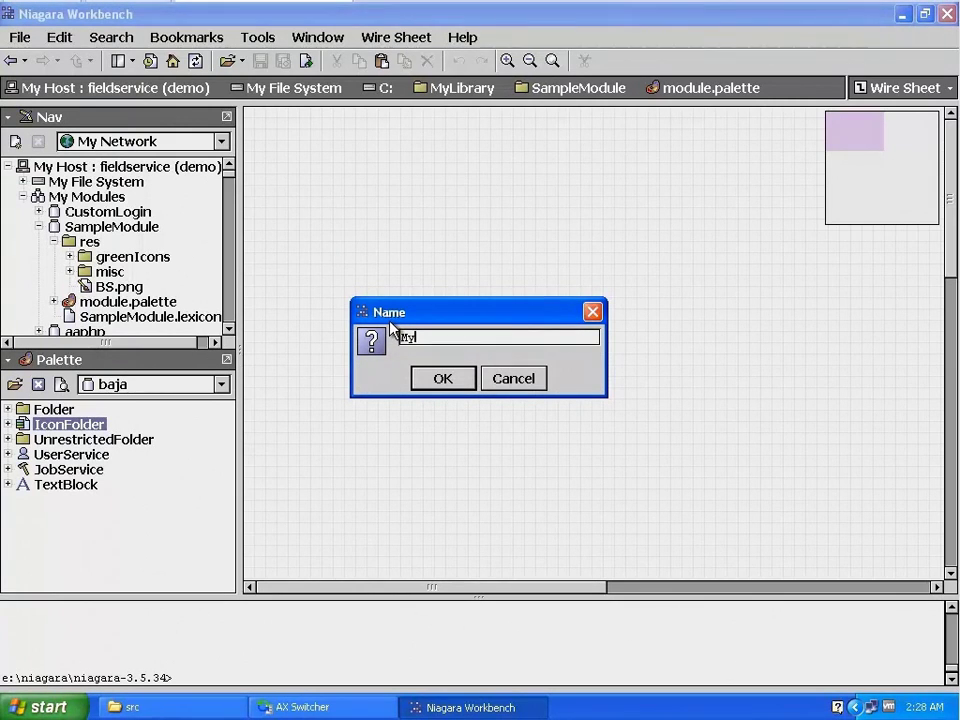
type(" Module")
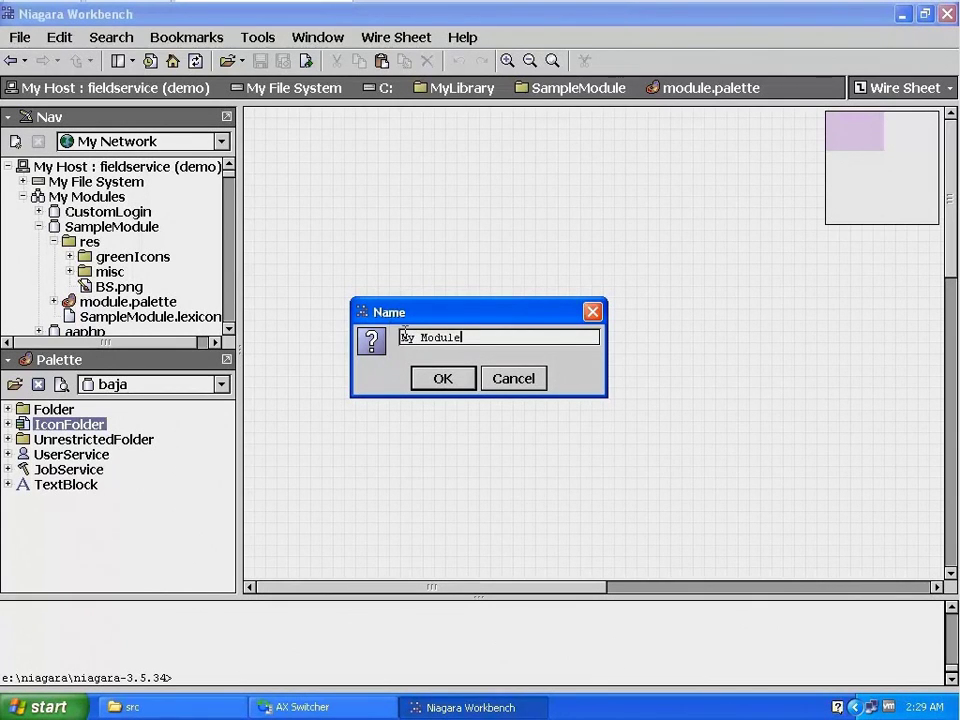
left_click(437, 378)
Step: Set the My Module folder's icon property to module://SampleModule/res/BS.png using the copied image path, and save the property
right_click(378, 218)
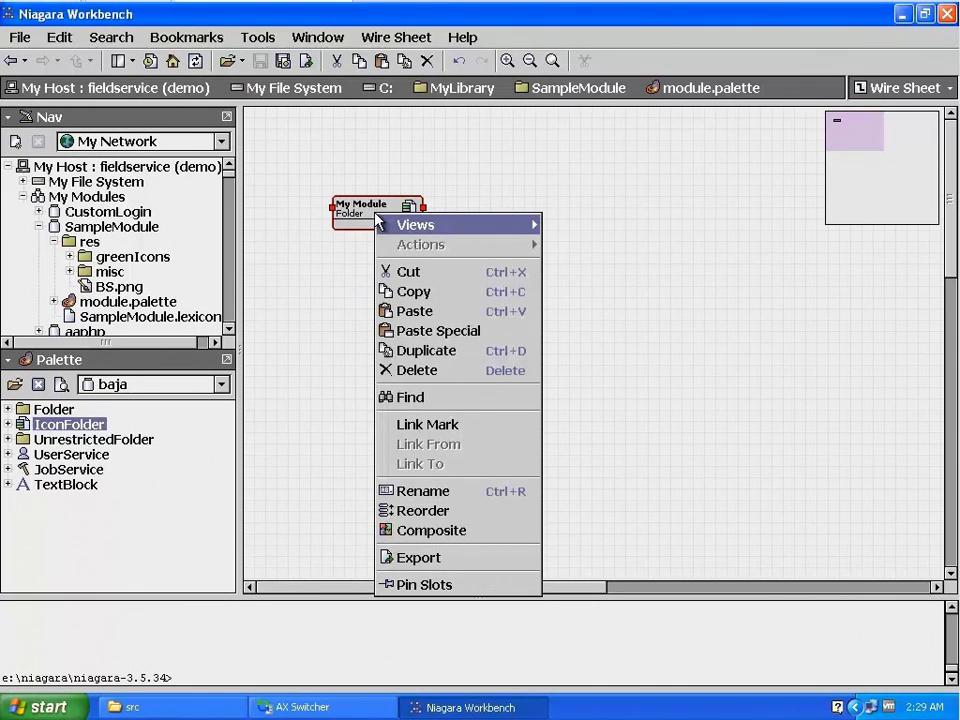
mouse_move(508, 229)
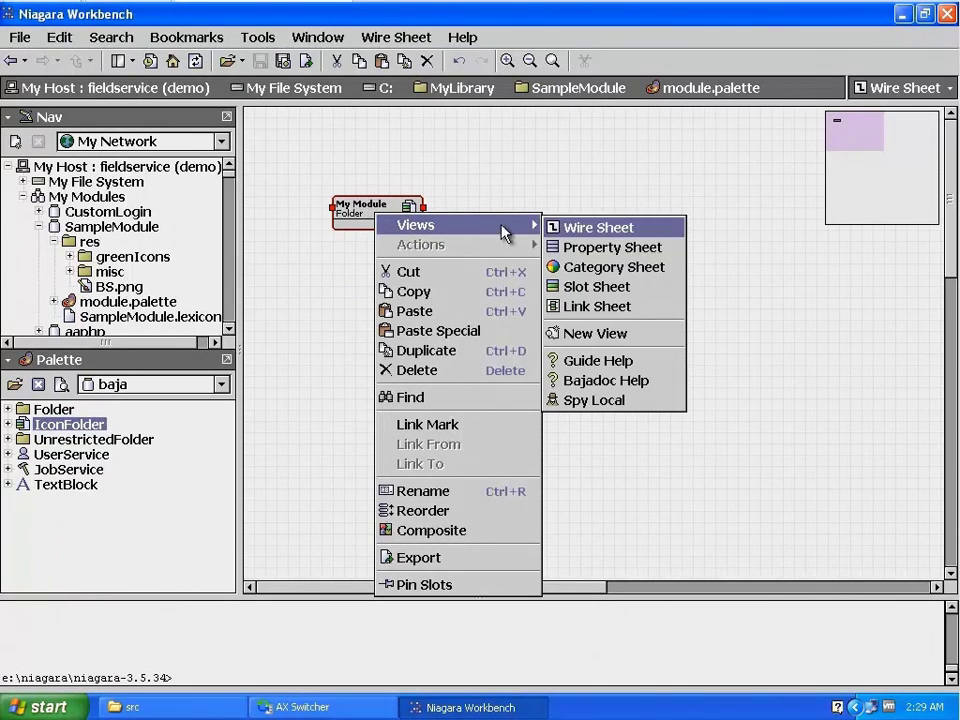
left_click(568, 248)
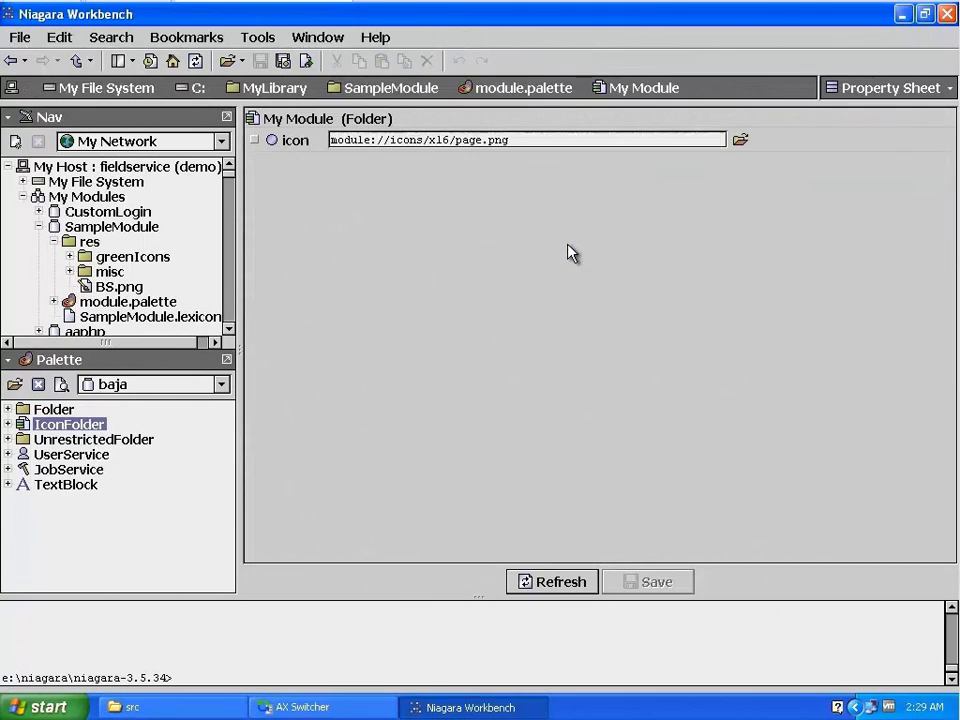
left_click(128, 290)
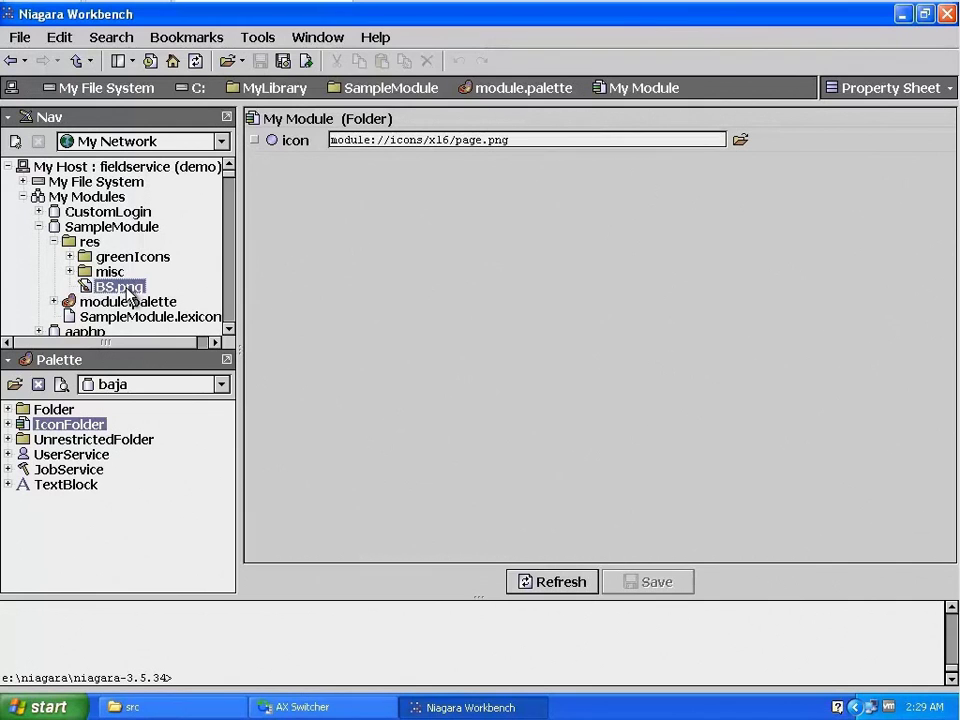
right_click(128, 290)
left_click(145, 346)
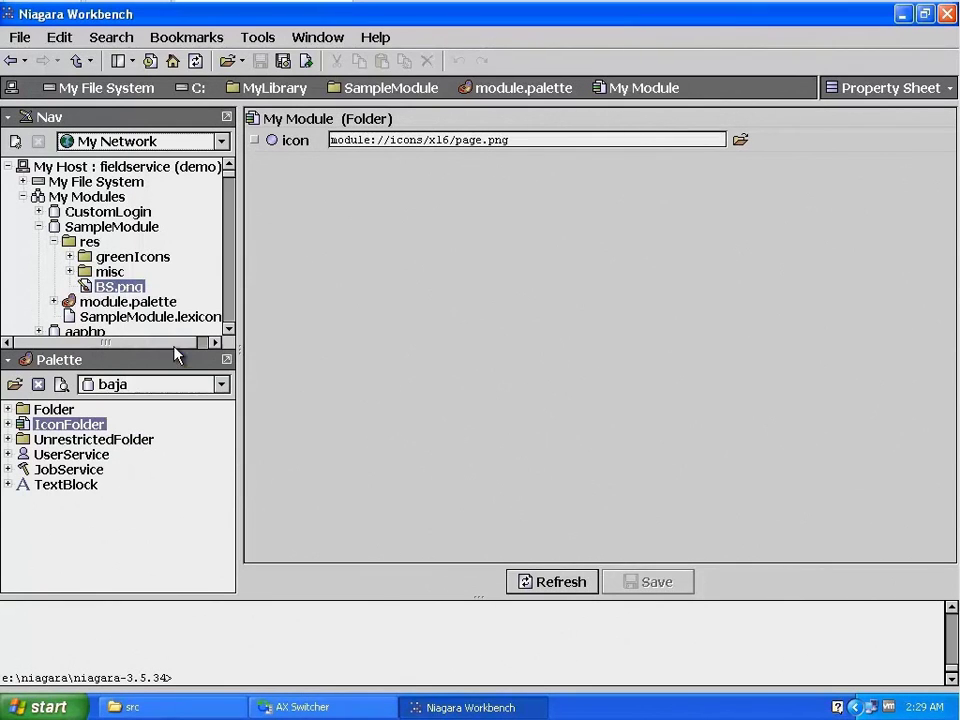
left_click_drag(585, 137, 331, 139)
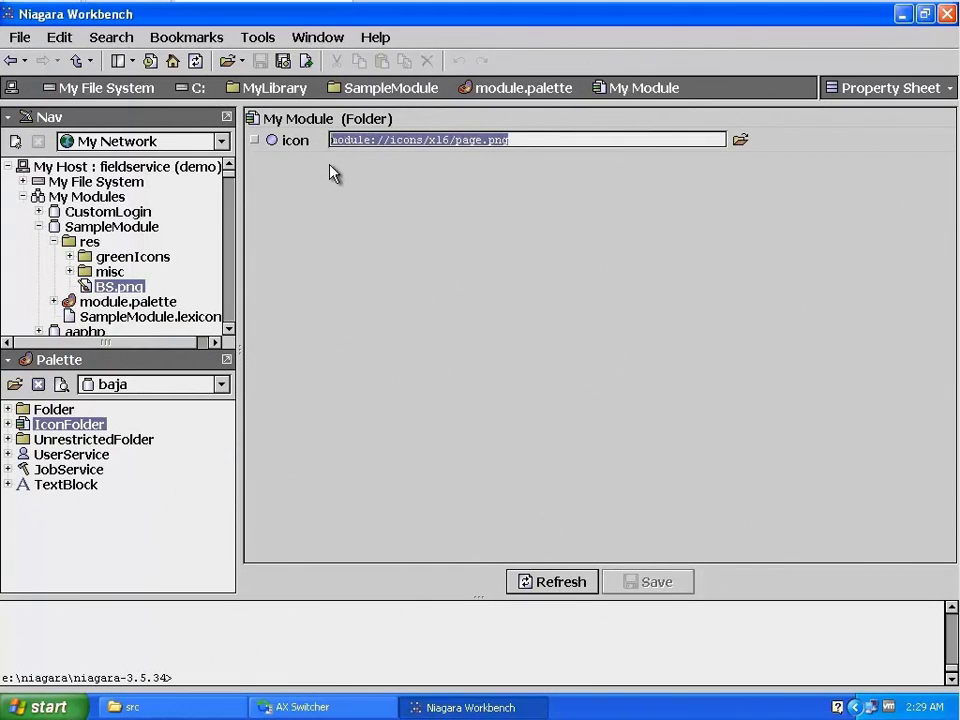
key("ctrl+v")
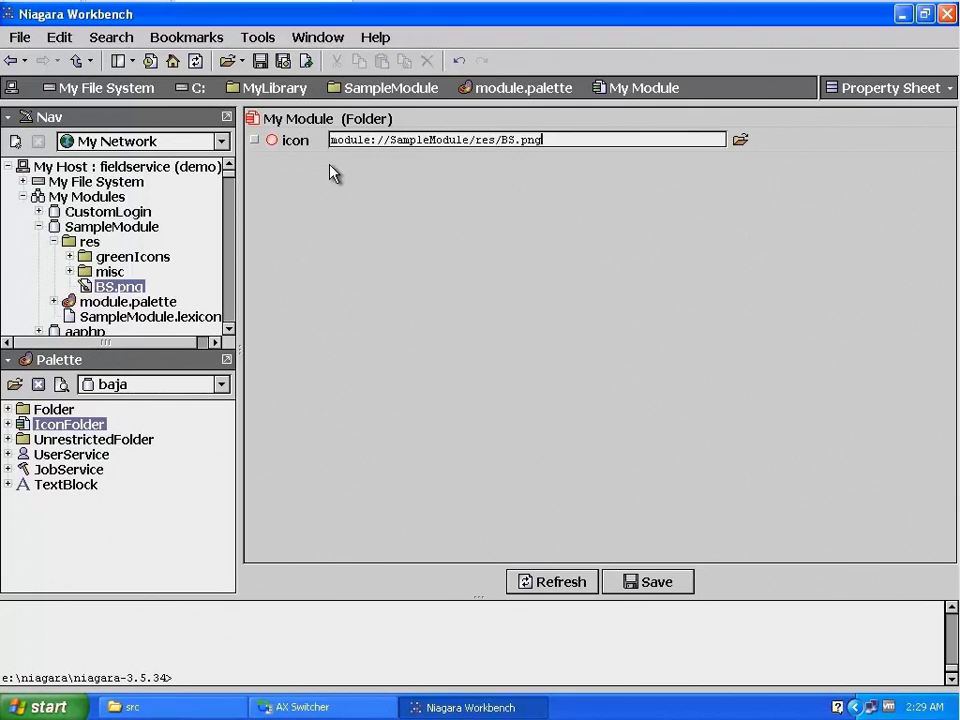
left_click(679, 590)
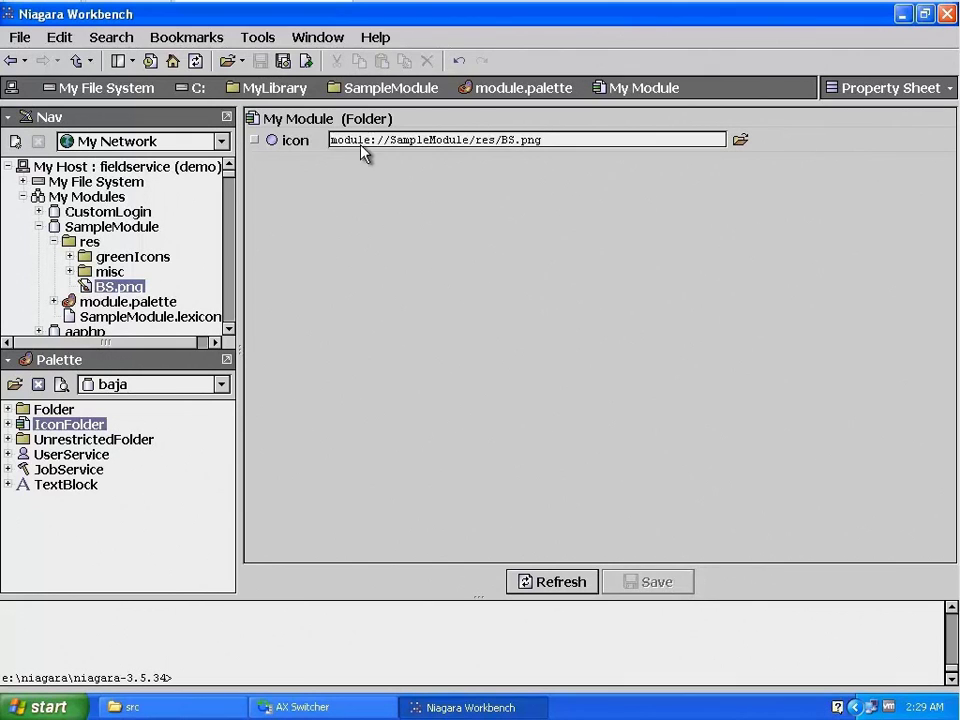
Step: Save the palette file and open the My Module folder's wire sheet from module.palette
left_click(287, 62)
left_click(500, 90)
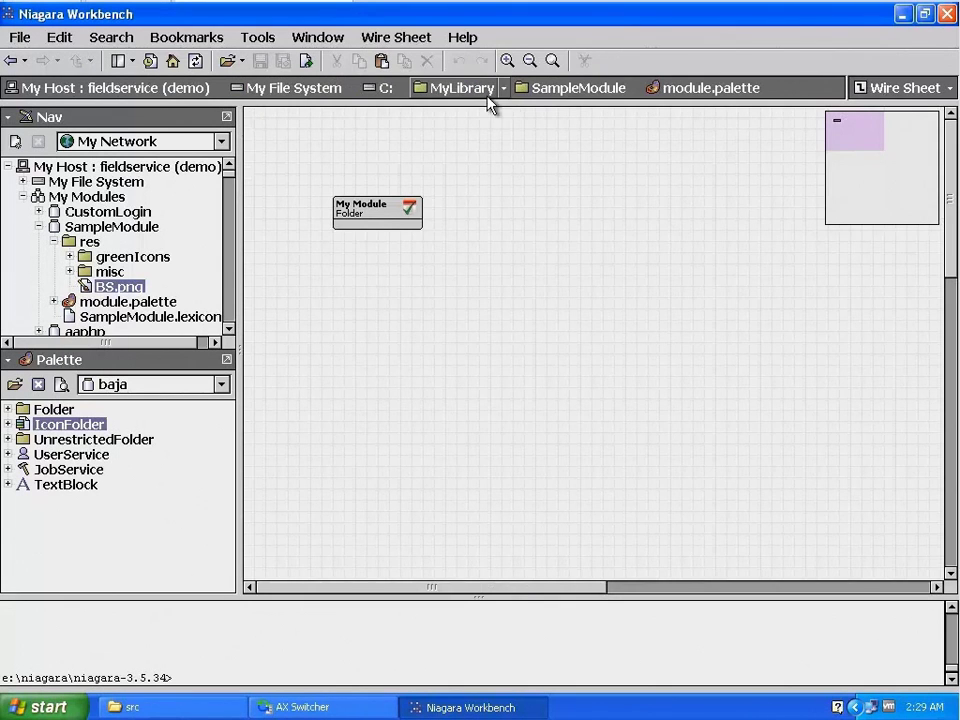
left_click(386, 222)
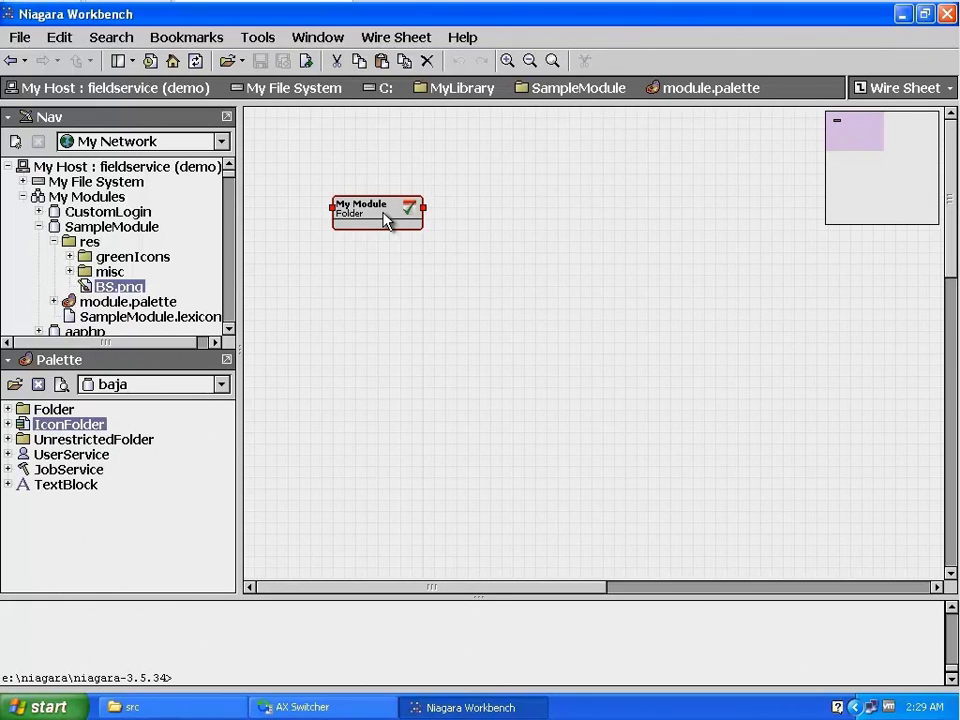
double_click(386, 222)
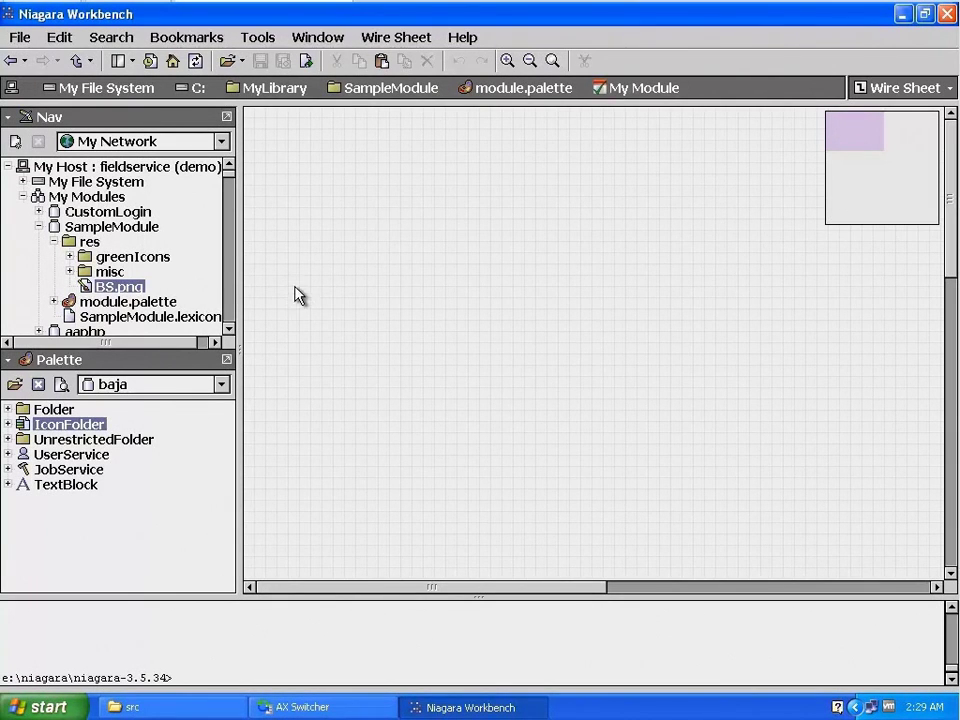
Step: Add an UnrestrictedFolder named "Green Icons" to the My Module wire sheet
left_click_drag(140, 443, 384, 167)
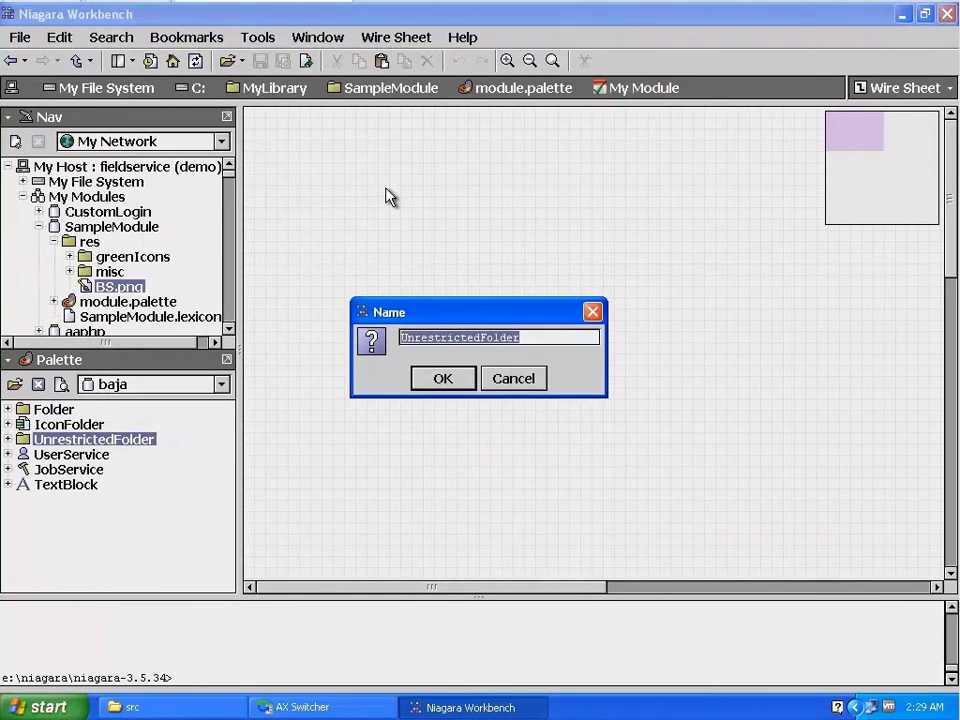
type("G")
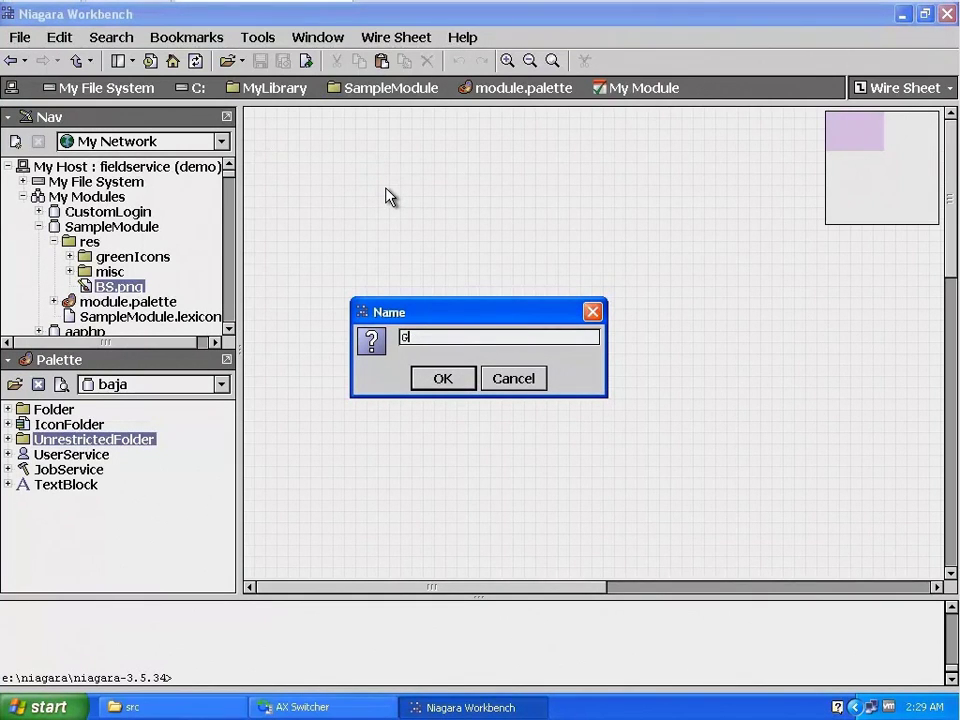
type("reen Icons")
left_click(443, 388)
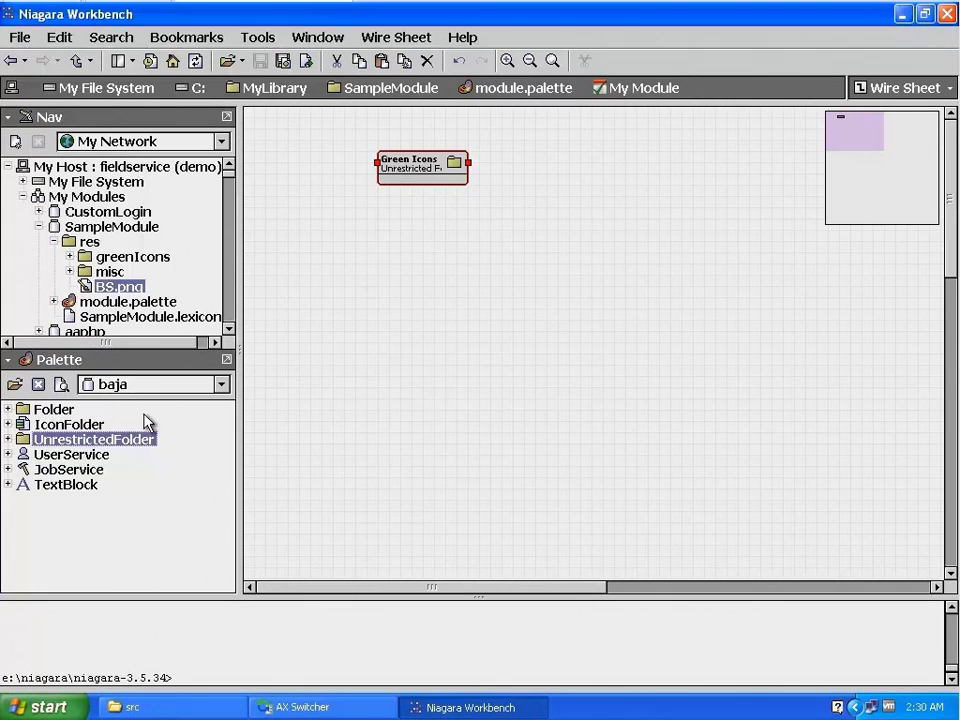
Step: Add a second UnrestrictedFolder named "Misc" and position it just below the Green Icons folder
left_click_drag(92, 447, 444, 231)
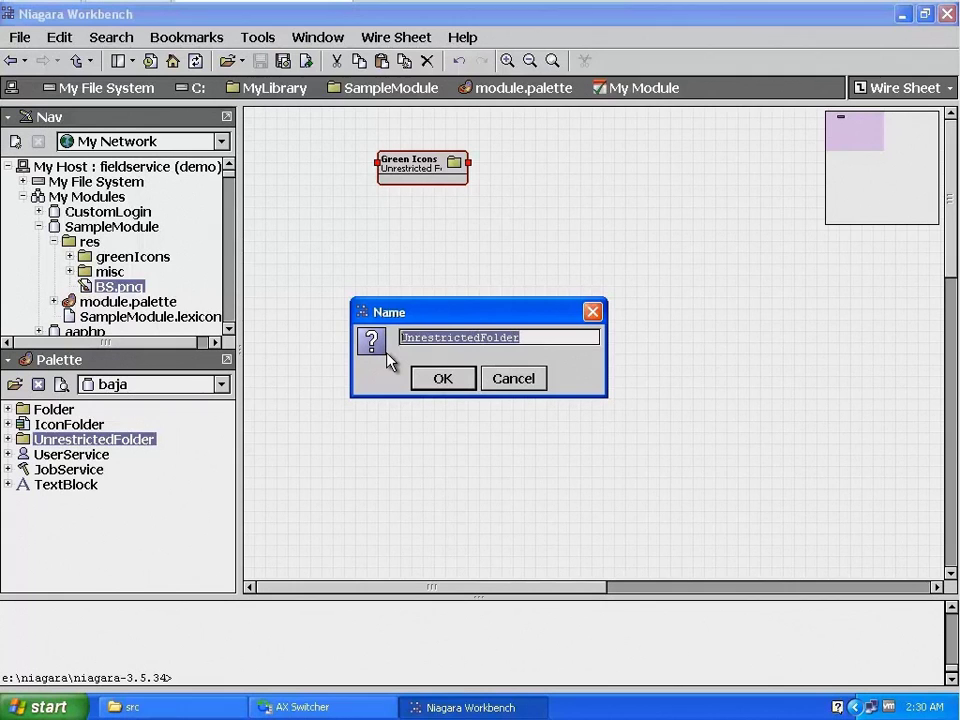
type("Mi")
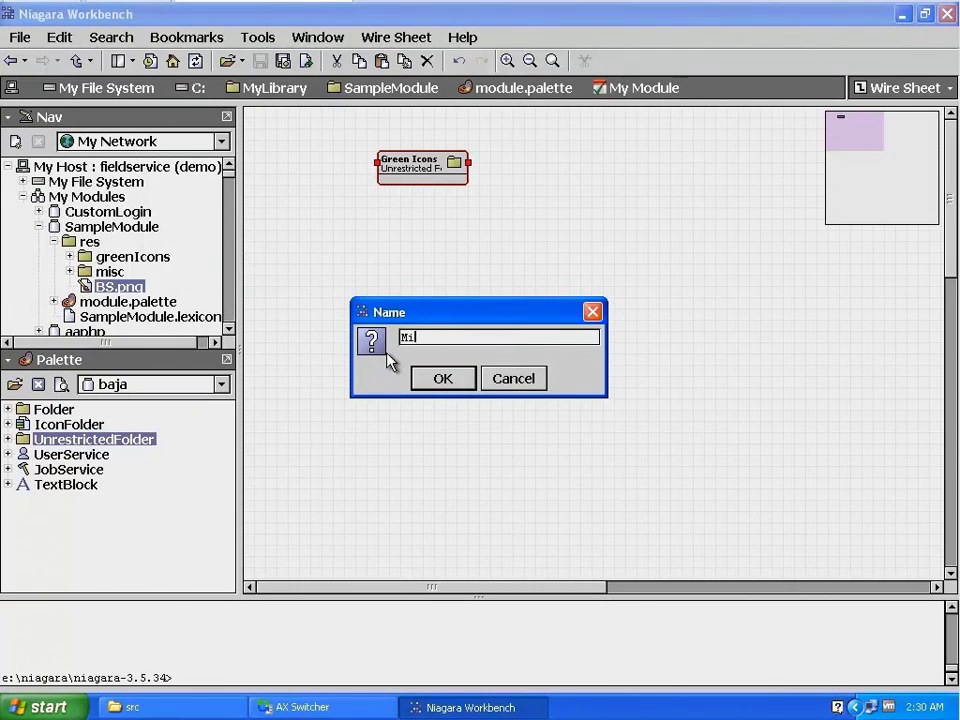
type("sc")
left_click(440, 378)
left_click_drag(448, 226, 414, 214)
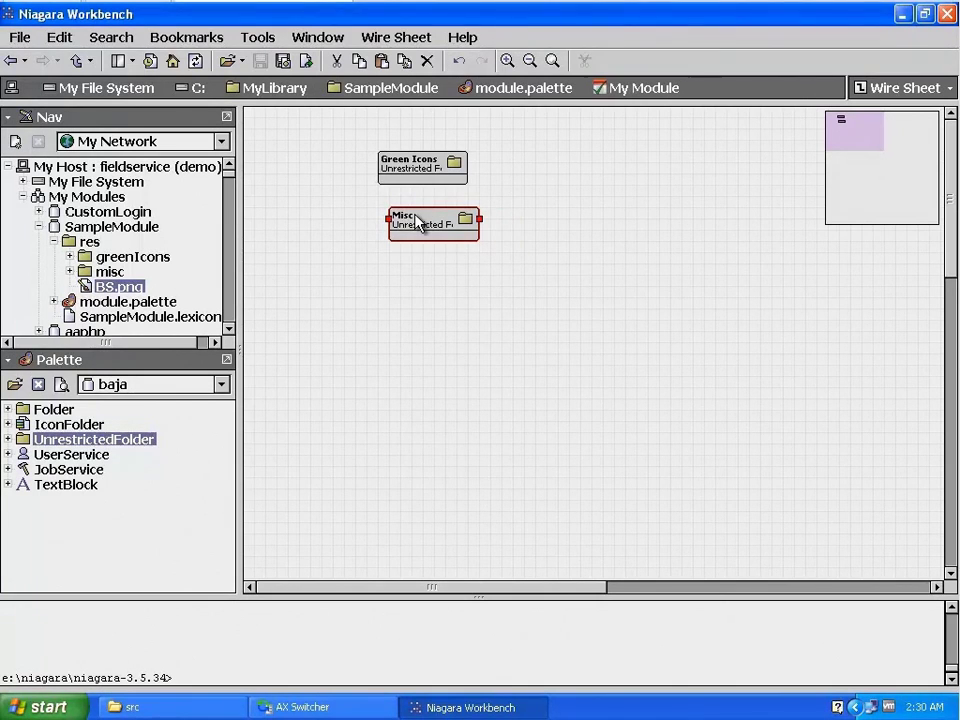
Step: Open a second tab, collapse My Modules in the navigation tree, and expand My File System down to the trash folder under Sys Home
key("ctrl+t")
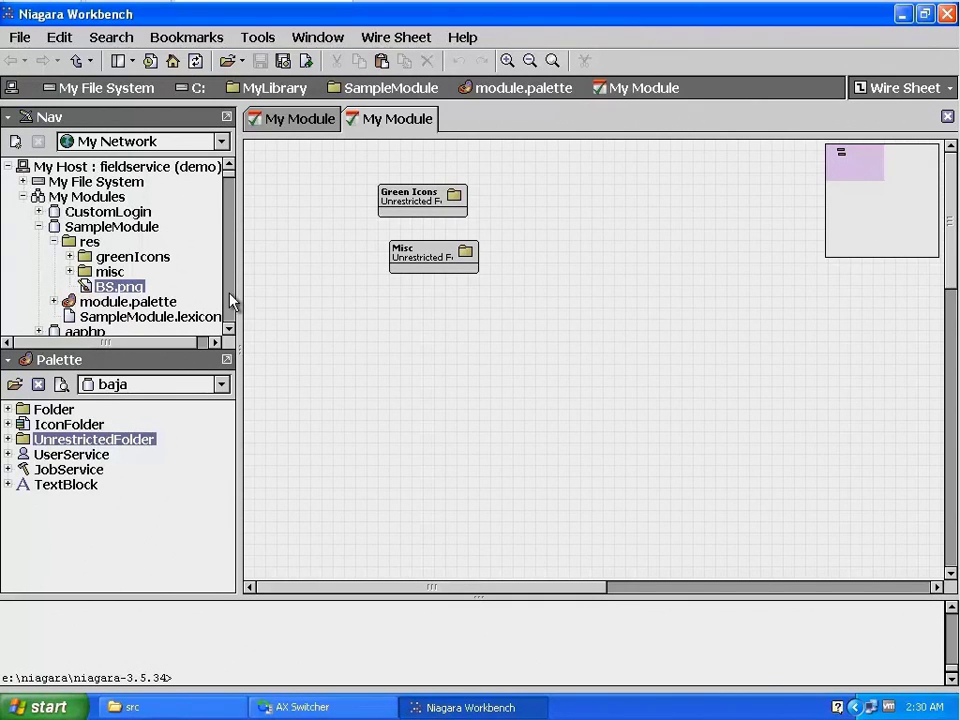
left_click(228, 328)
left_click(228, 328)
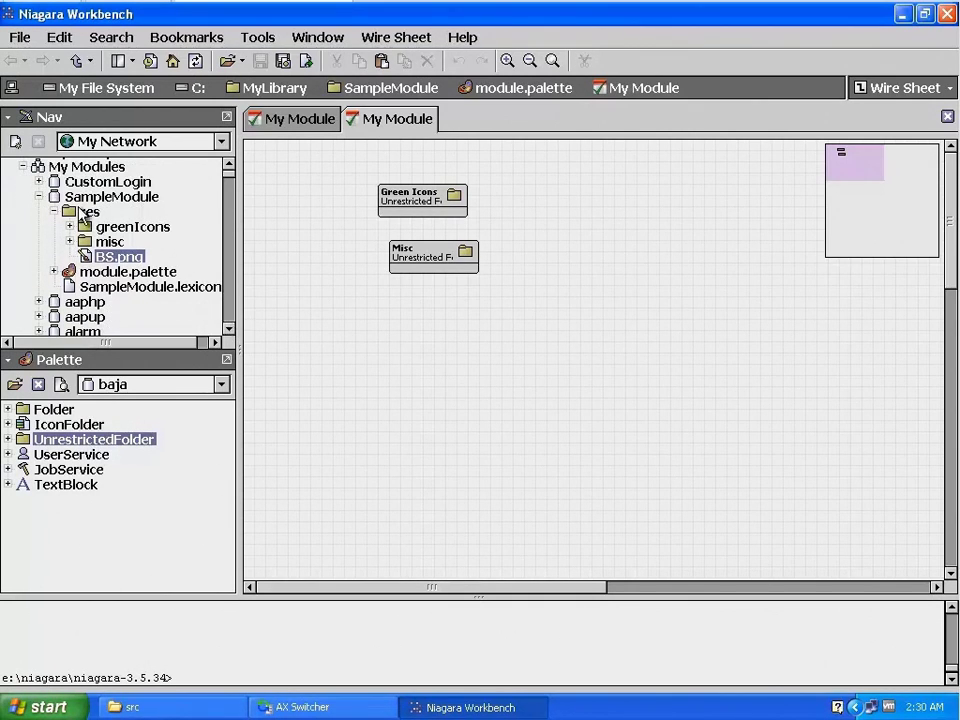
left_click(22, 167)
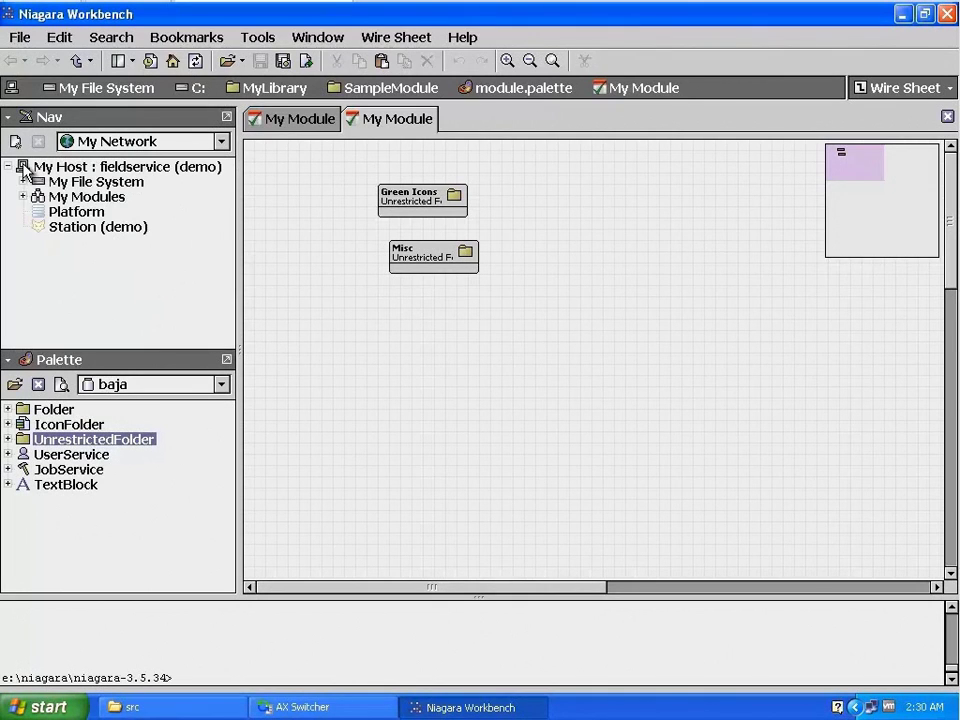
left_click(24, 183)
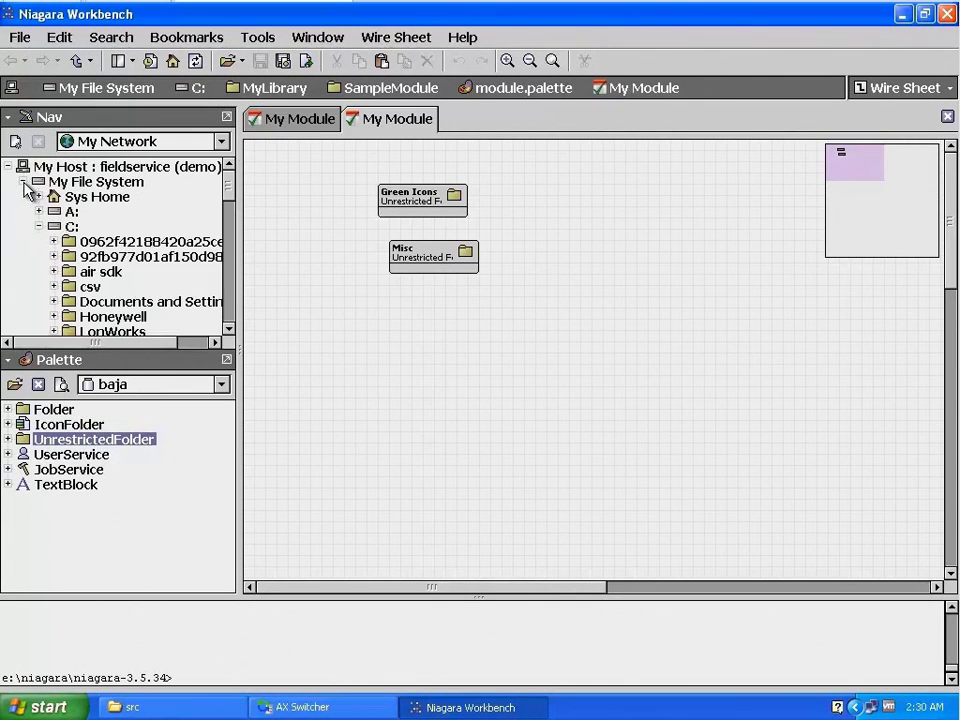
left_click(39, 197)
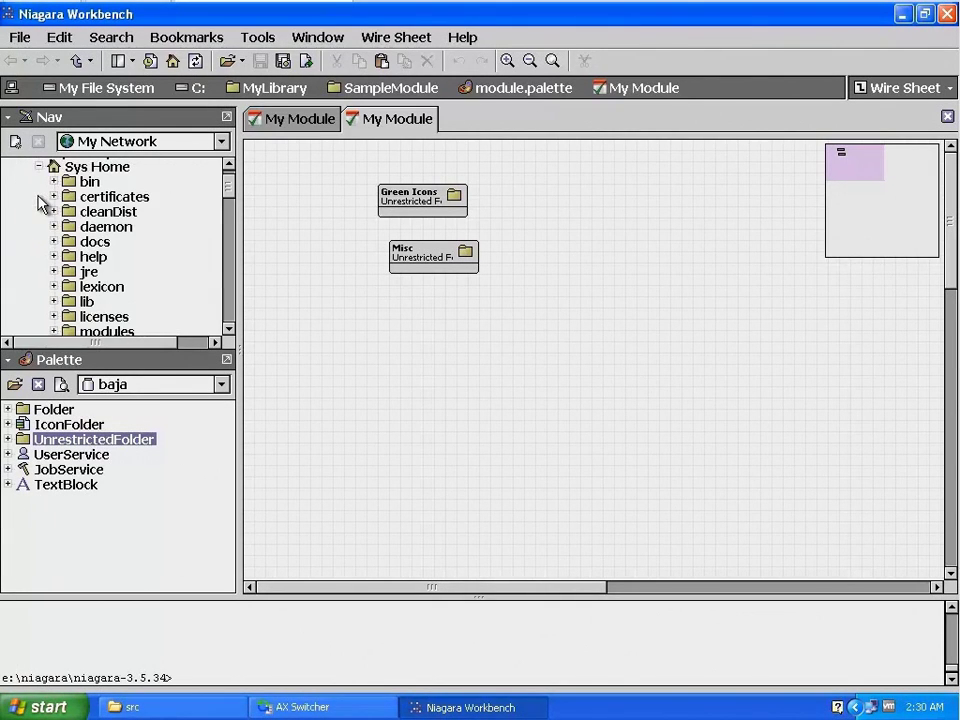
left_click(229, 333)
left_click(229, 333)
left_click(229, 333)
left_click(229, 333)
left_click(229, 333)
left_click(229, 333)
left_click(229, 333)
left_click(229, 333)
left_click(229, 333)
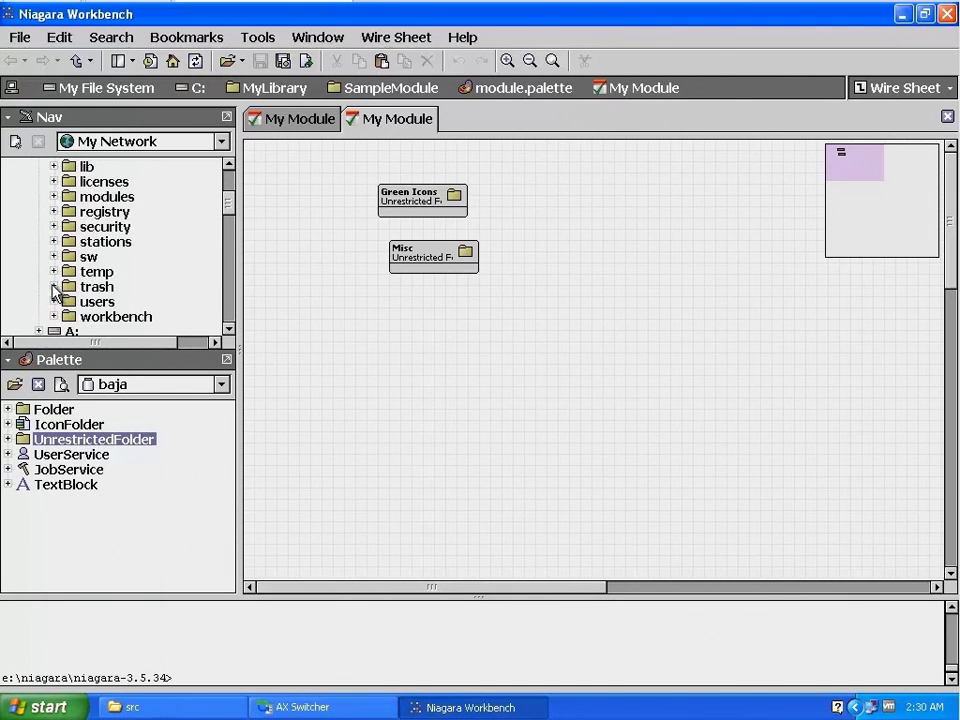
left_click(53, 287)
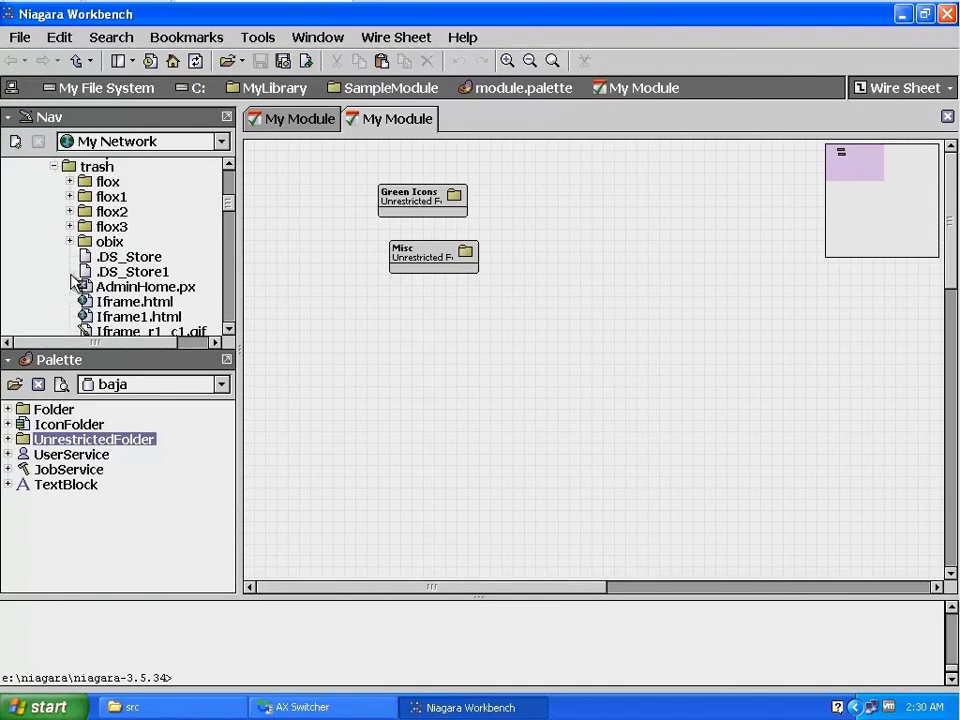
Step: Create a new Px file named PxFile1.px in the trash folder
left_click(98, 167)
right_click(104, 174)
mouse_move(156, 202)
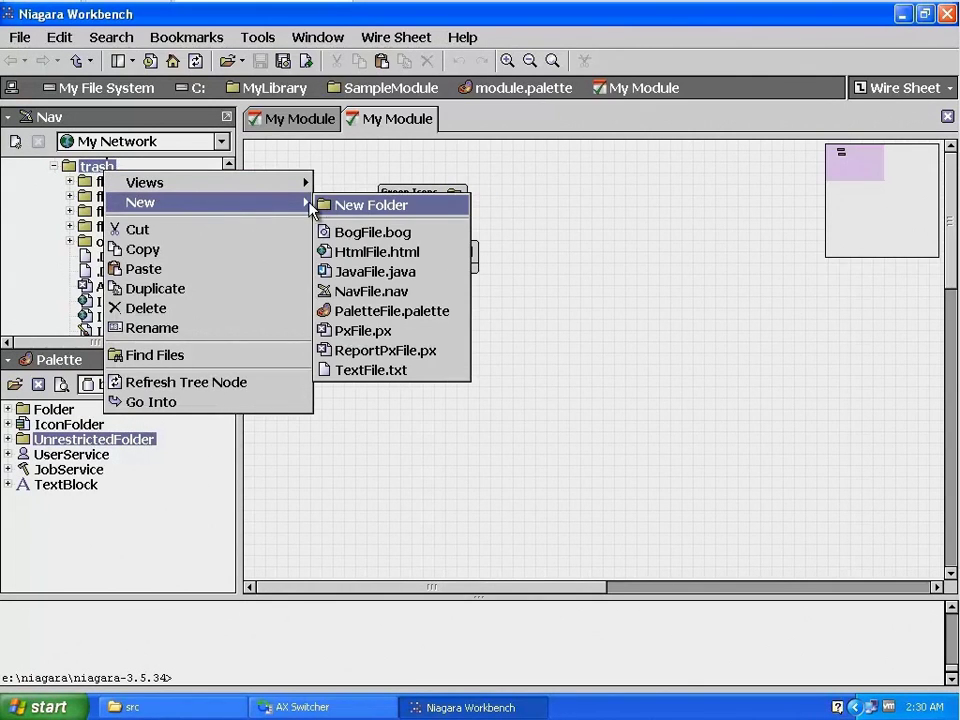
left_click(345, 331)
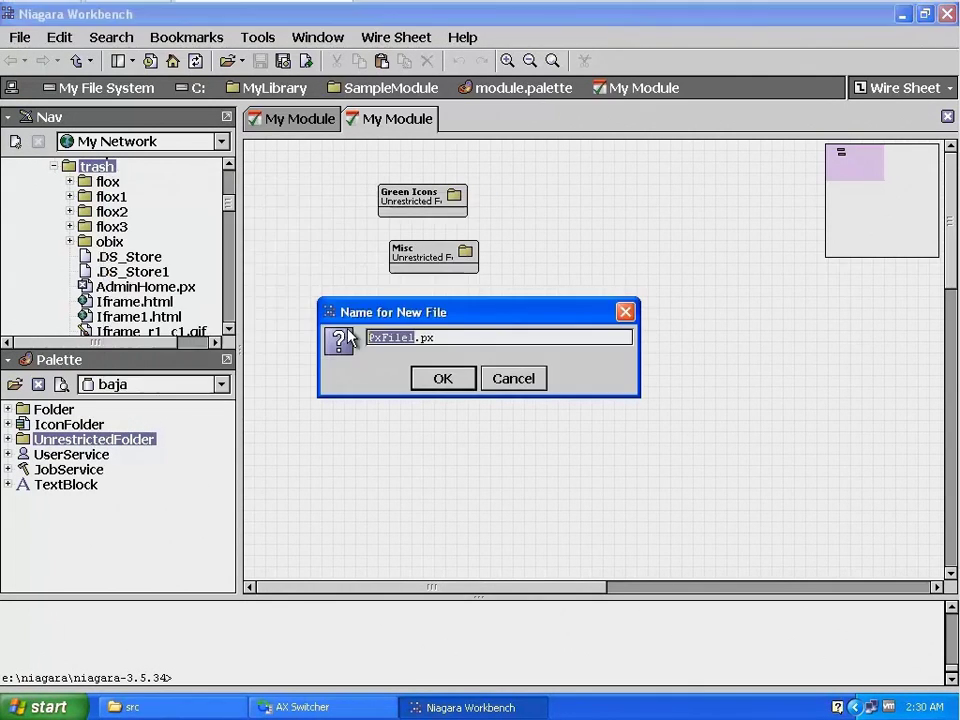
left_click(441, 379)
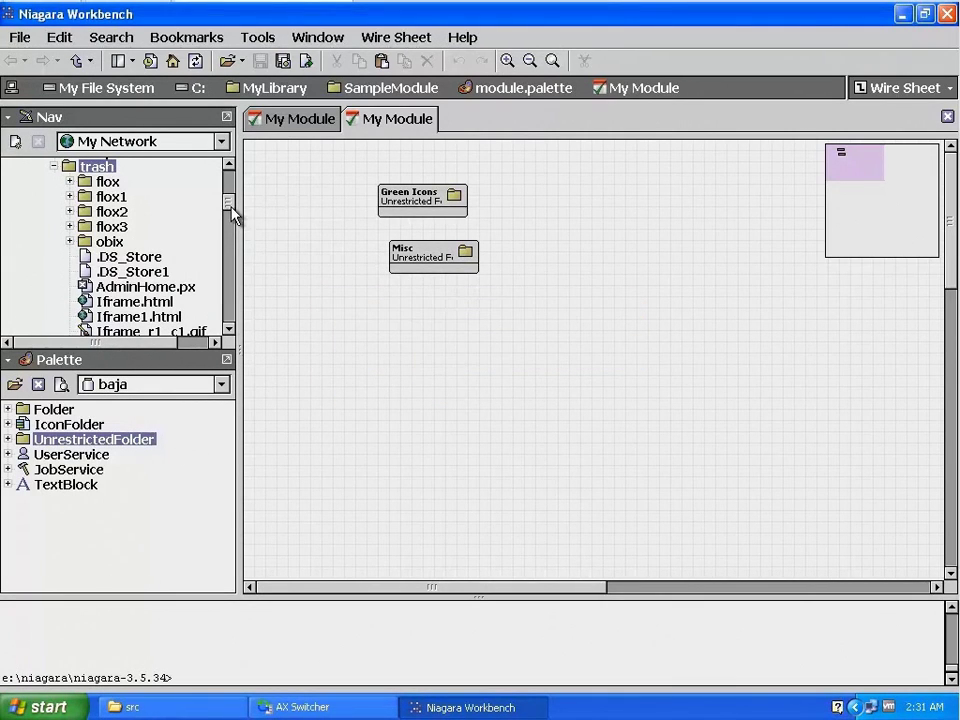
Step: Open PxFile1.px from the trash folder in the second tab and switch it to edit mode
left_click_drag(230, 208, 230, 250)
double_click(153, 317)
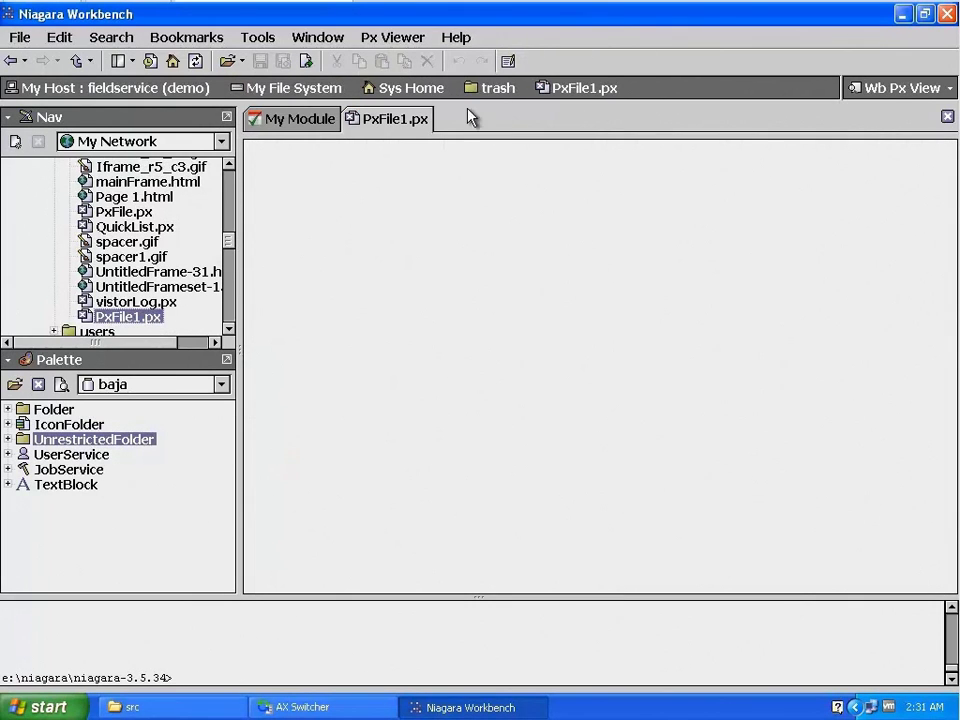
left_click(508, 62)
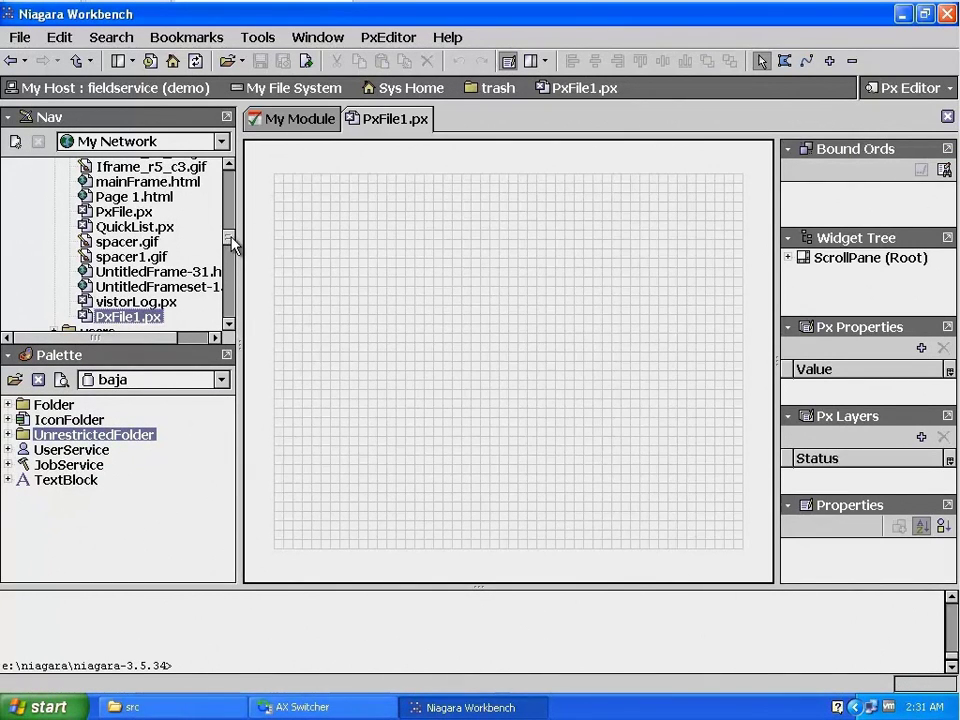
Step: Collapse Sys Home and drive C: in the navigation tree and expand My Modules to SampleModule's res/greenIcons/home folder
left_click_drag(231, 243, 231, 199)
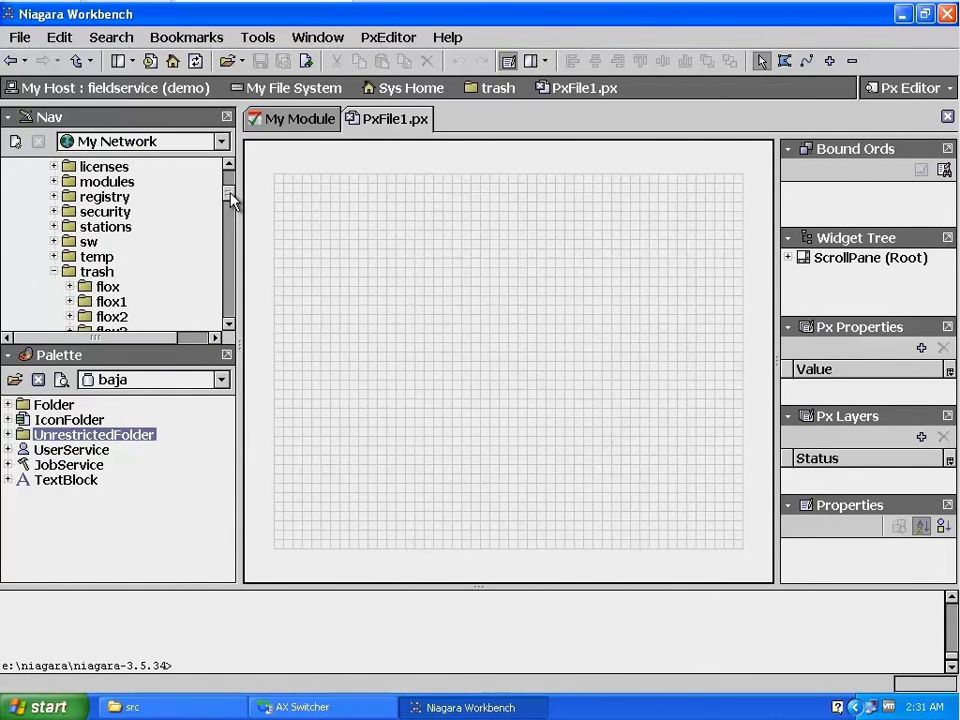
left_click_drag(231, 199, 231, 178)
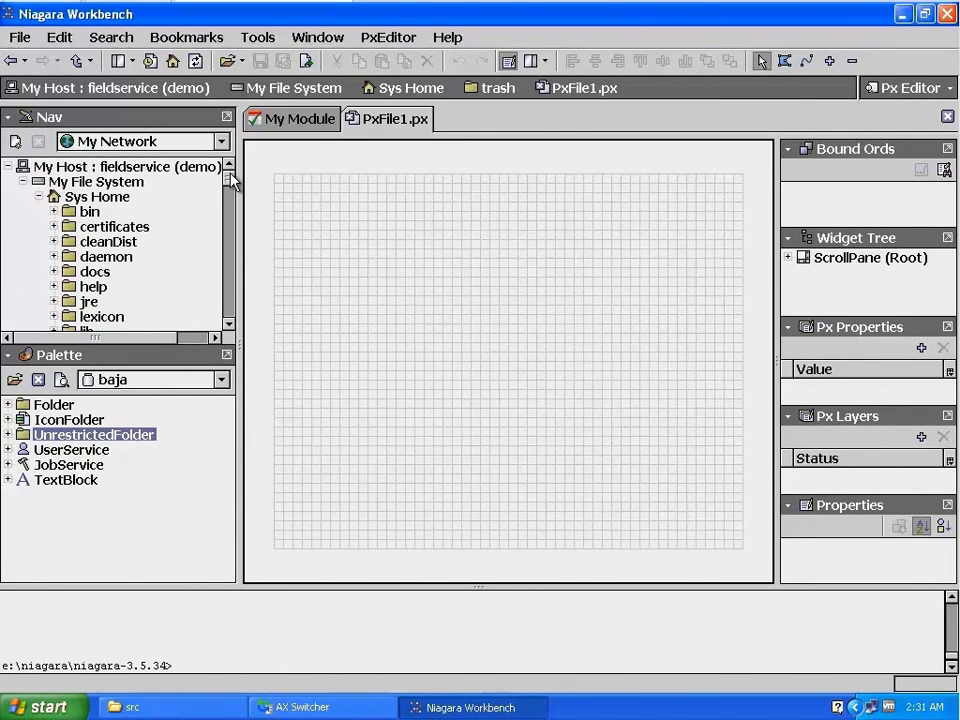
left_click(39, 198)
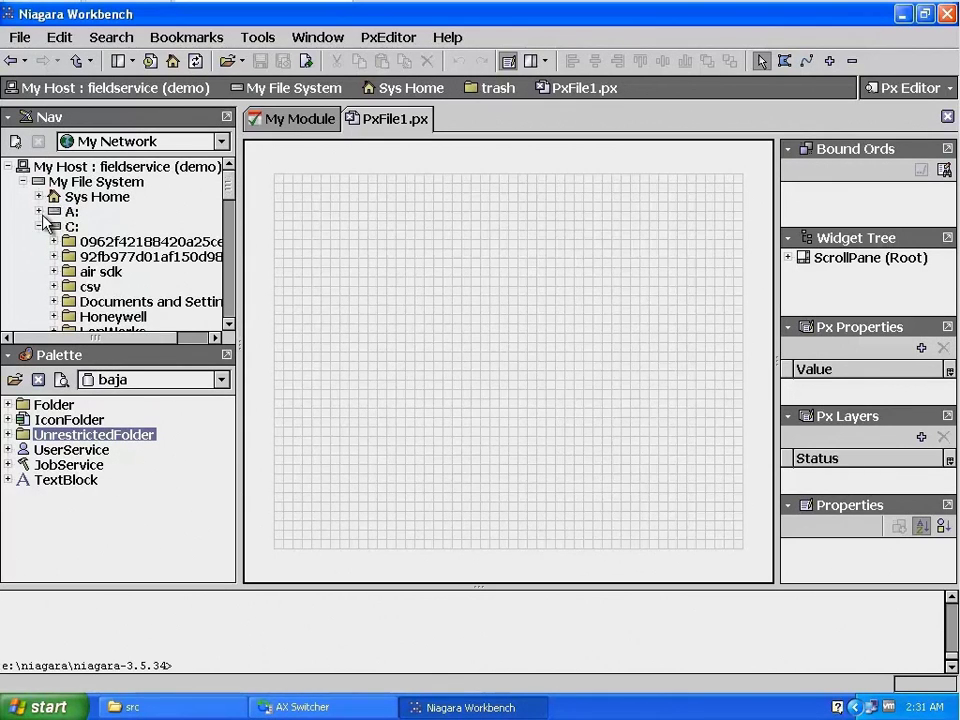
left_click(39, 227)
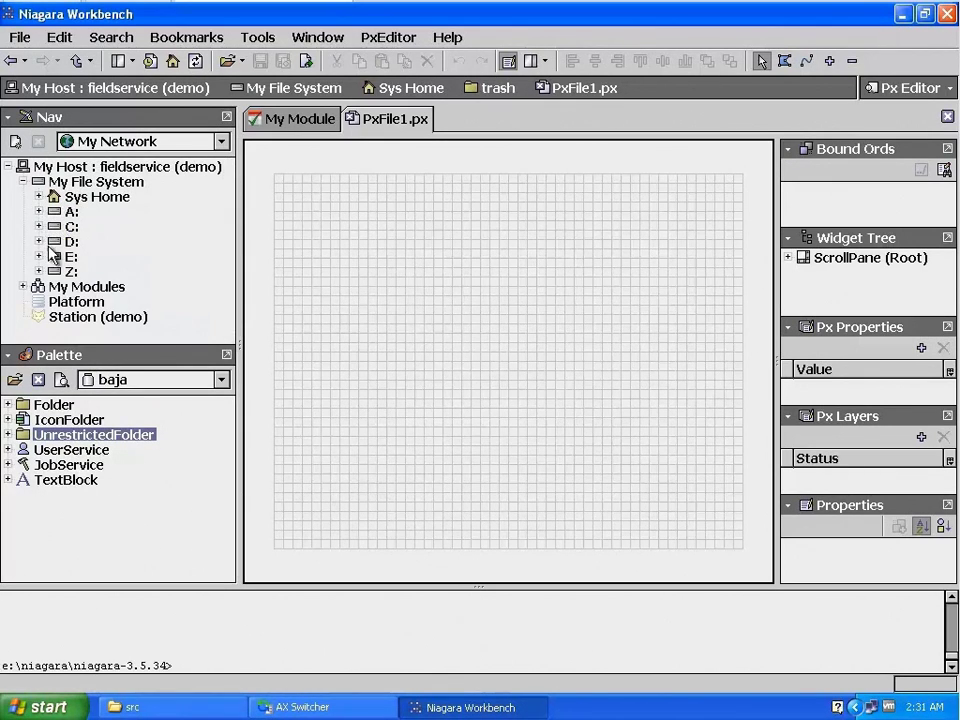
left_click(24, 287)
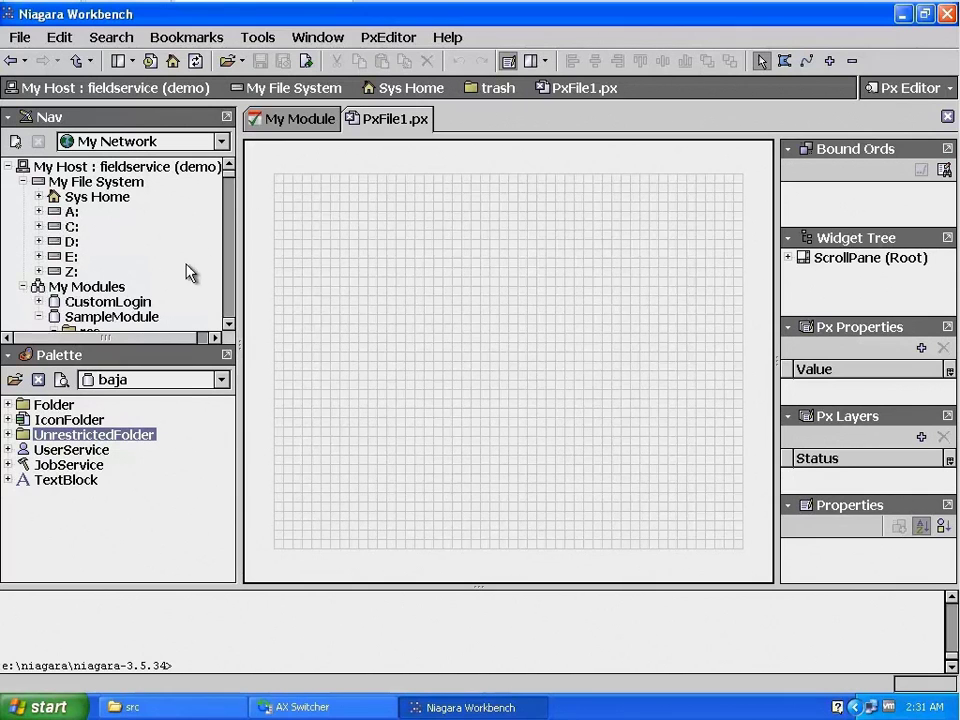
scroll(228, 325, "down", 7)
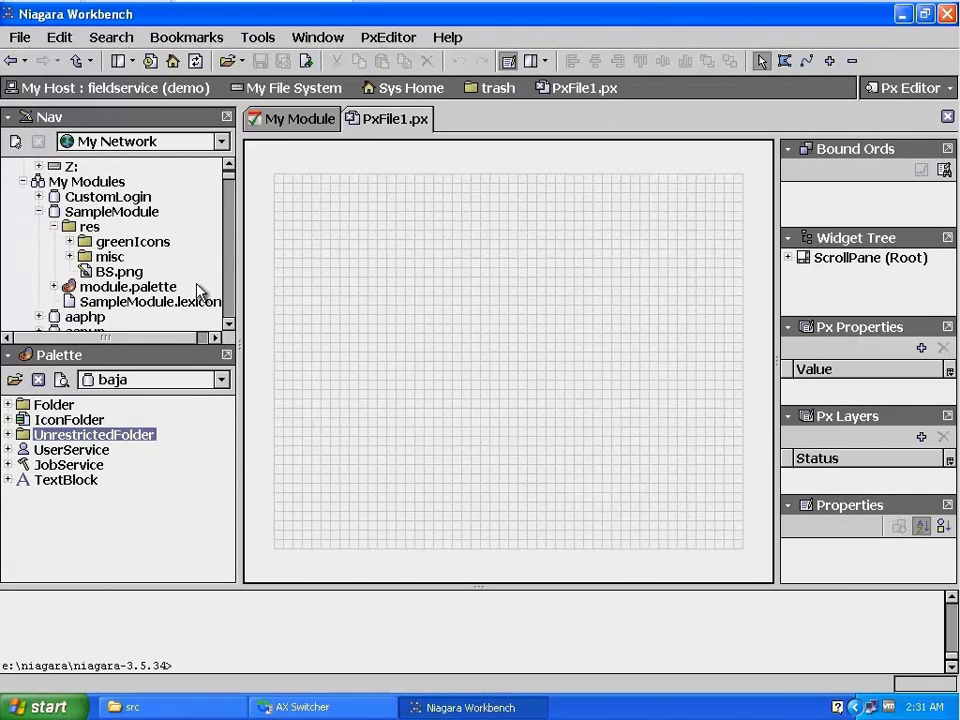
left_click(70, 241)
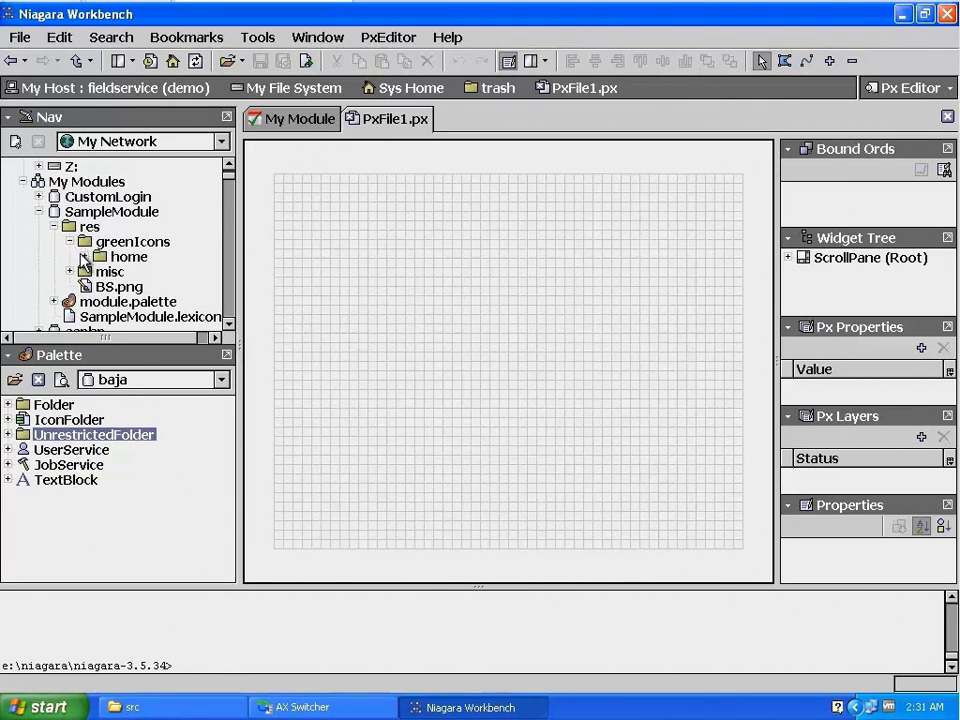
left_click(85, 257)
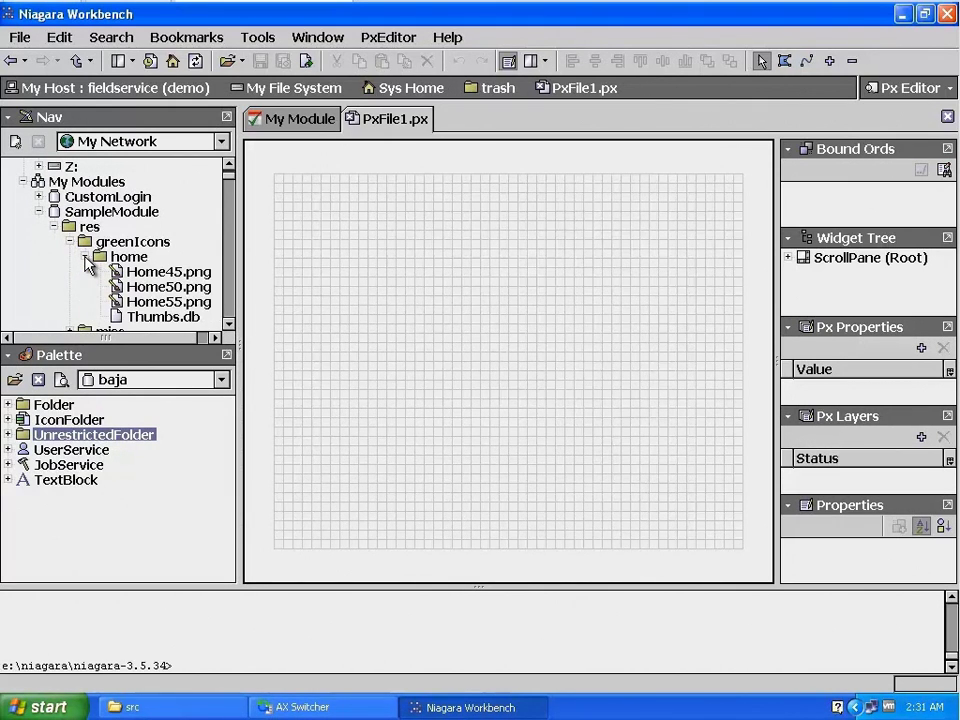
Step: Place Home45.png, Home50.png and Home55.png from the home folder together onto the upper middle of the Px canvas
left_click(162, 275)
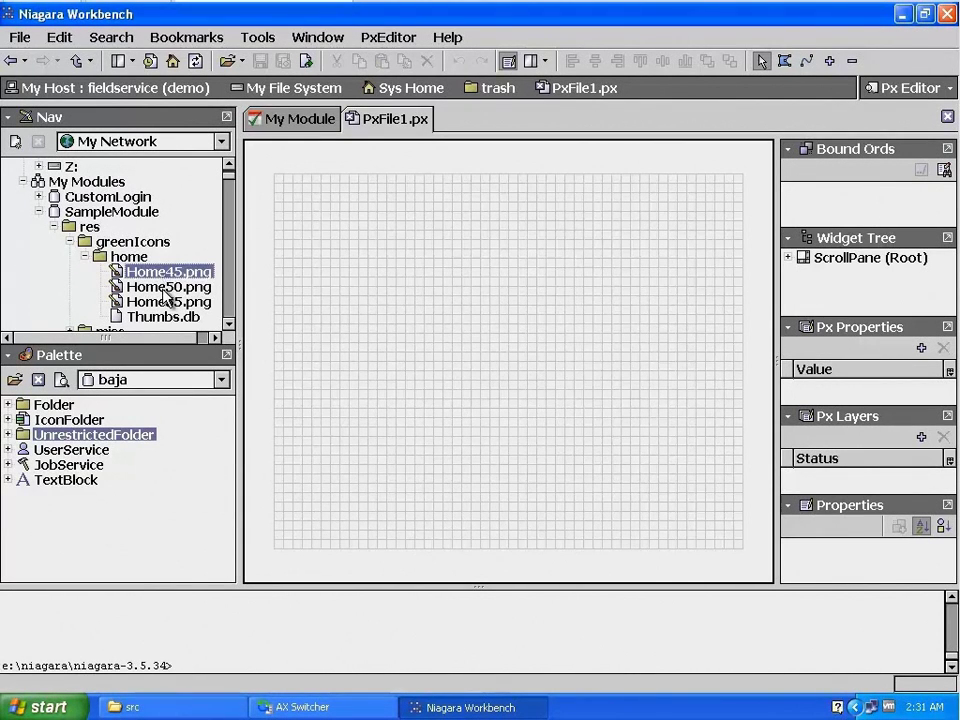
left_click(165, 288, "shift")
left_click(162, 300, "shift")
left_click_drag(162, 298, 414, 229)
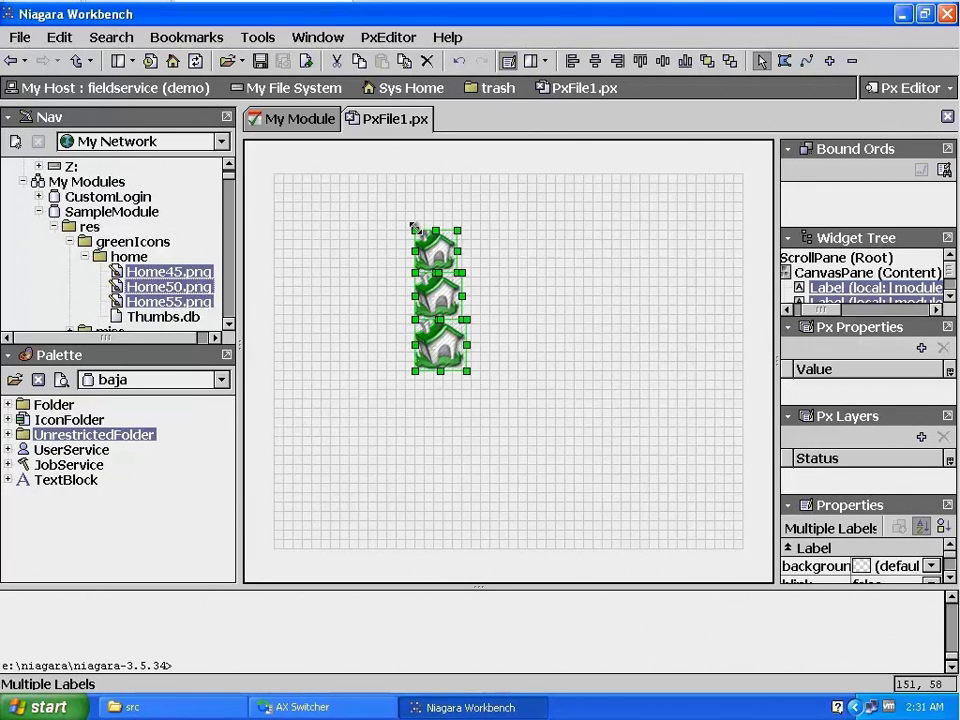
Step: Select all three home image labels on the Px canvas and copy them
left_click(386, 270)
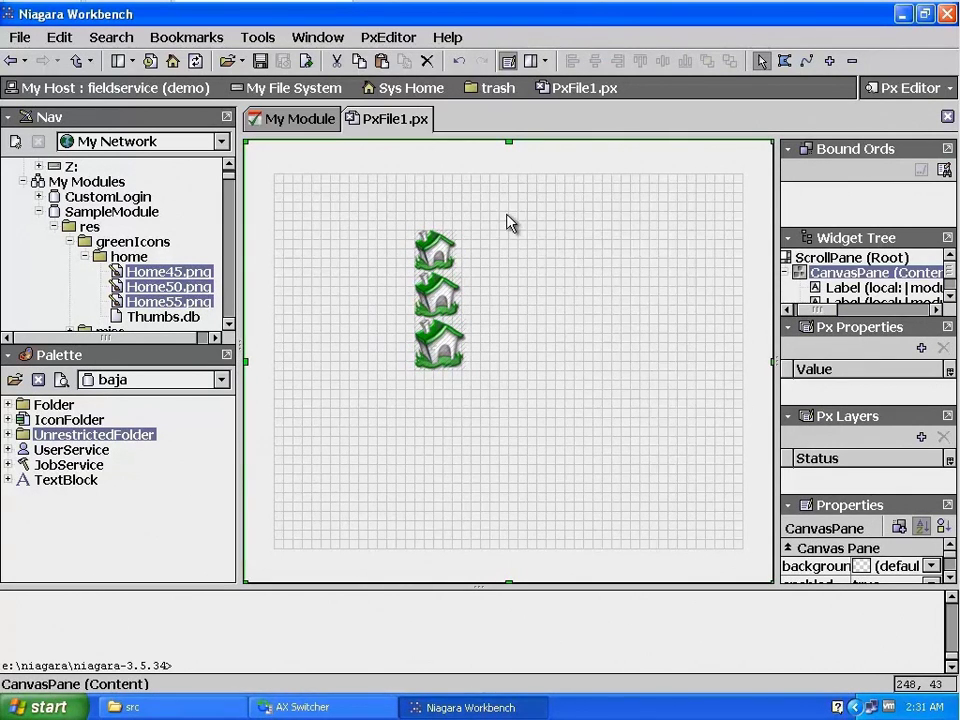
left_click_drag(509, 217, 398, 375)
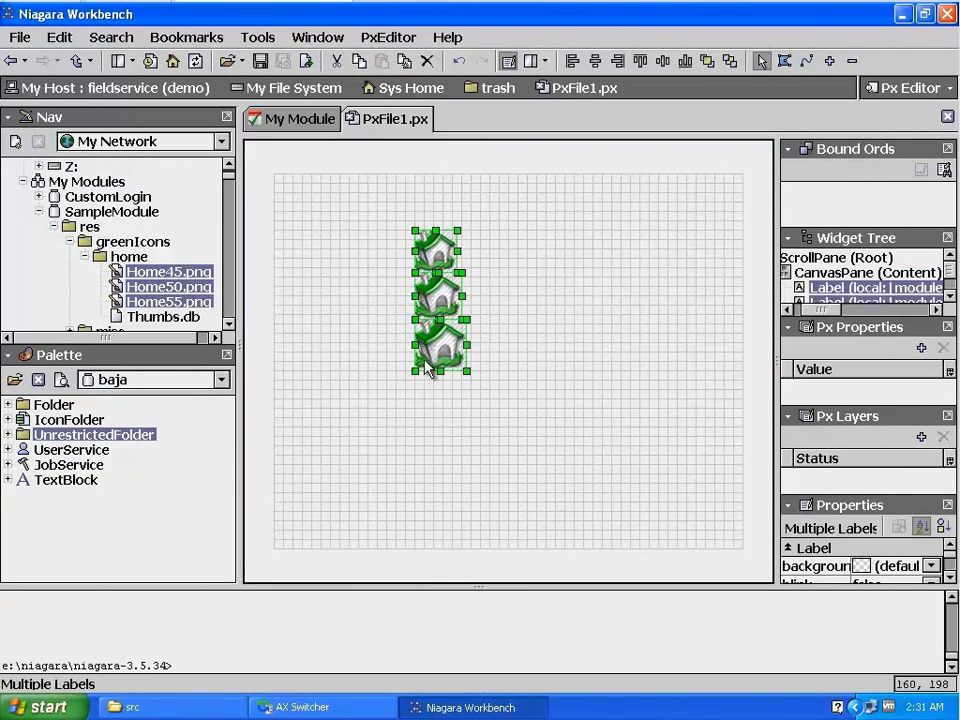
right_click(428, 362)
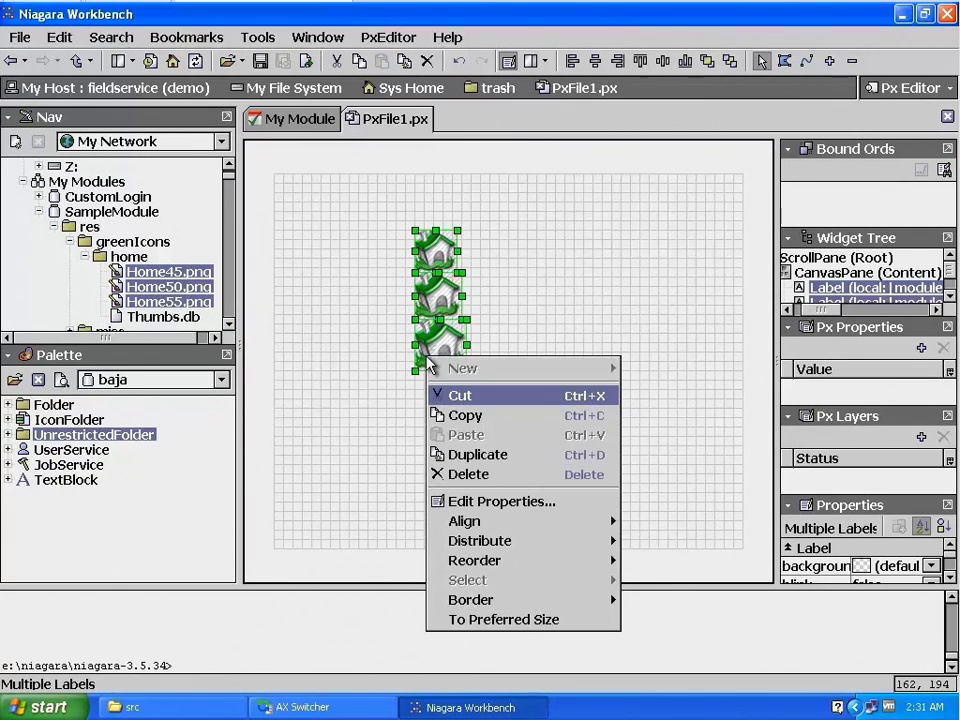
left_click(474, 416)
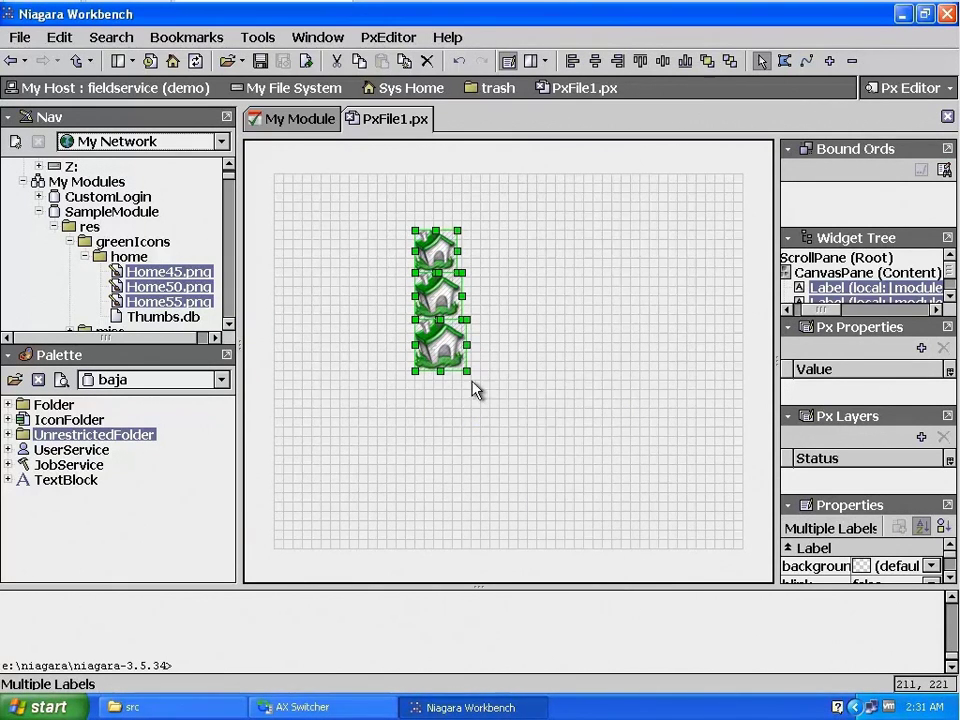
Step: Paste the copied image labels into the wire sheet of My Module's Green Icons folder and shift the group slightly left
left_click(297, 125)
left_click(420, 203)
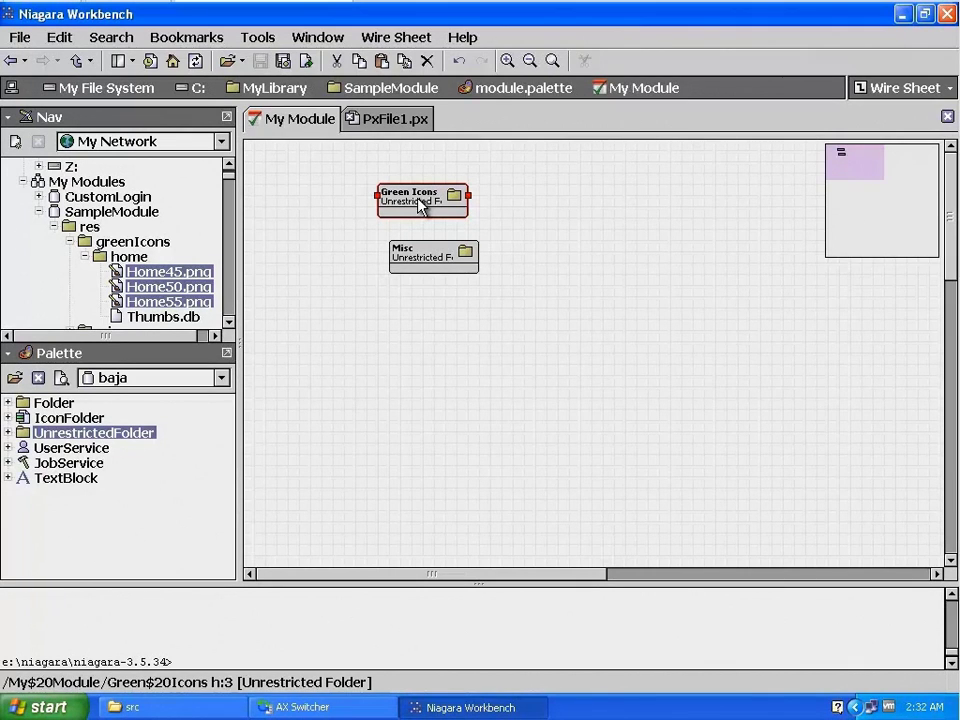
double_click(420, 203)
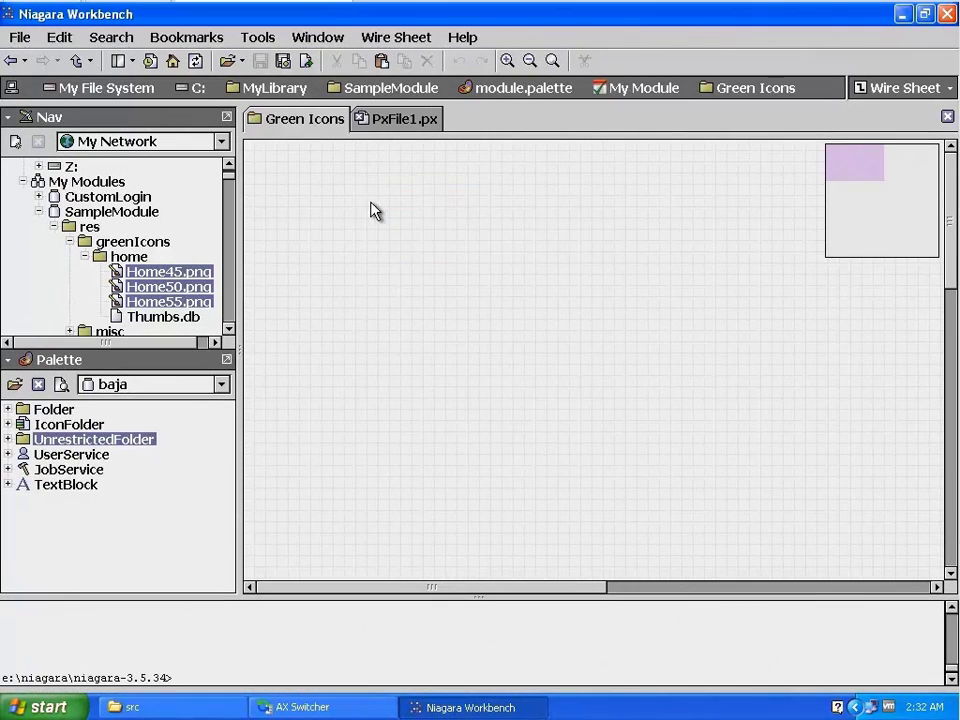
right_click(364, 206)
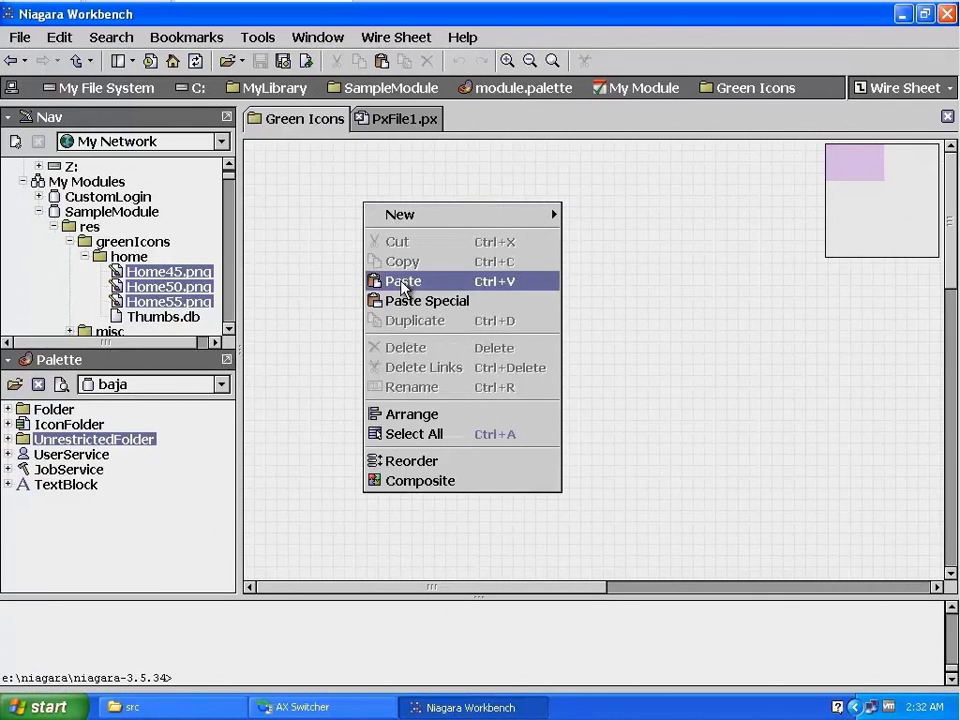
left_click(403, 285)
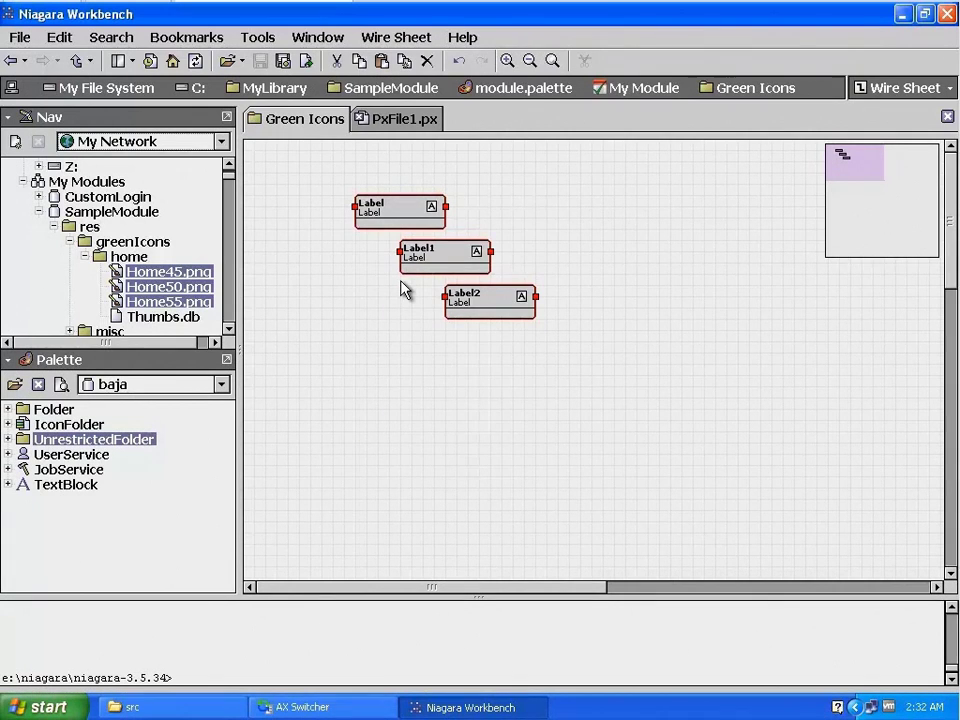
left_click_drag(496, 298, 447, 301)
Step: Rename the first pasted label in the Green Icons wire sheet as Home_45
left_click(364, 223)
right_click(362, 219)
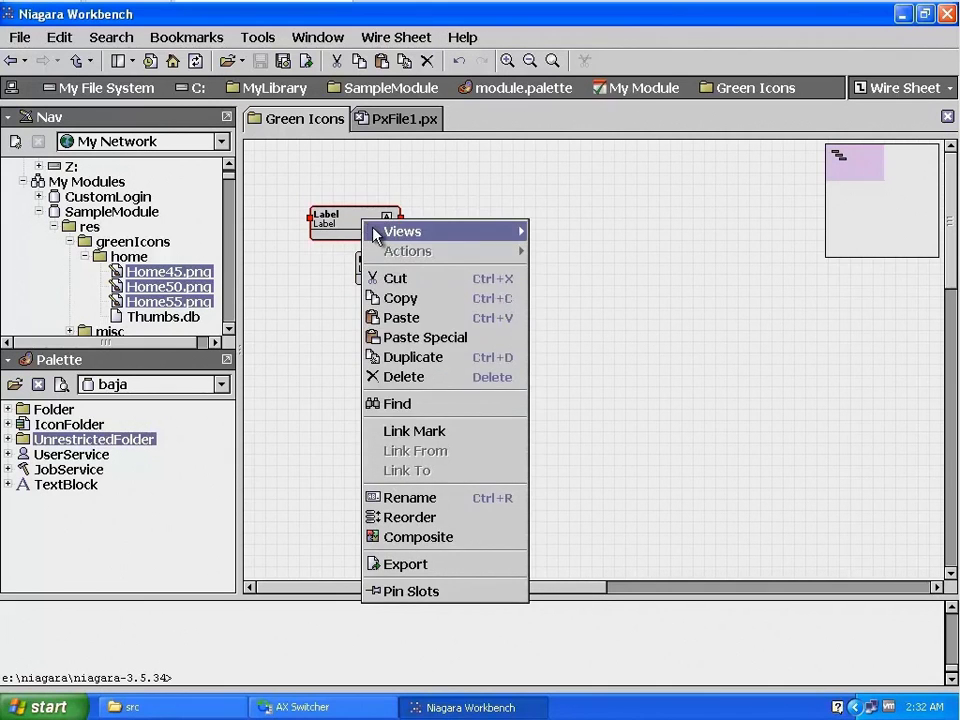
left_click(398, 498)
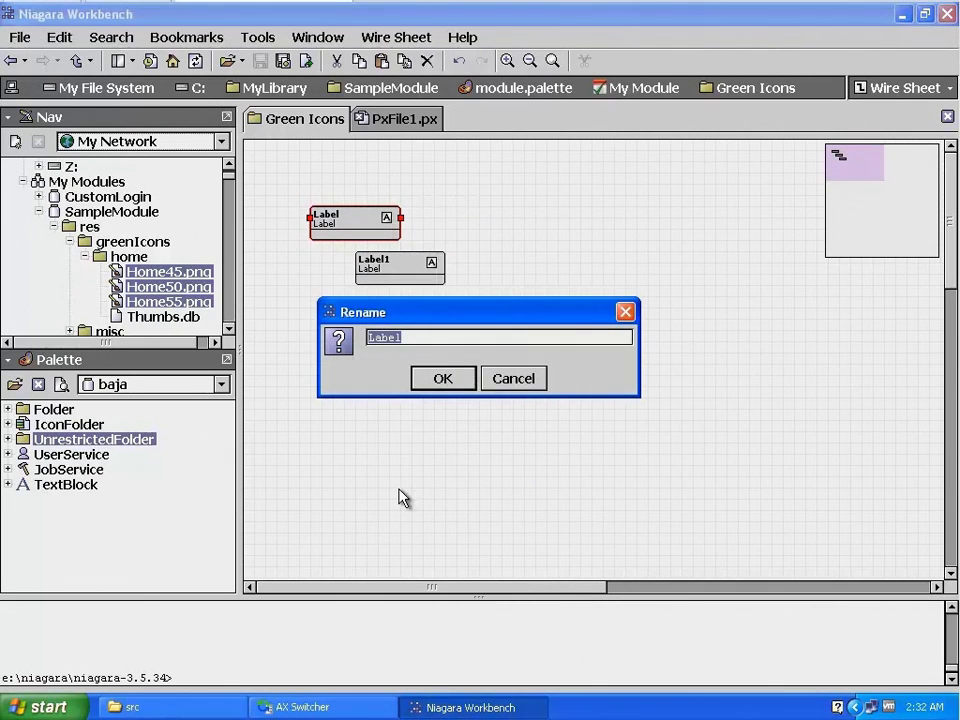
type("Home_45")
left_click(441, 377)
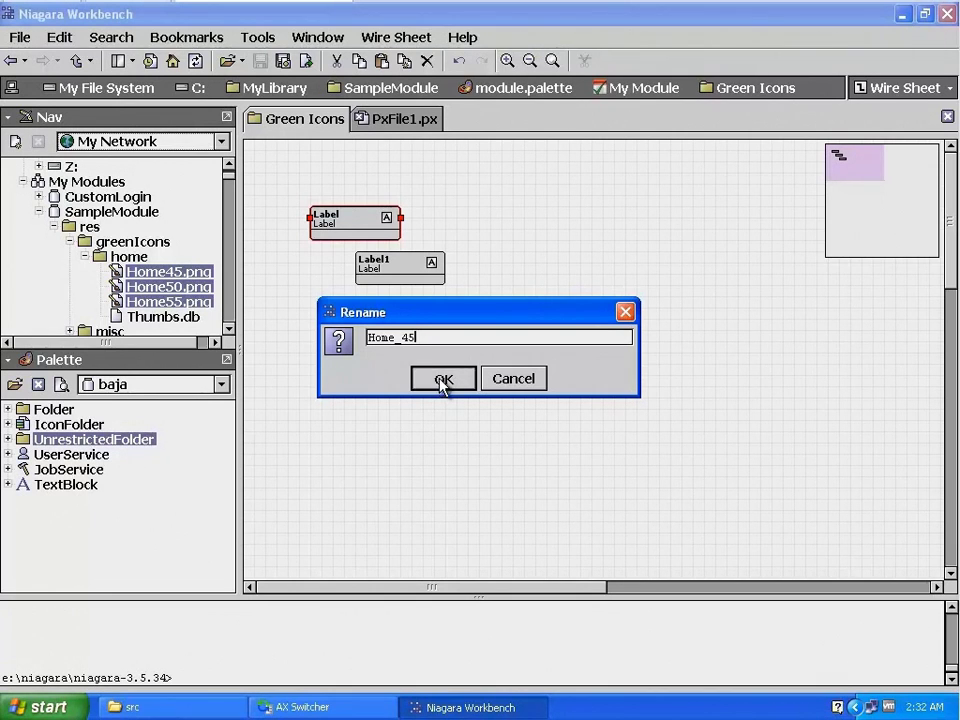
Step: Rename the second pasted label in the Green Icons wire sheet as Home_50
right_click(410, 270)
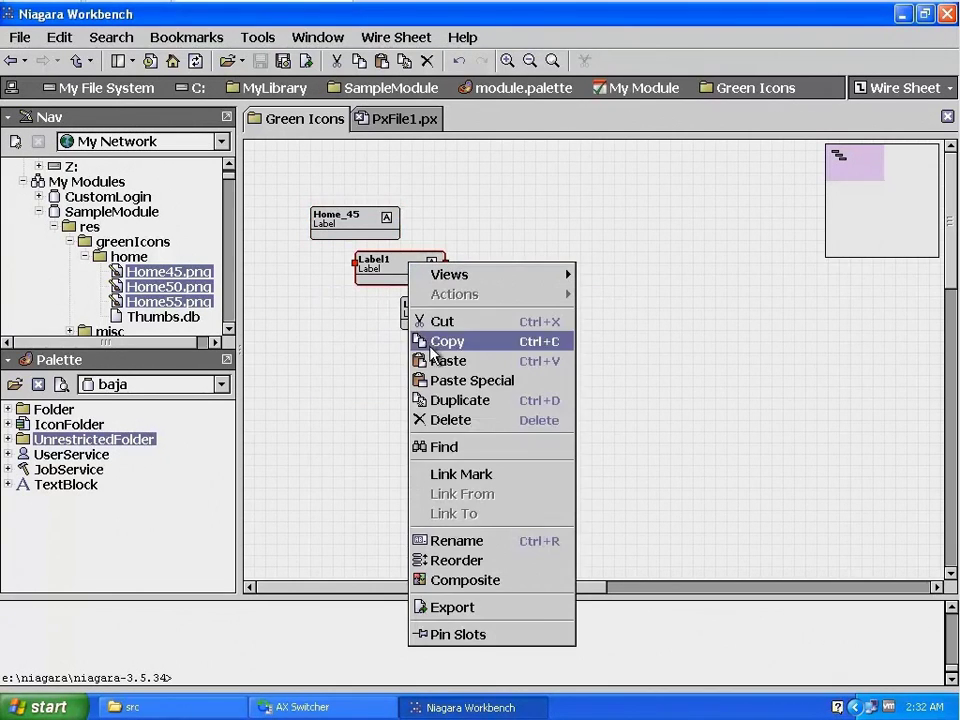
left_click(459, 542)
type("Ho")
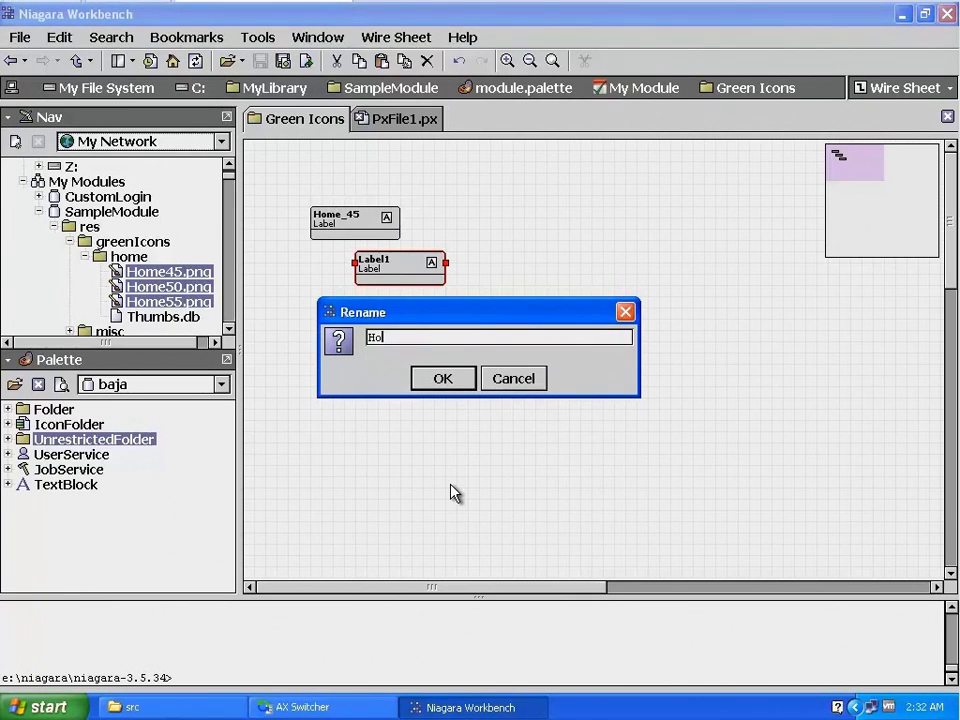
type("me_")
type("59")
key("BackSpace")
type("0")
left_click(439, 378)
Step: Rename the third pasted label in the Green Icons wire sheet as Home_55 and shift it slightly left
right_click(440, 322)
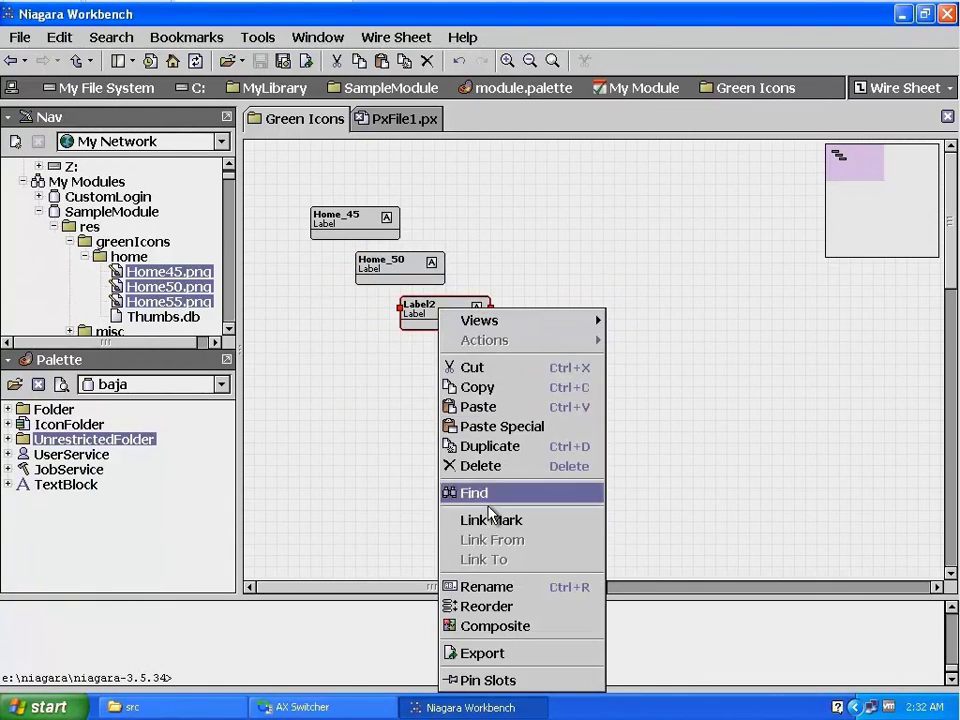
left_click(455, 583)
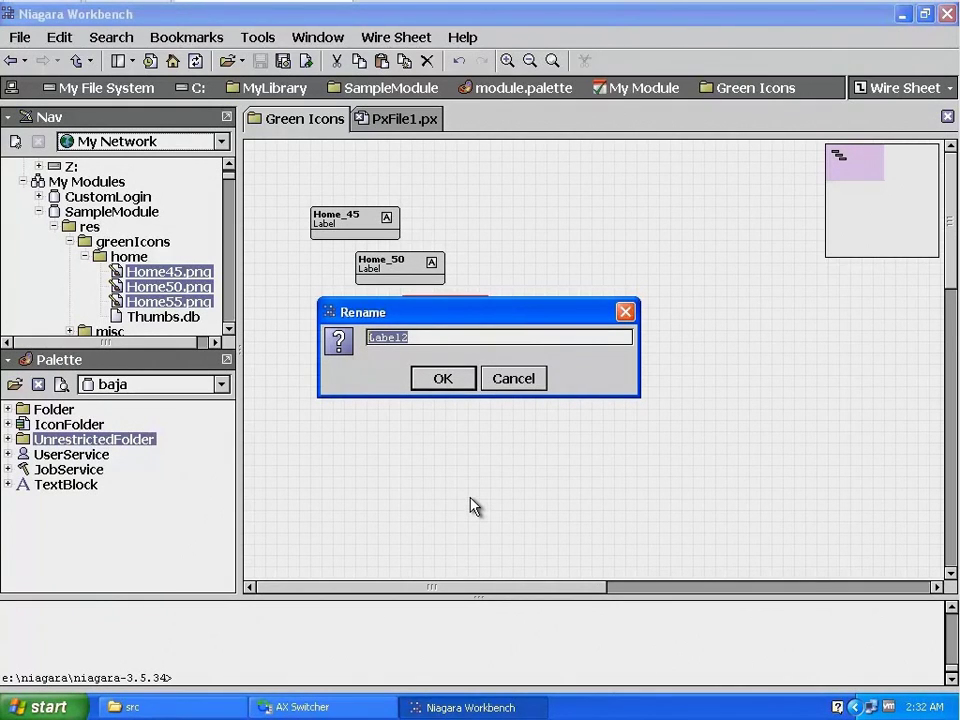
type("Home_55")
left_click(442, 378)
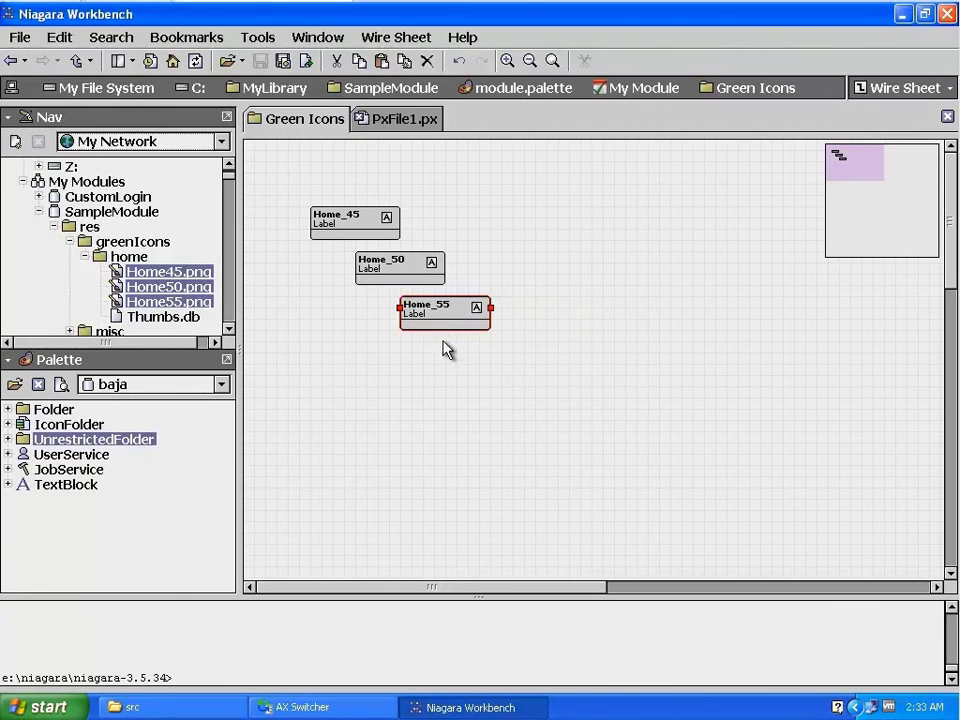
left_click_drag(452, 326, 431, 322)
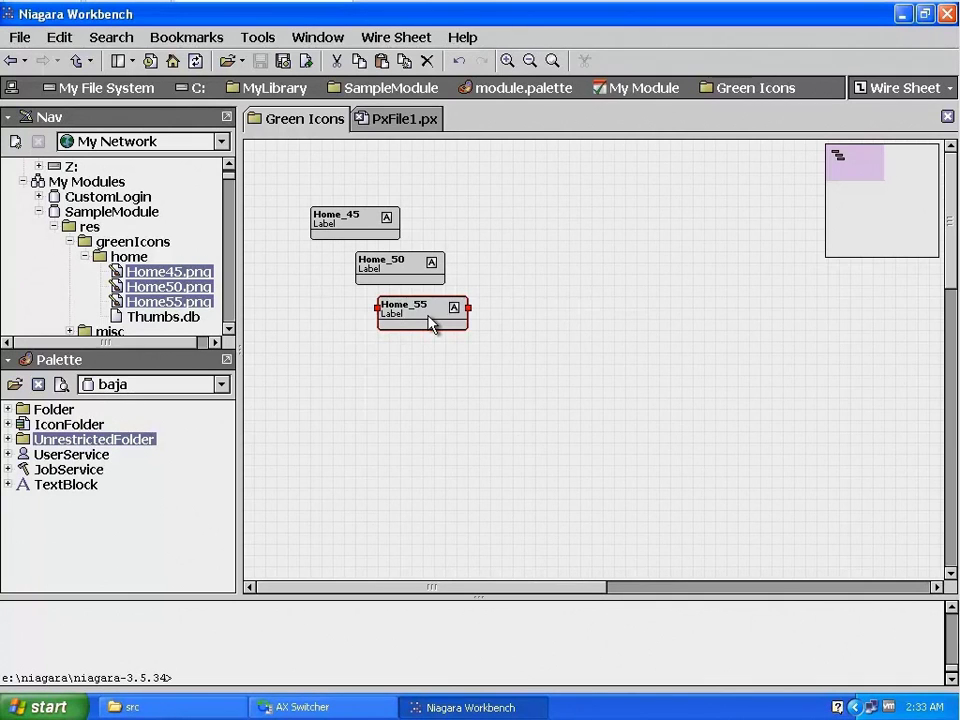
Step: In Home_55's property sheet, choose Home55.png again from SampleModule's home folder as the Image file and save the change
right_click(428, 316)
mouse_move(500, 320)
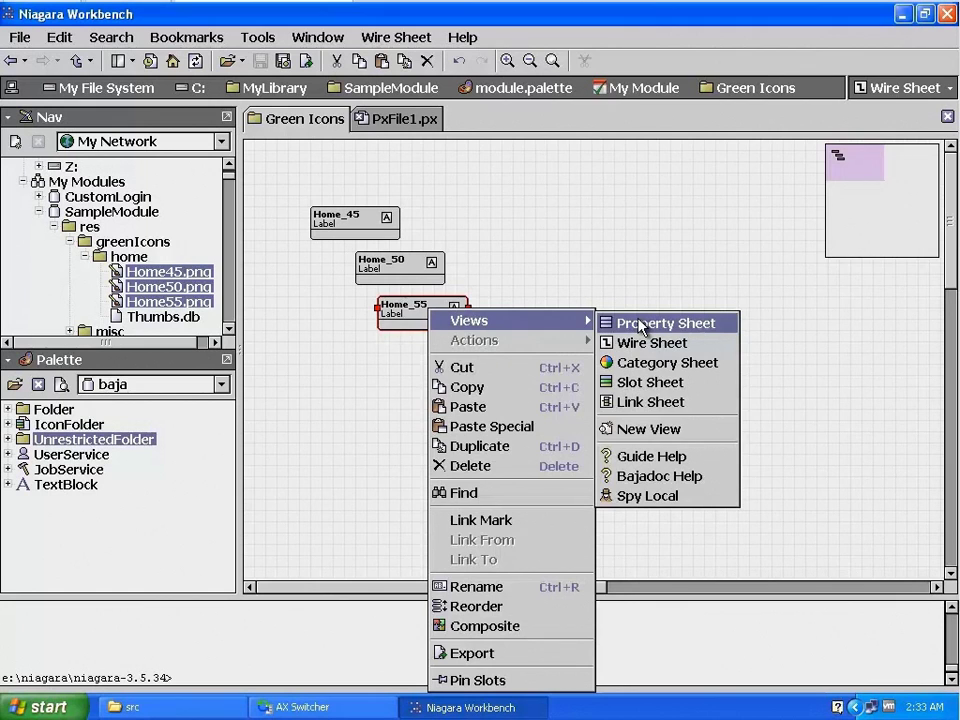
left_click(640, 324)
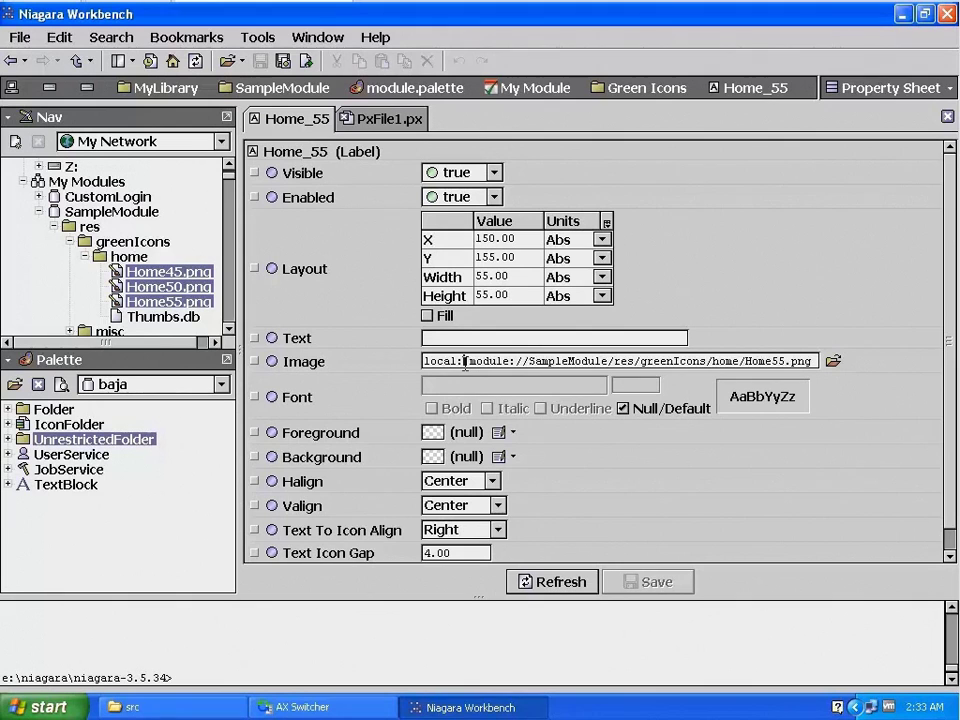
left_click_drag(465, 362, 812, 364)
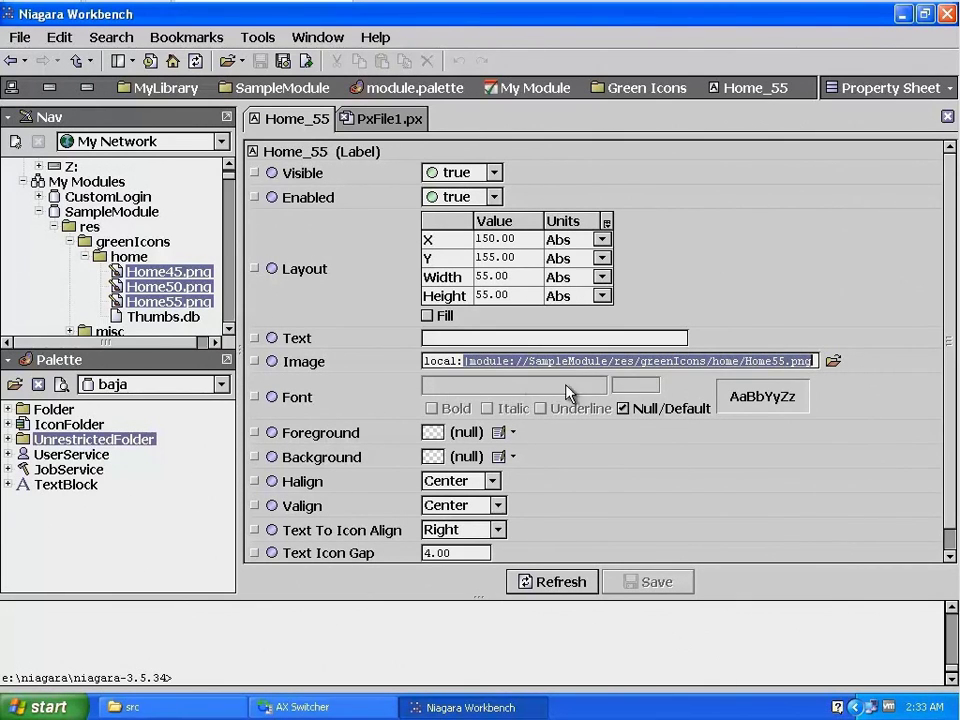
left_click(832, 363)
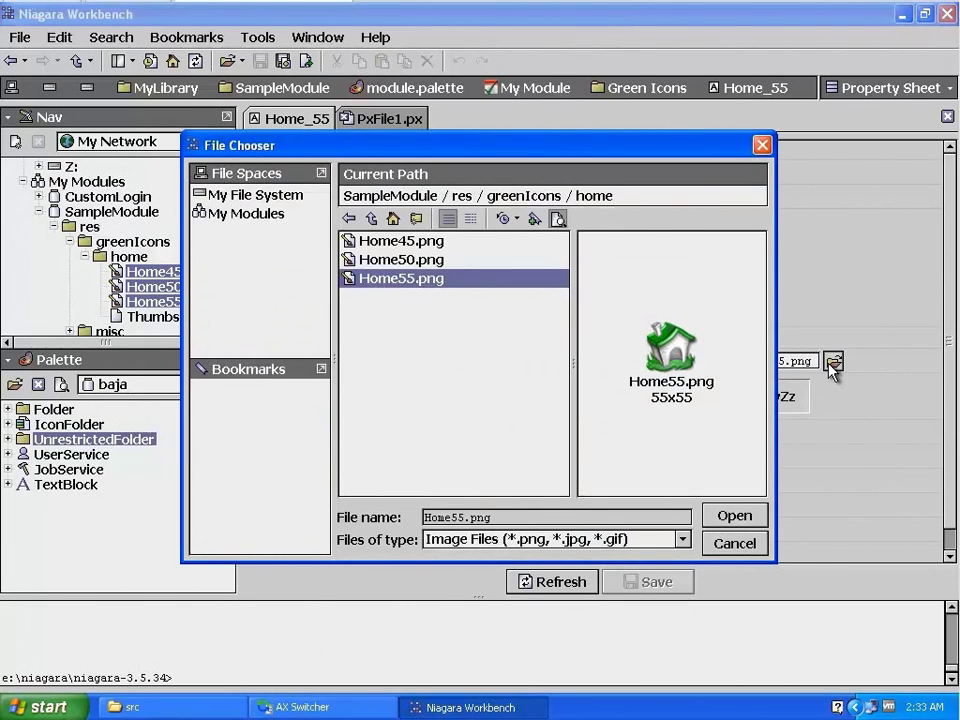
left_click(735, 517)
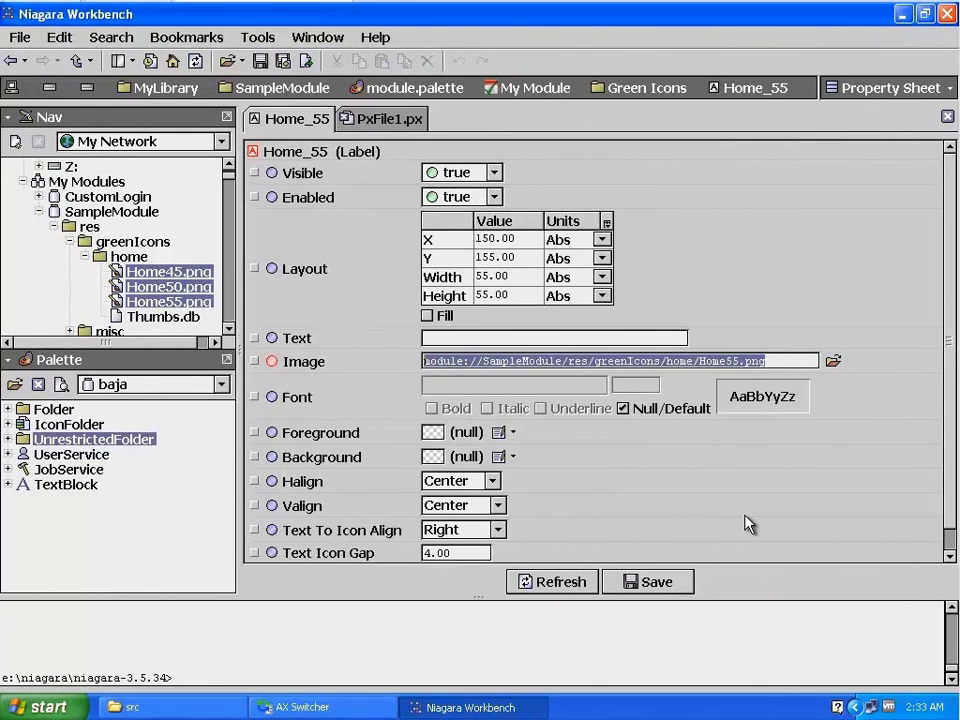
left_click(677, 580)
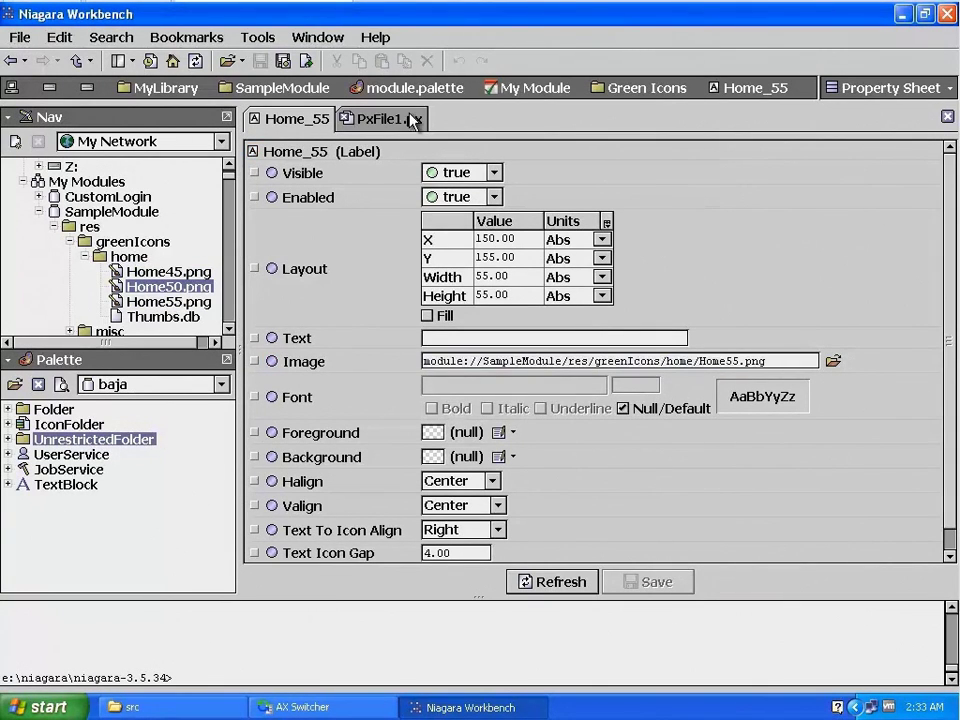
Step: In the property sheet of the Green Icons label Home_50, remove the "local:|" prefix from the Image path and save
left_click(647, 88)
left_click(430, 270)
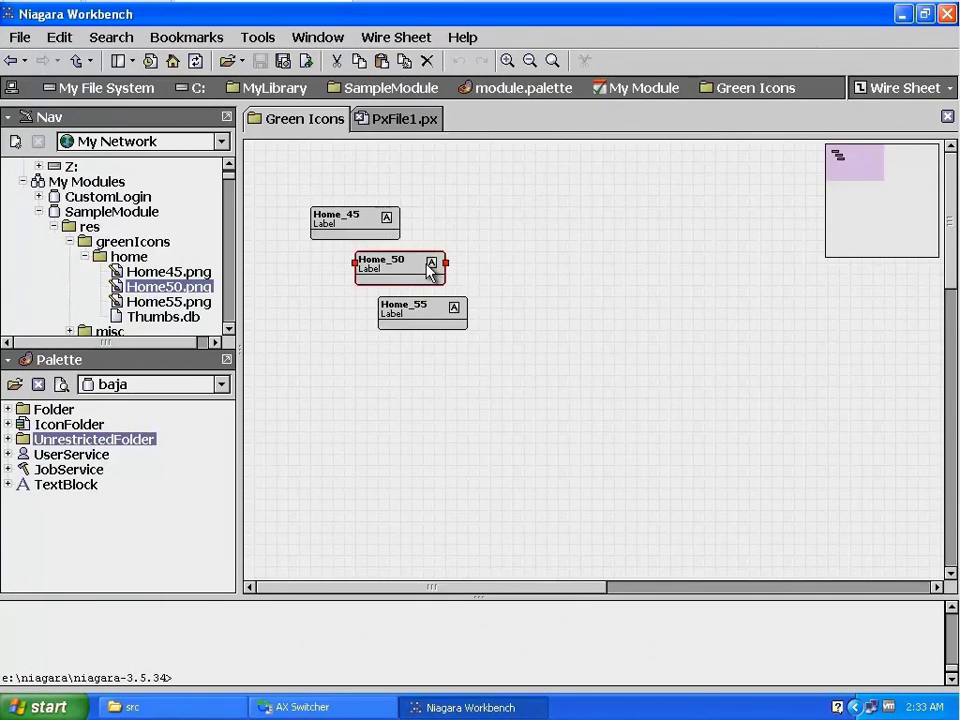
double_click(430, 270)
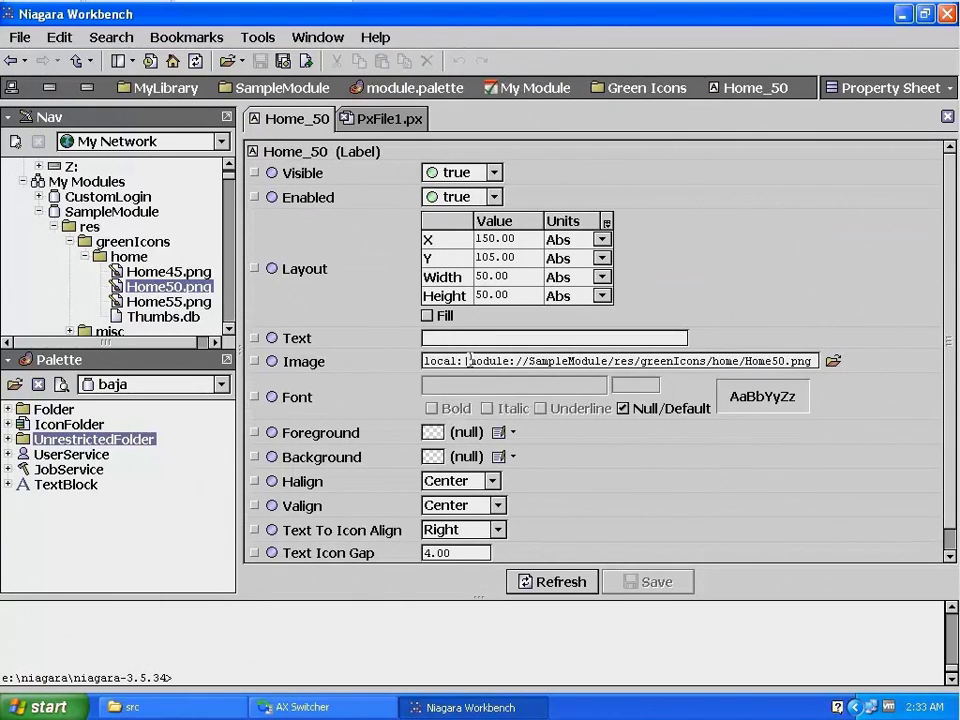
left_click_drag(468, 361, 409, 368)
key("BackSpace")
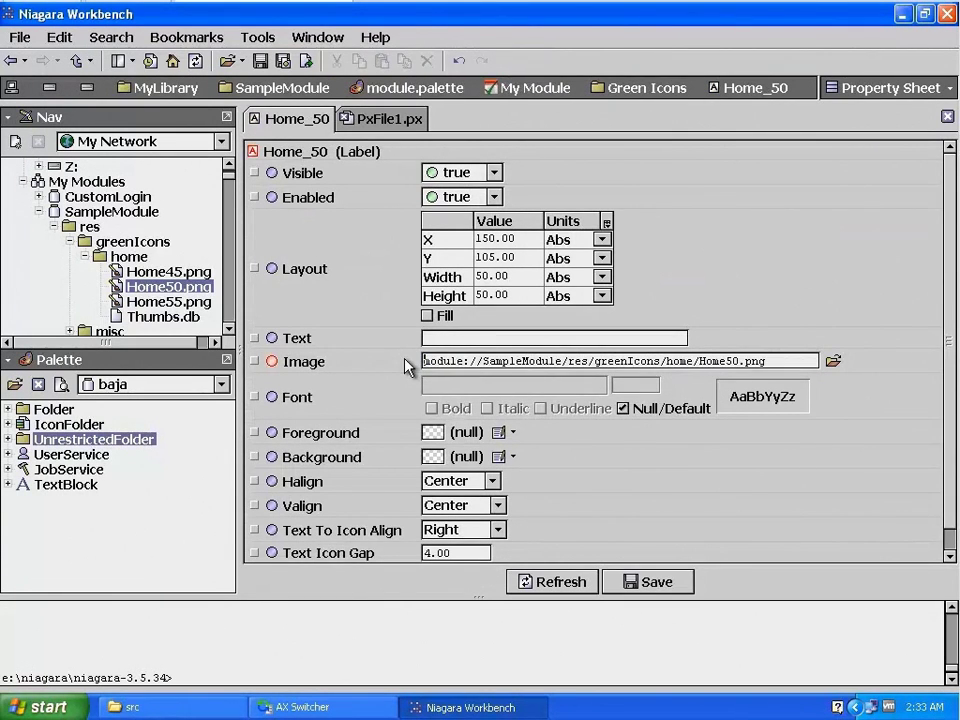
left_click(650, 581)
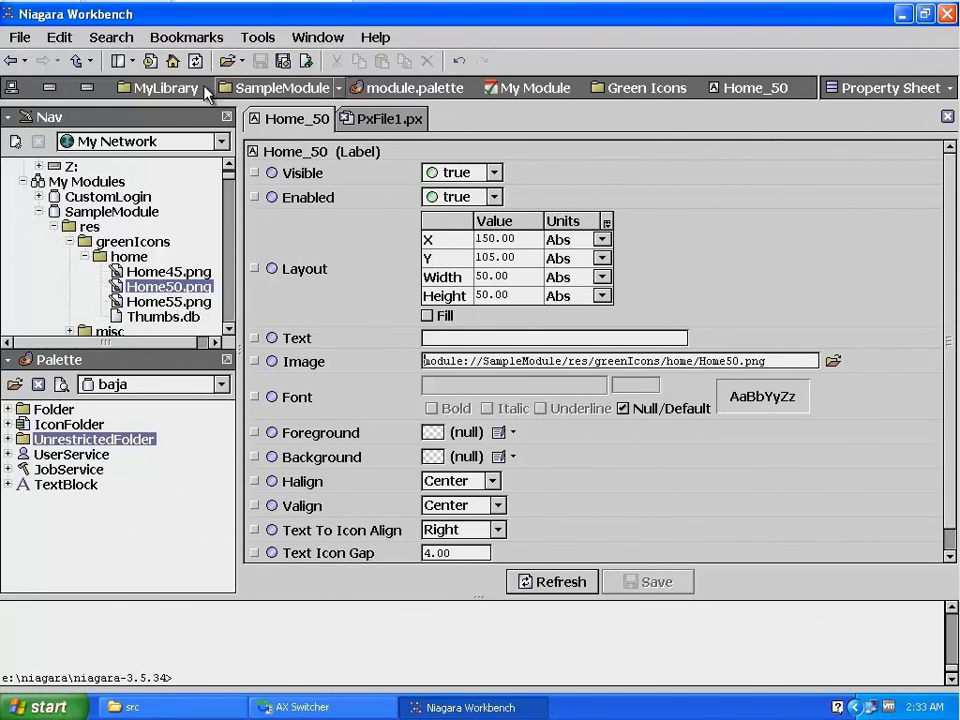
Step: In the property sheet of the Green Icons label Home_45, remove the "local:|" prefix from the Image path and save
left_click(7, 62)
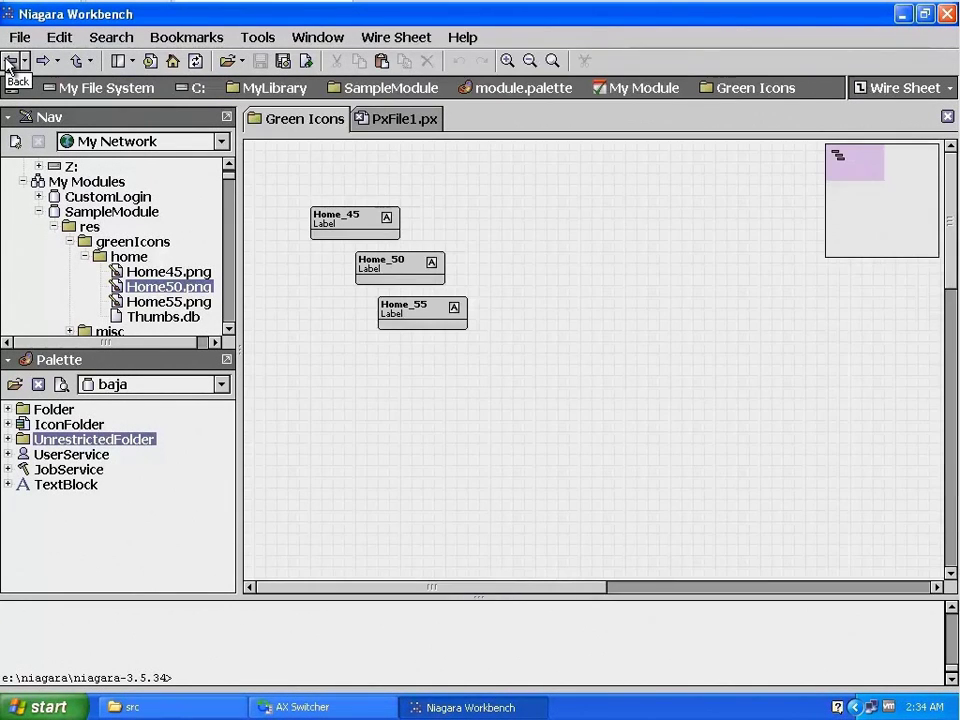
double_click(362, 231)
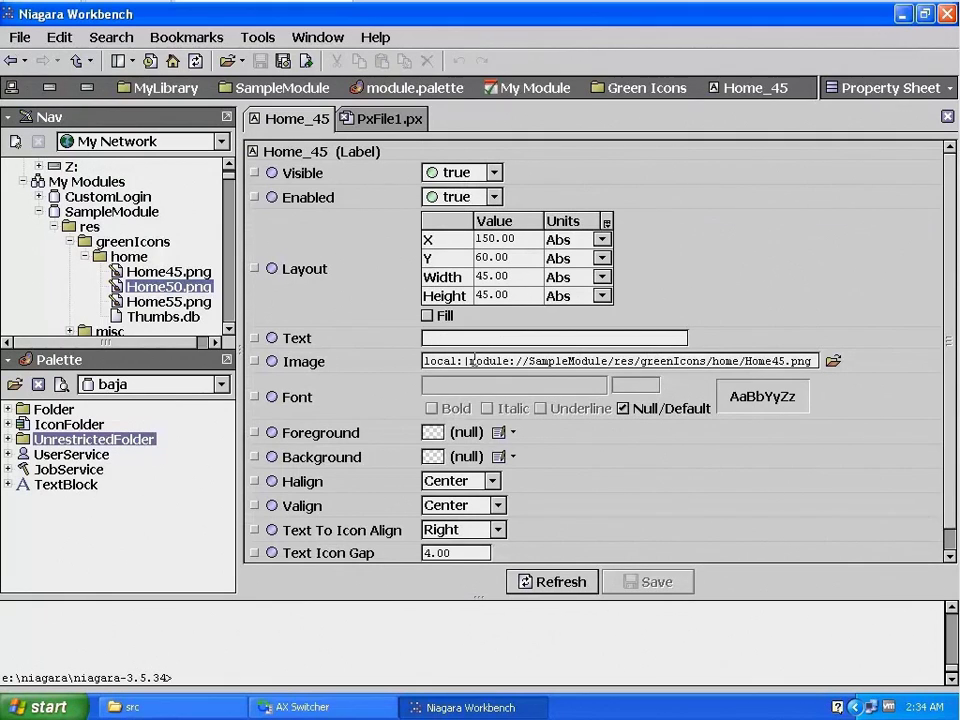
left_click_drag(469, 361, 413, 369)
key("BackSpace")
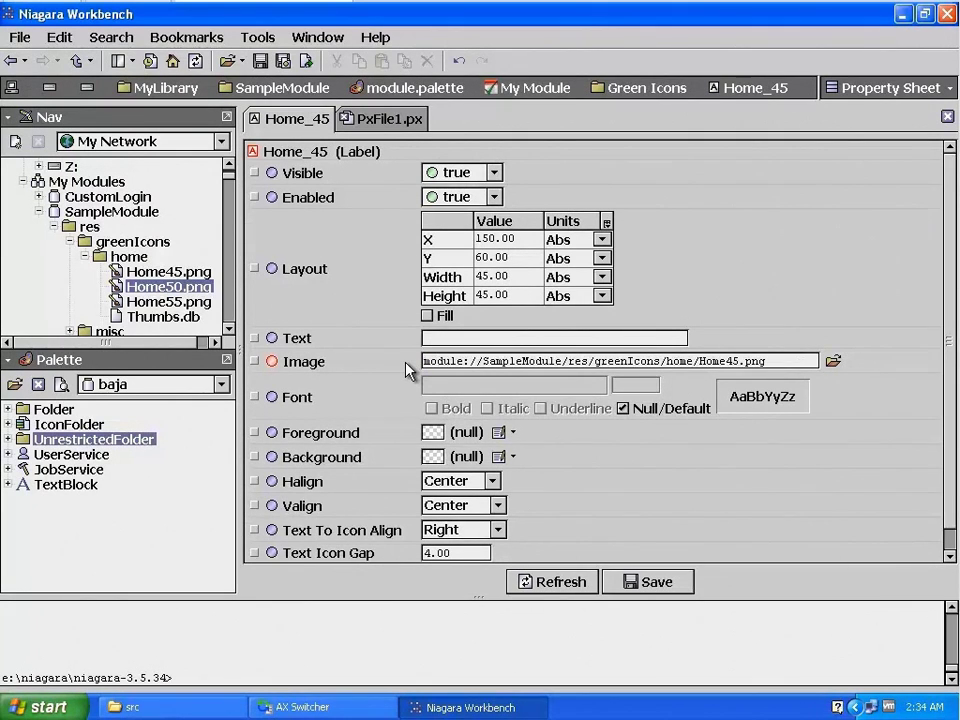
left_click(623, 581)
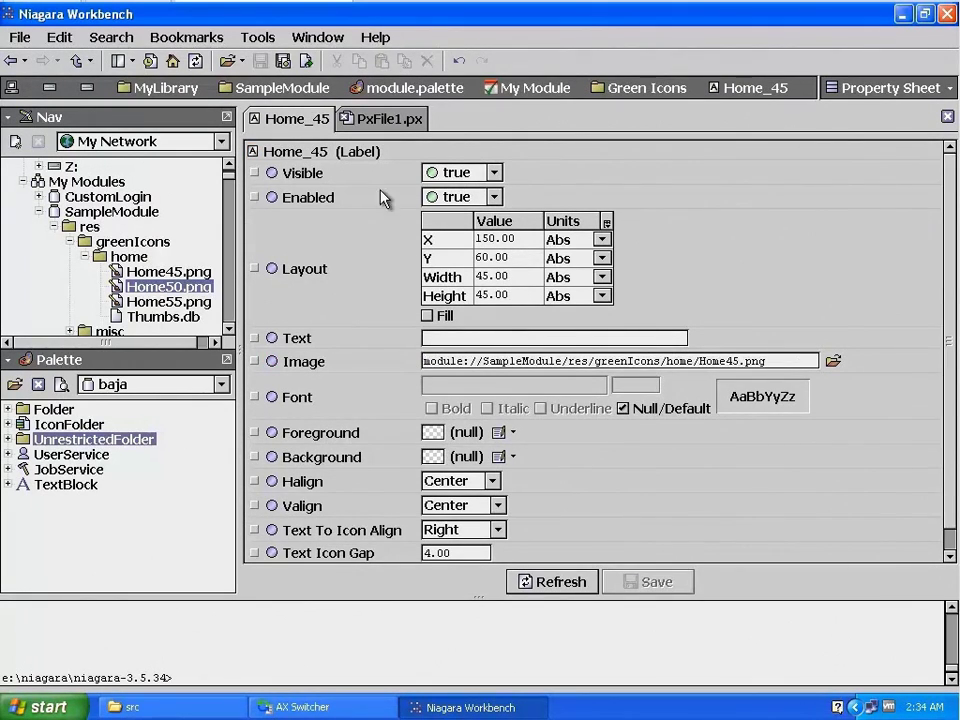
Step: Go back up to My Module and open the wire sheet of its Misc folder
left_click(10, 61)
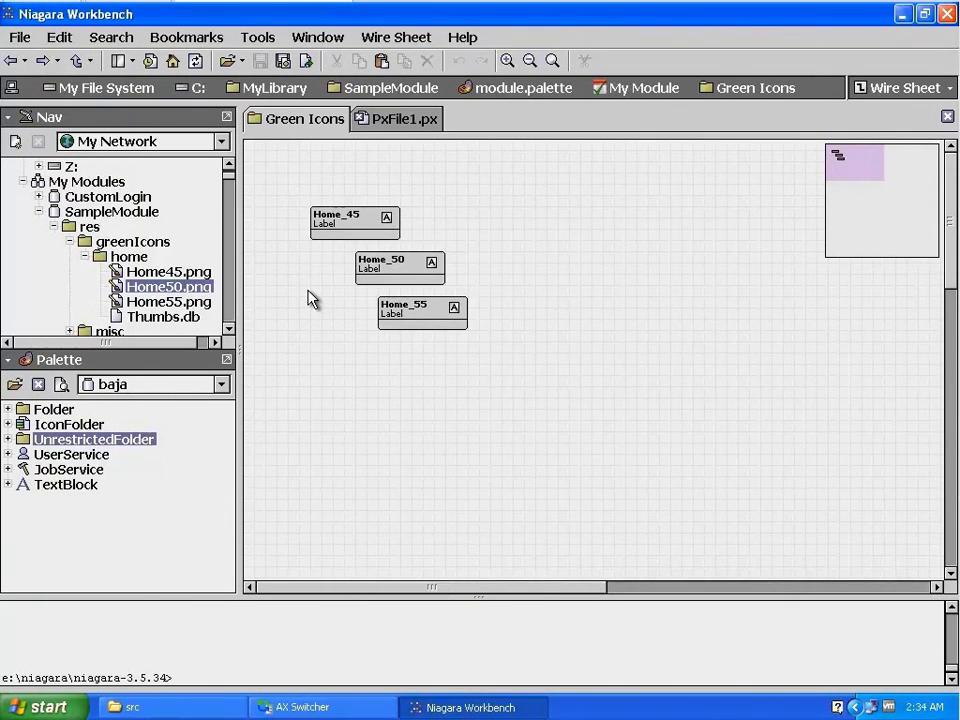
left_click(632, 92)
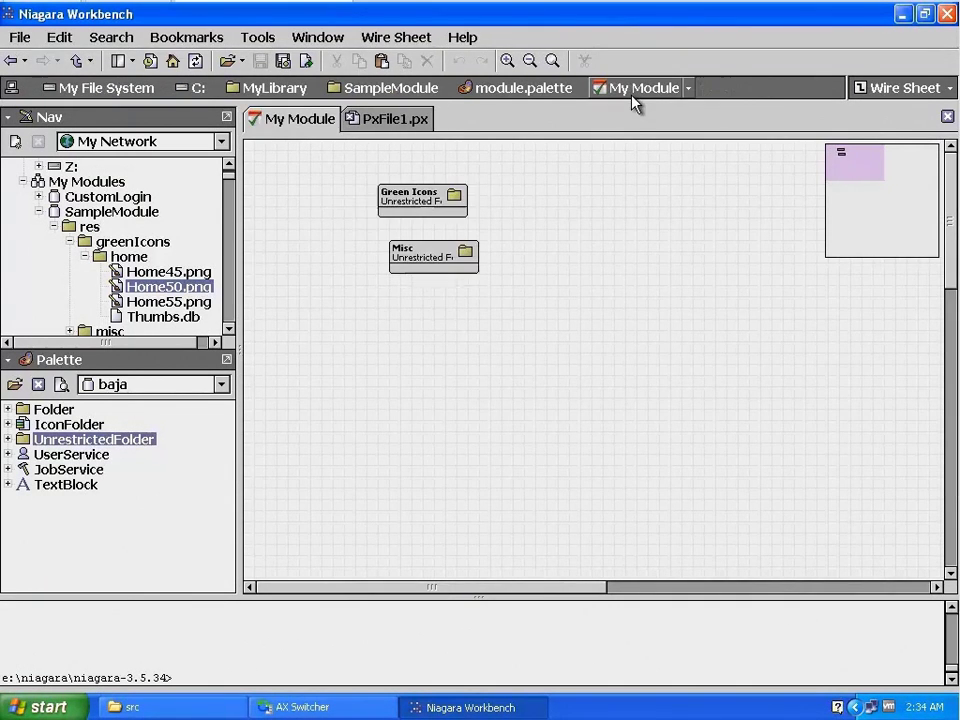
double_click(438, 258)
Step: Place PullStation.png and Thermometer.png from SampleModule's misc folder on PxFile1.px's canvas, right of the home images, with the thermometer lower
left_click(379, 119)
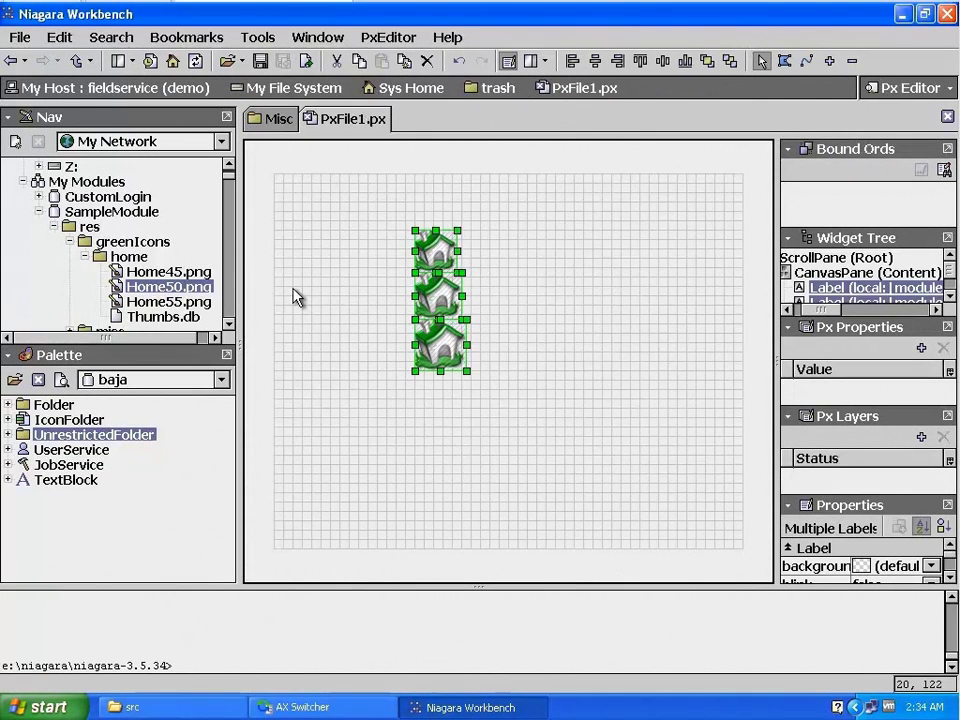
left_click(92, 258)
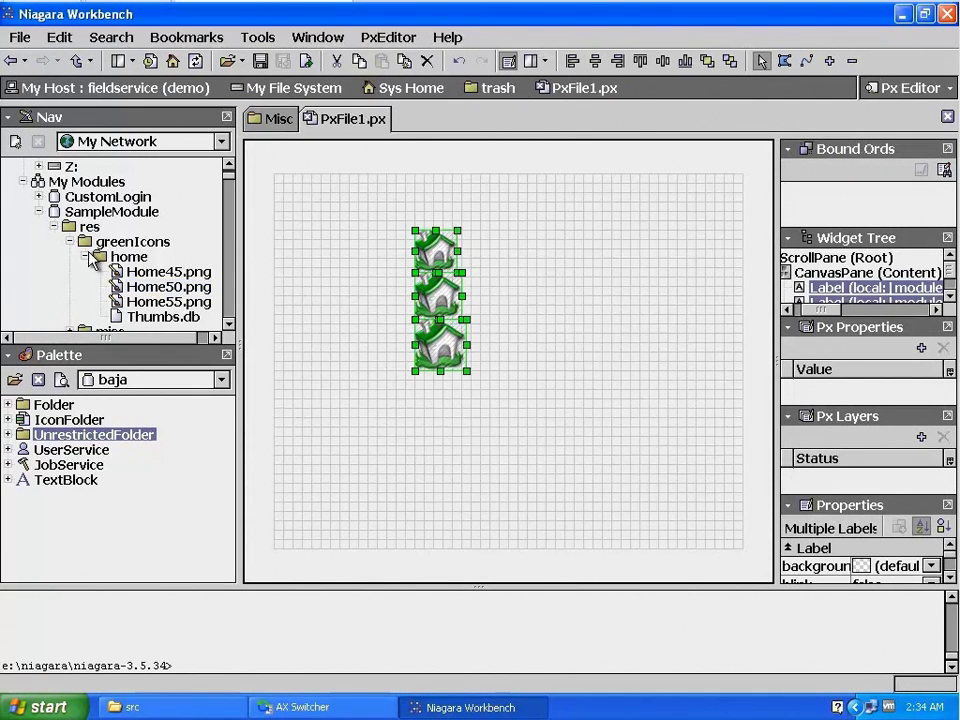
left_click(85, 257)
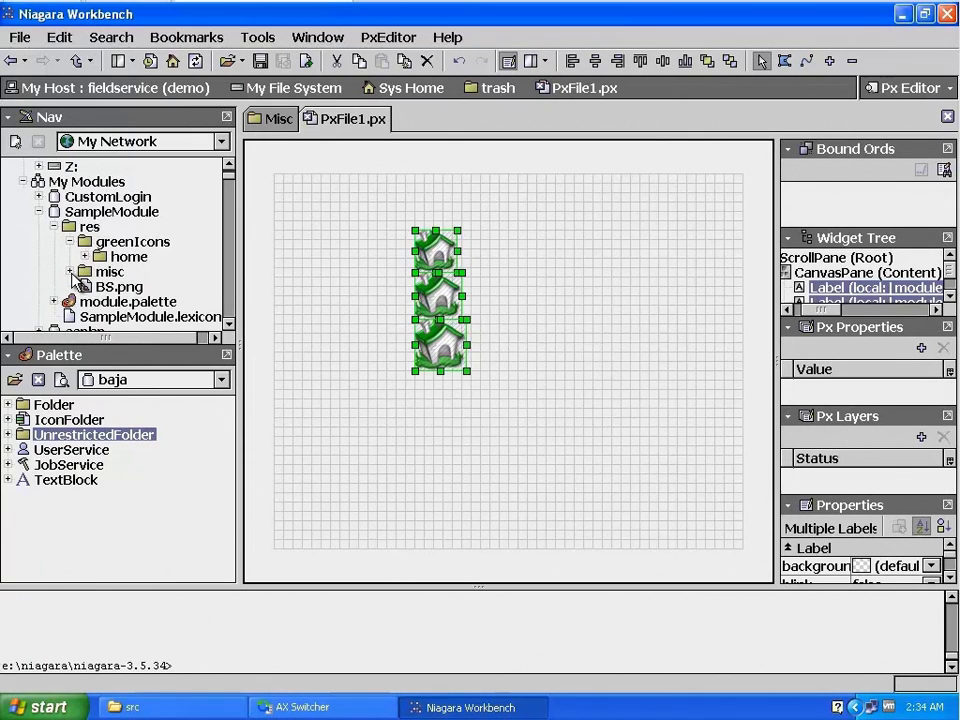
left_click(71, 272)
left_click_drag(143, 293, 612, 268)
left_click_drag(163, 301, 648, 344)
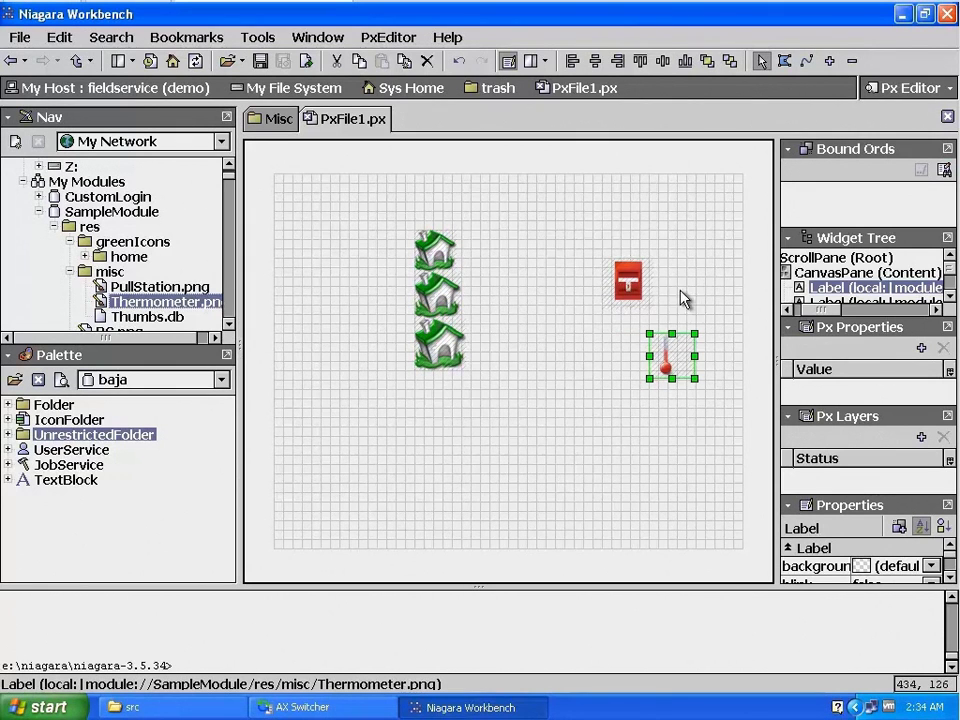
Step: Select the pull station and thermometer labels together on the Px canvas and copy them
left_click(636, 281, "ctrl")
right_click(637, 284)
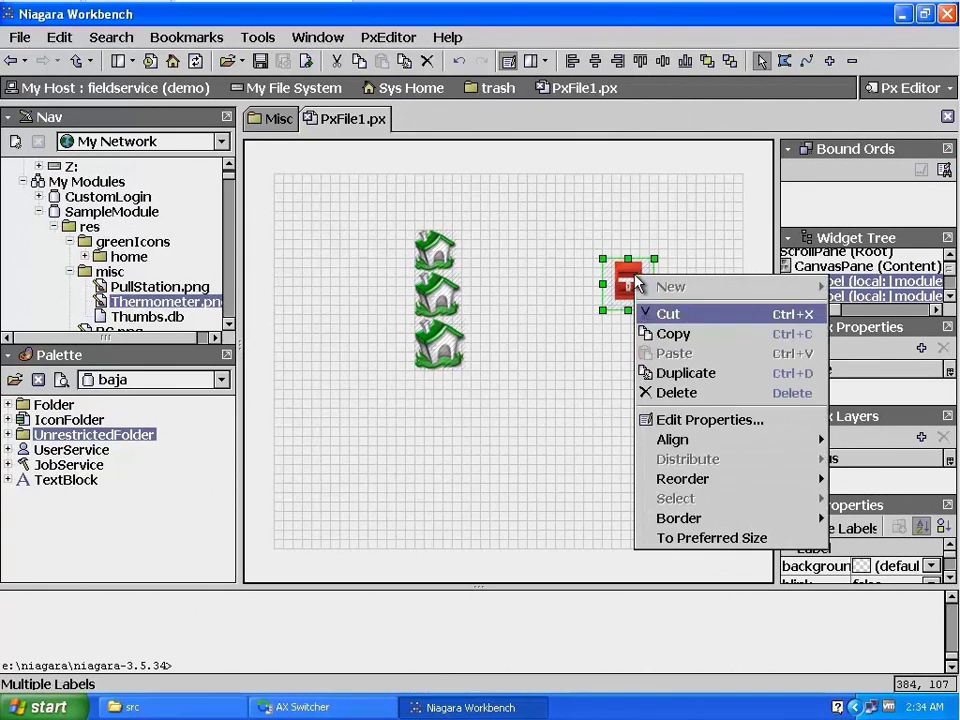
left_click(673, 334)
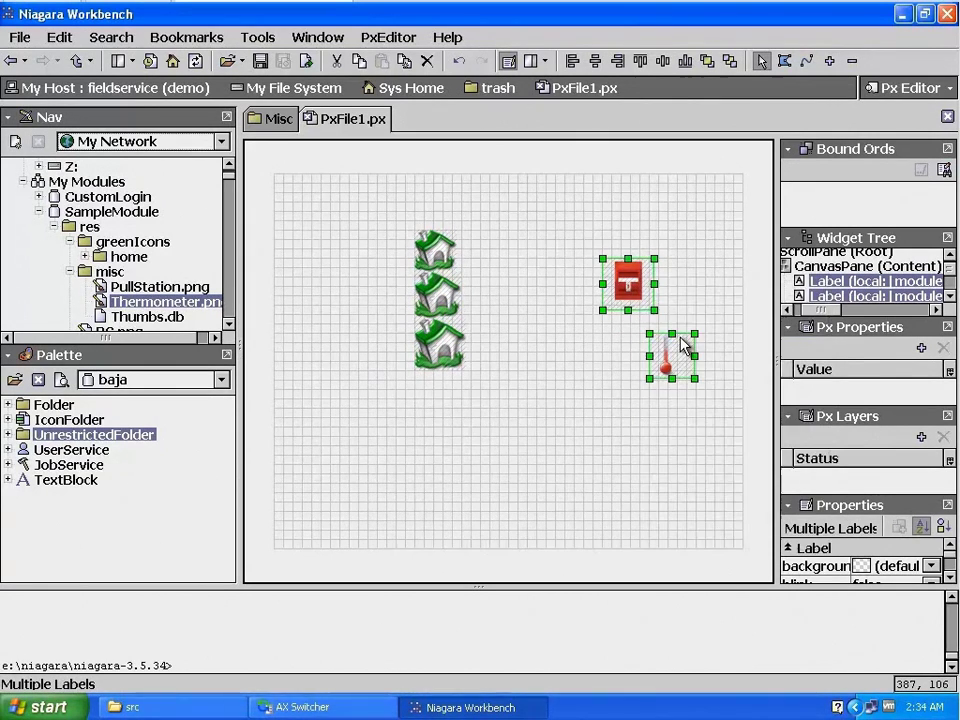
Step: Paste the two copied image labels into the upper part of the Misc folder's wire sheet and clear the selection
left_click(280, 122)
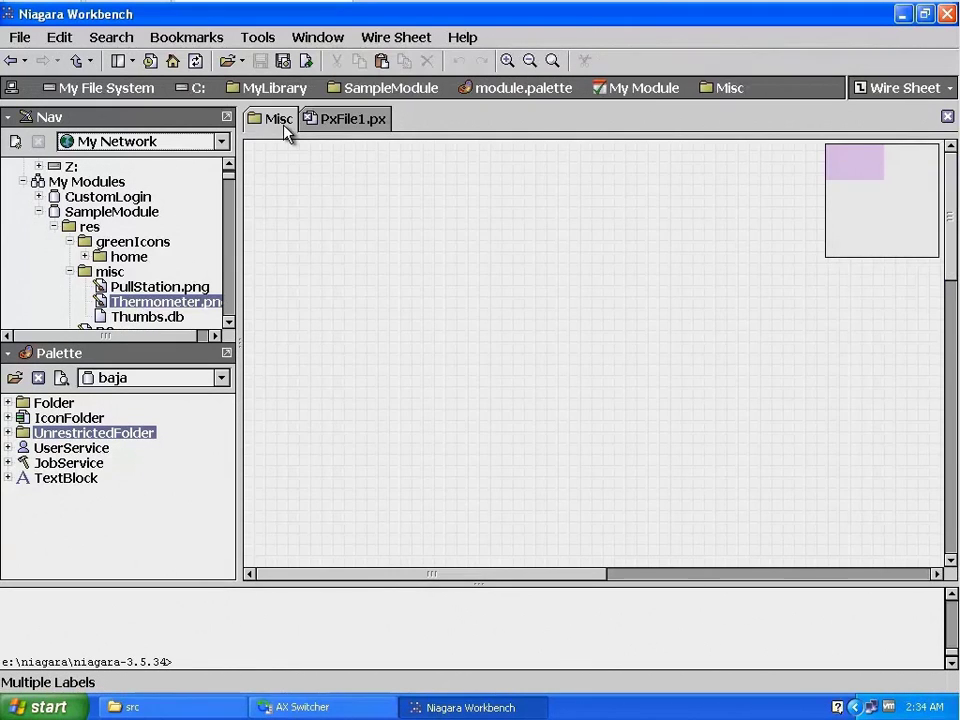
right_click(332, 181)
left_click(367, 257)
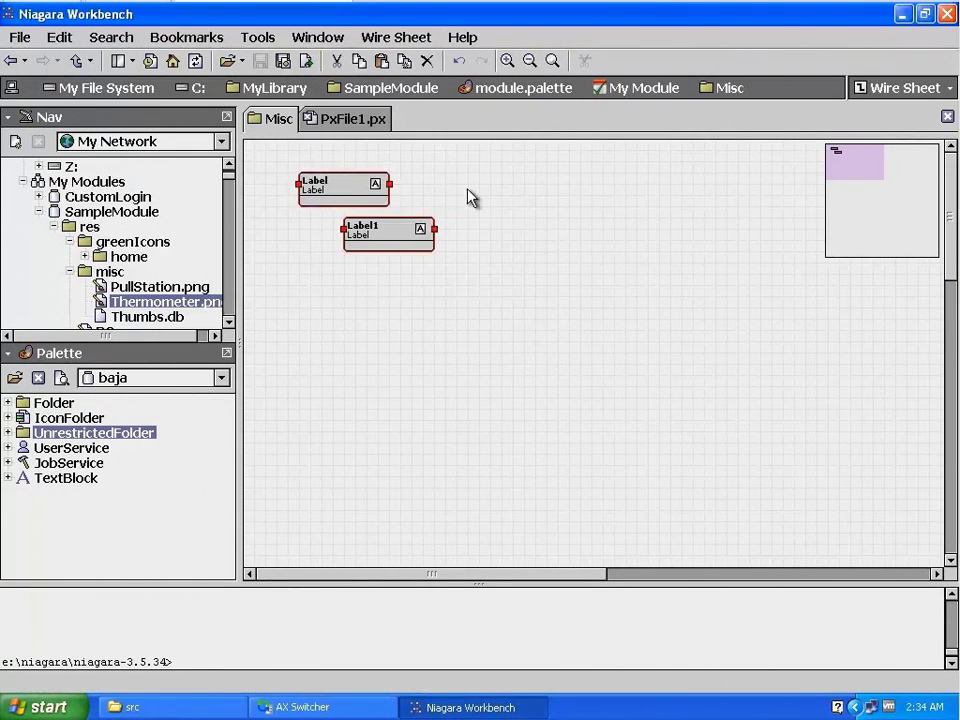
left_click(467, 197)
Step: Rename the first pasted label in the Misc wire sheet as PullStation
left_click(373, 184)
right_click(373, 186)
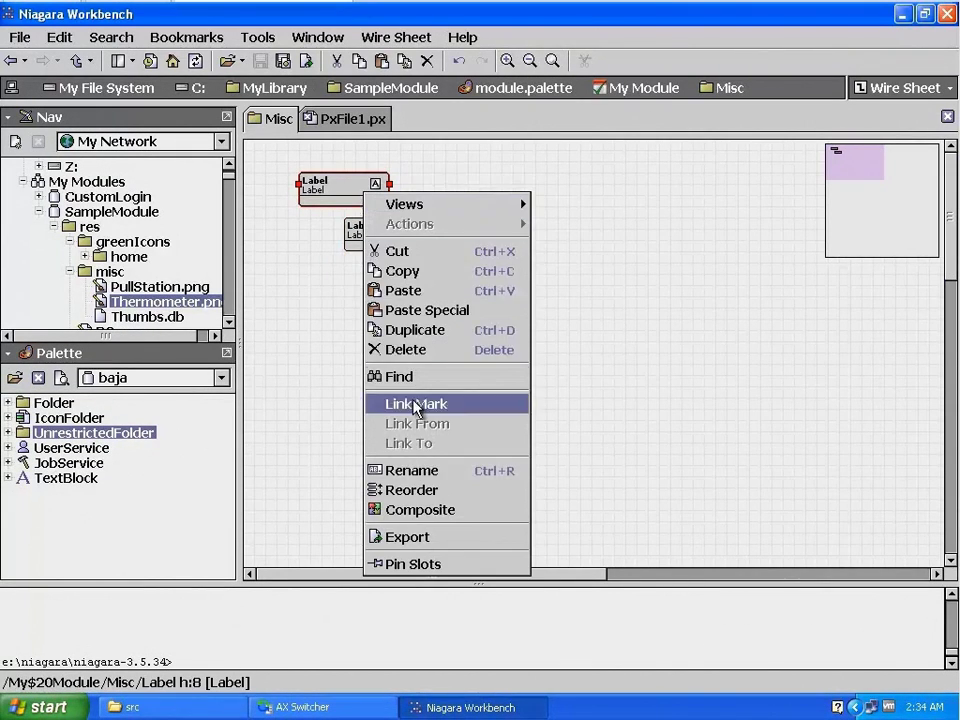
left_click(412, 470)
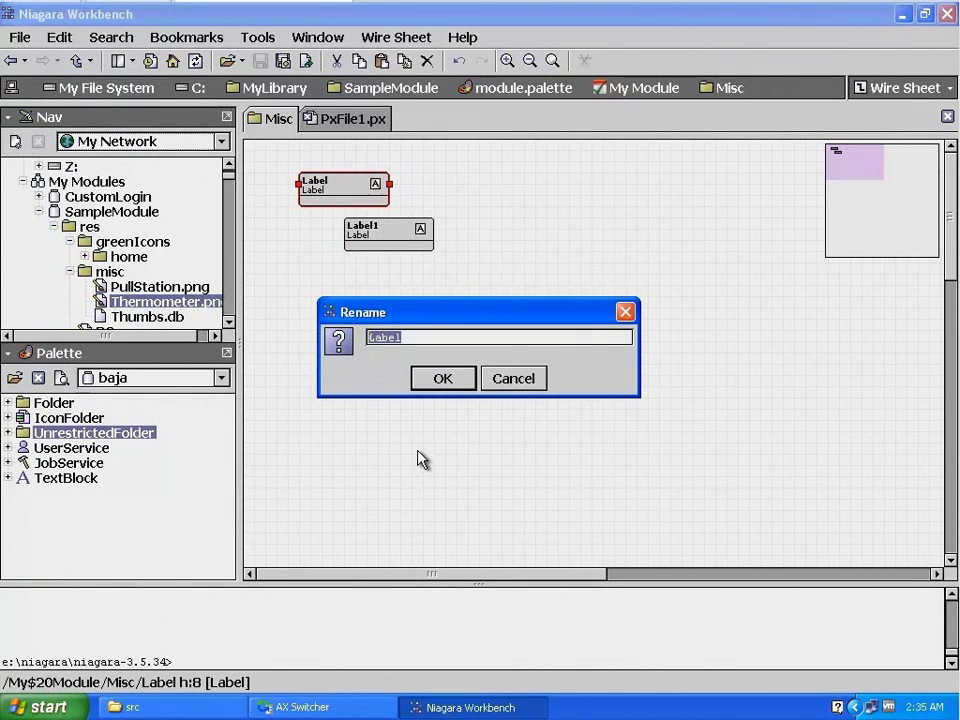
type("PullStation")
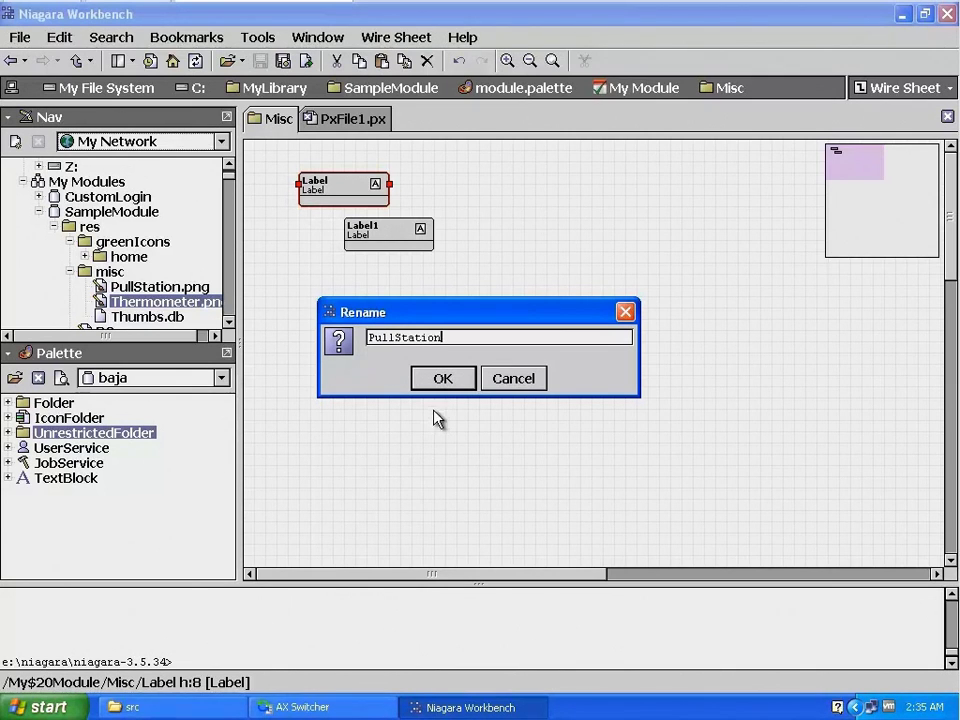
left_click(443, 380)
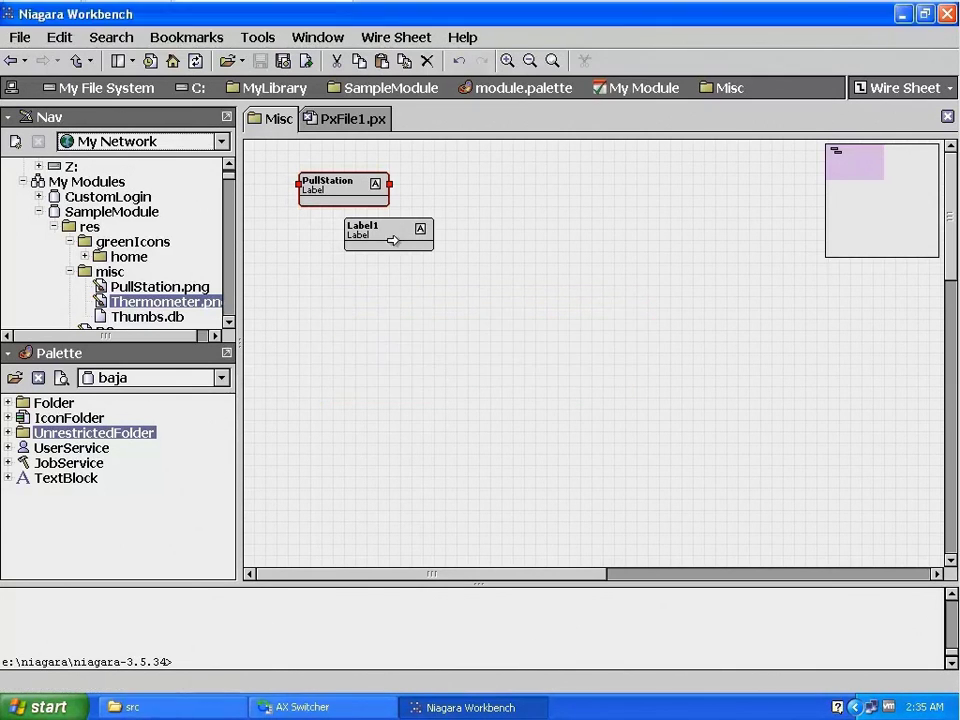
Step: Rename the second label in the Misc wire sheet as Thermomter and align it directly below PullStation
right_click(400, 237)
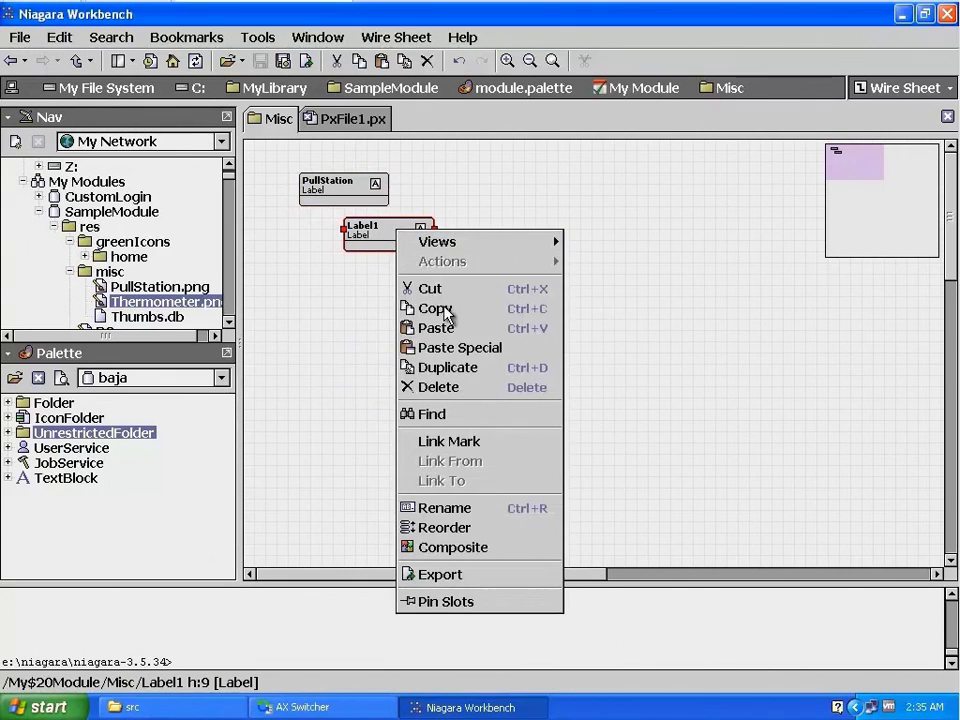
left_click(476, 512)
type("Ther")
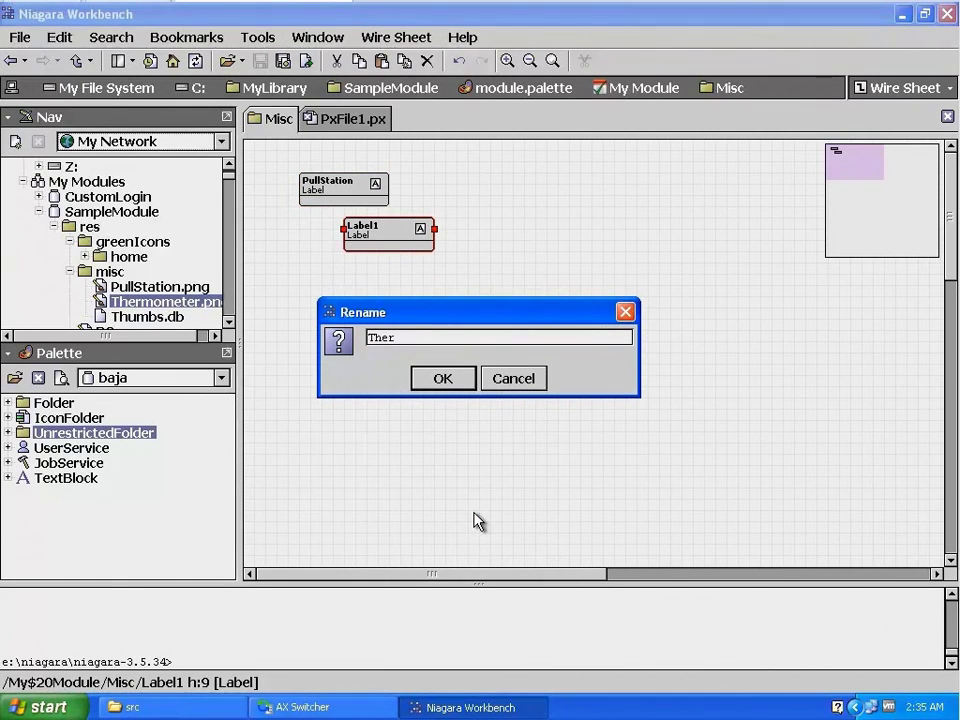
type("momter")
left_click(440, 380)
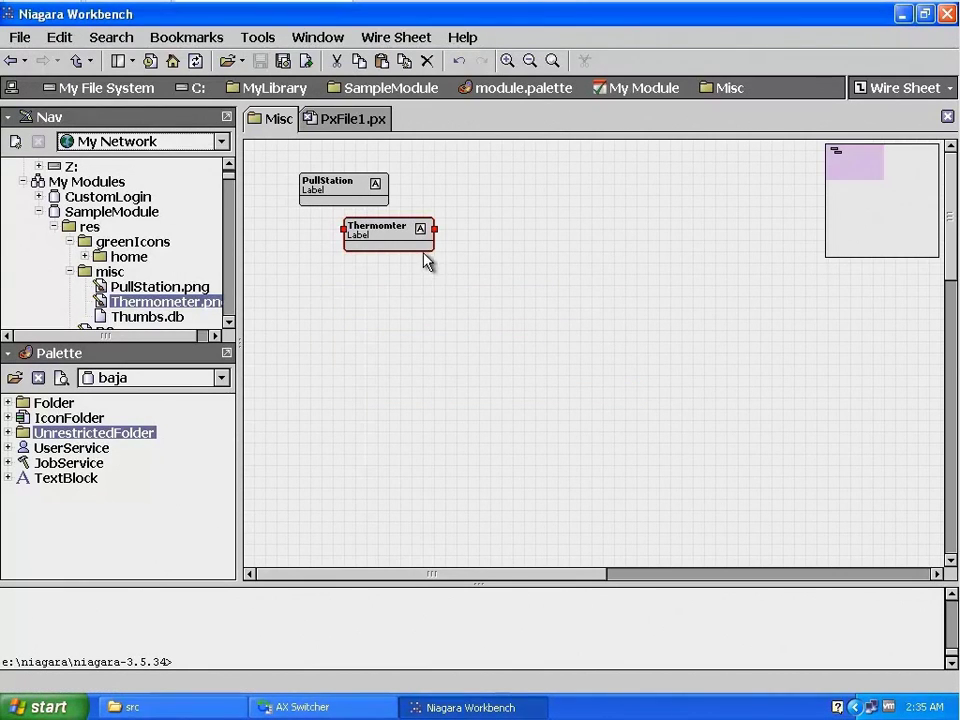
left_click_drag(422, 247, 380, 245)
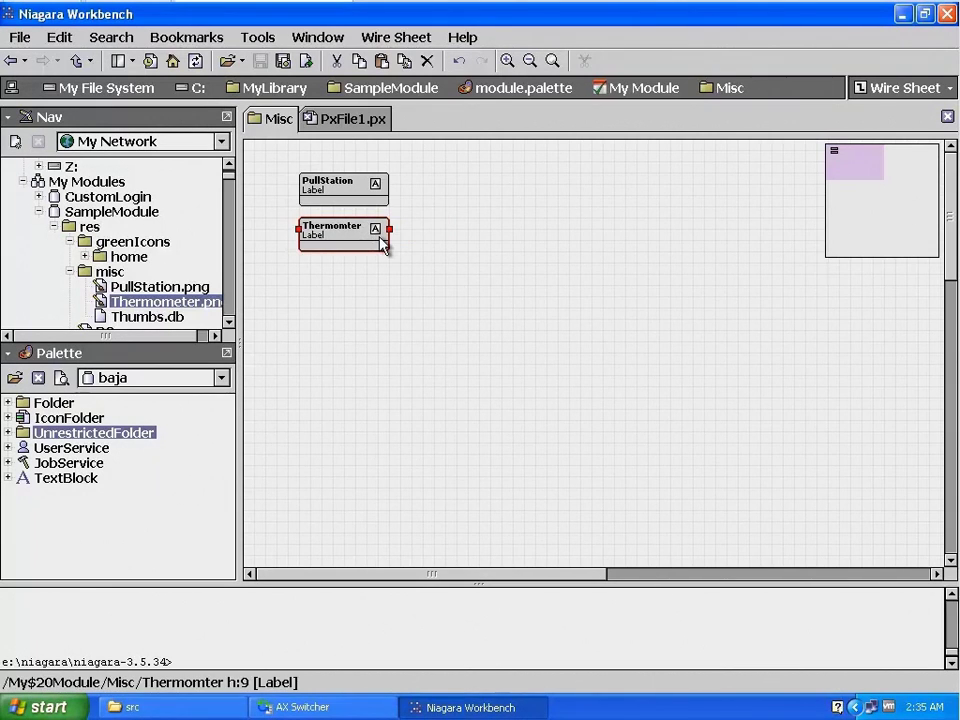
Step: Add an ActionButton from the kitPx palette to the Green Icons folder's wire sheet below the labels, naming it Home
left_click(660, 90)
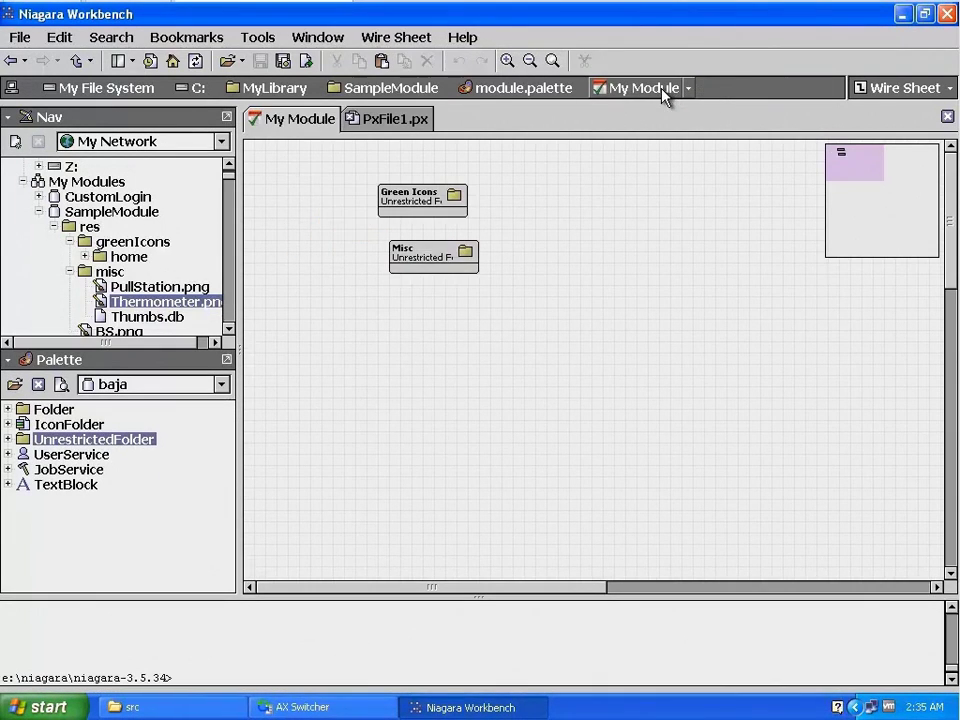
double_click(394, 208)
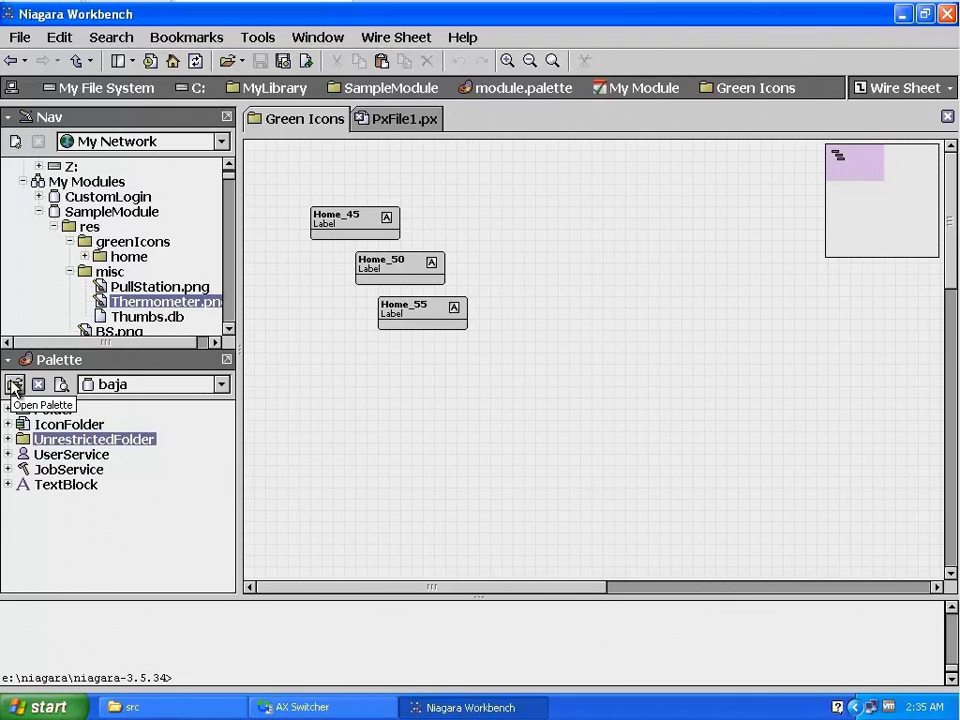
left_click(118, 390)
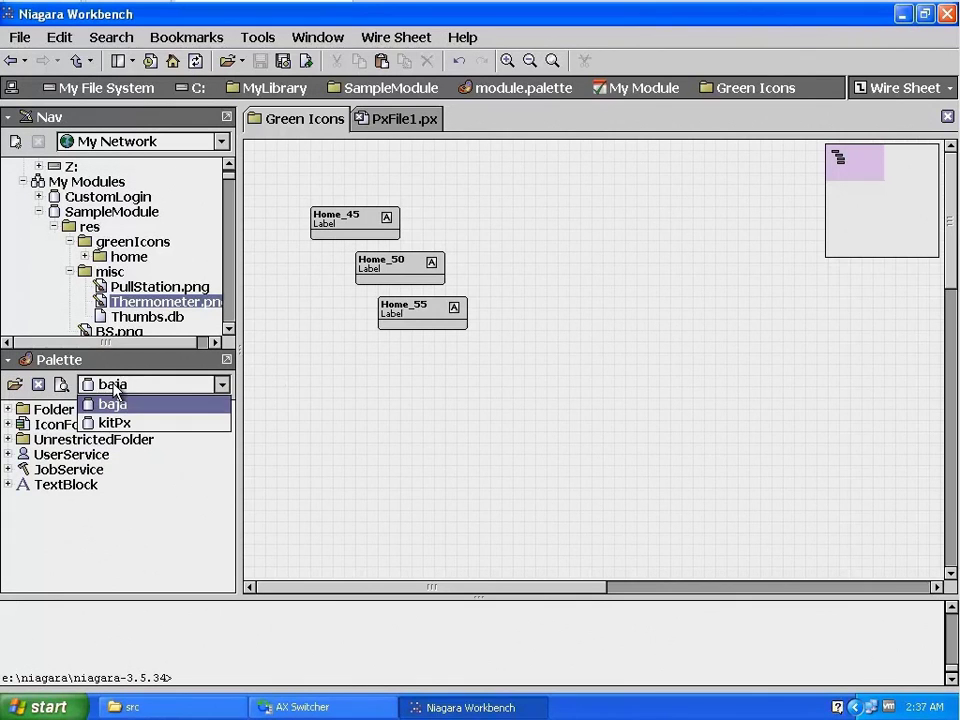
left_click(112, 423)
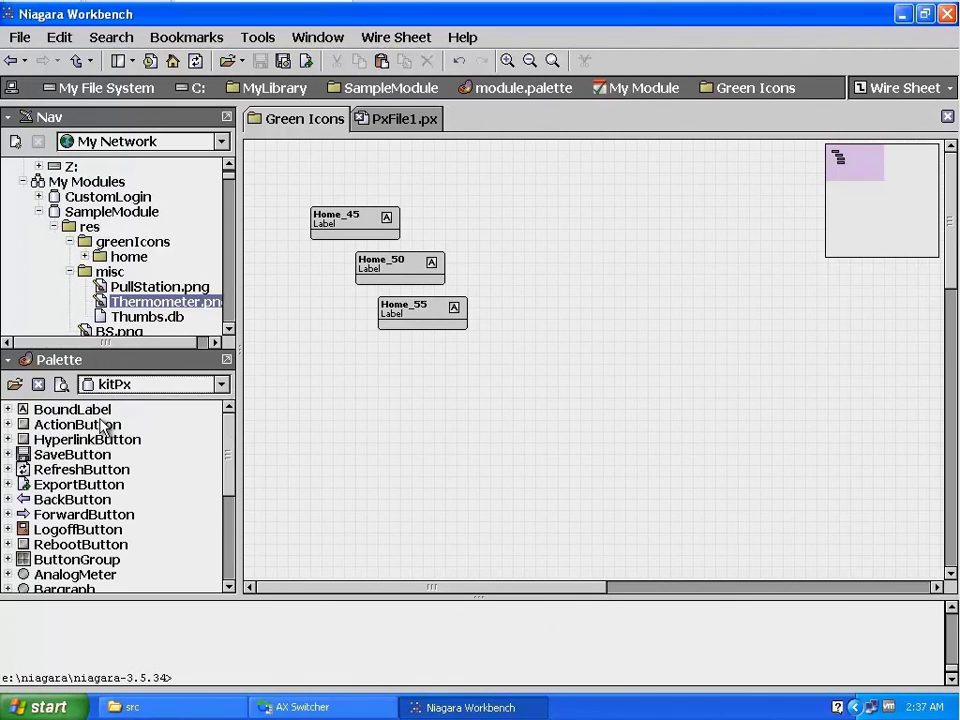
left_click_drag(104, 426, 412, 380)
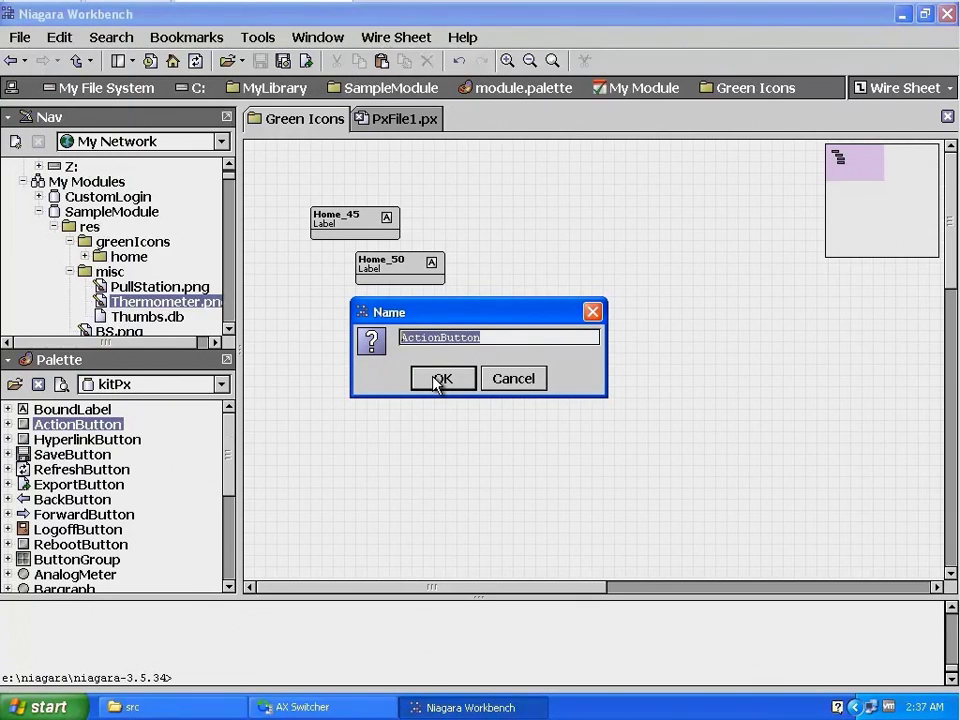
type("Home")
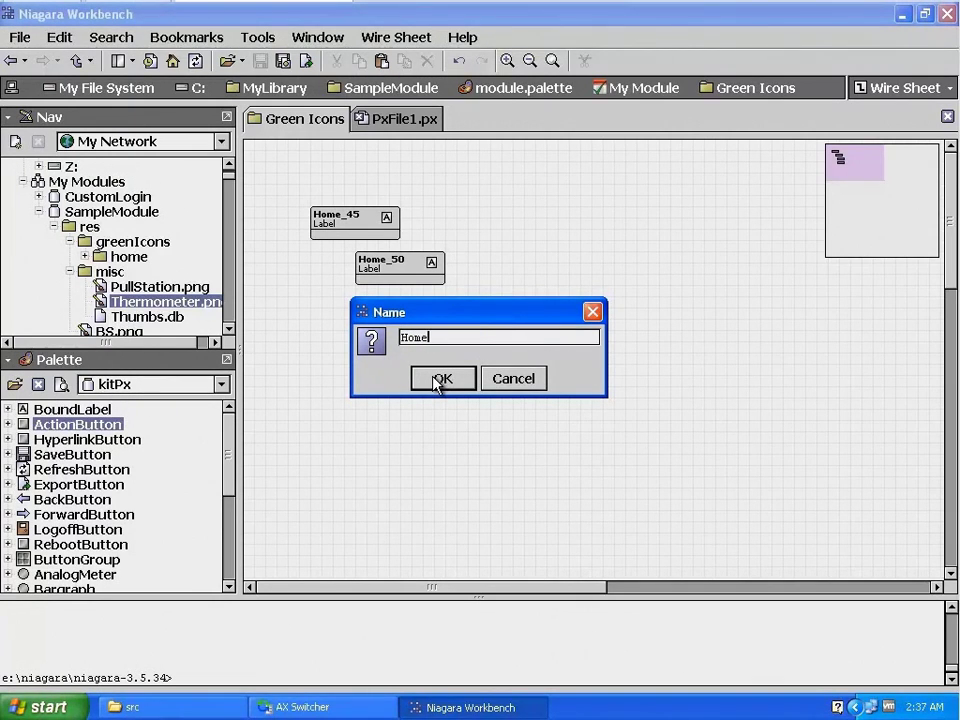
left_click(441, 379)
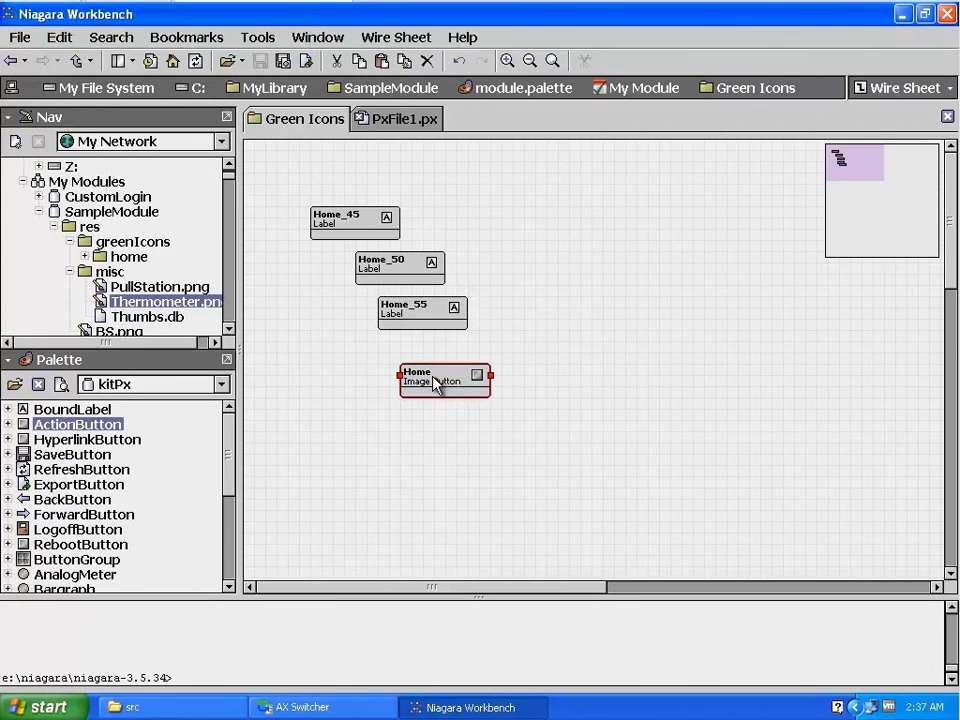
Step: Set the Home button's Image property to module://SampleModule/res/greenIcons/home/Home50.png, copied from the module's home folder
double_click(436, 381)
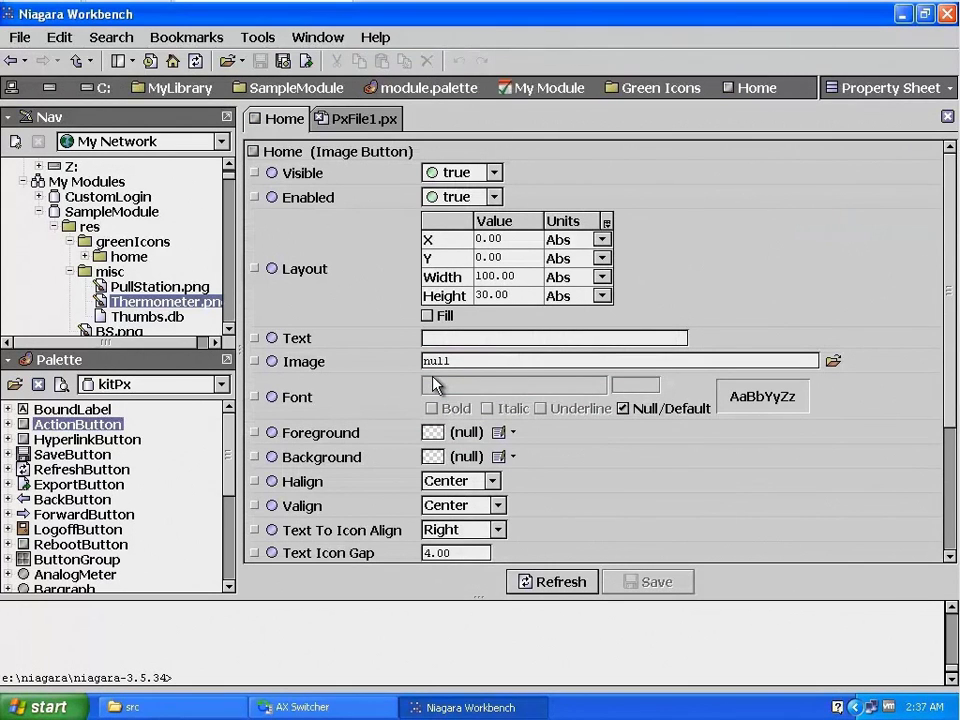
left_click_drag(458, 361, 386, 364)
left_click(85, 256)
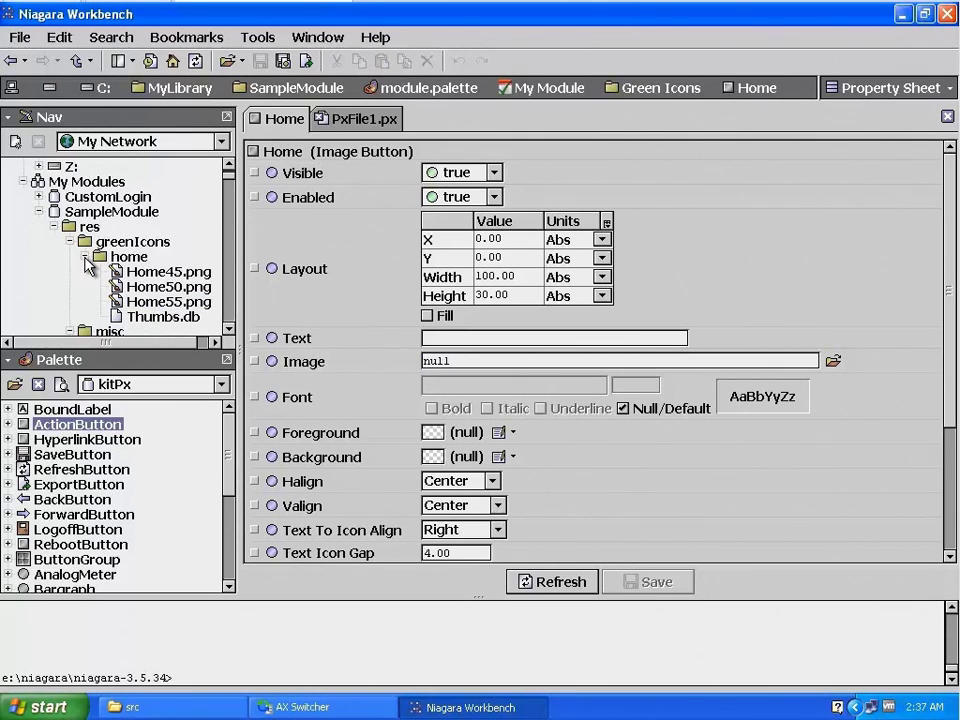
left_click(130, 287)
right_click(130, 287)
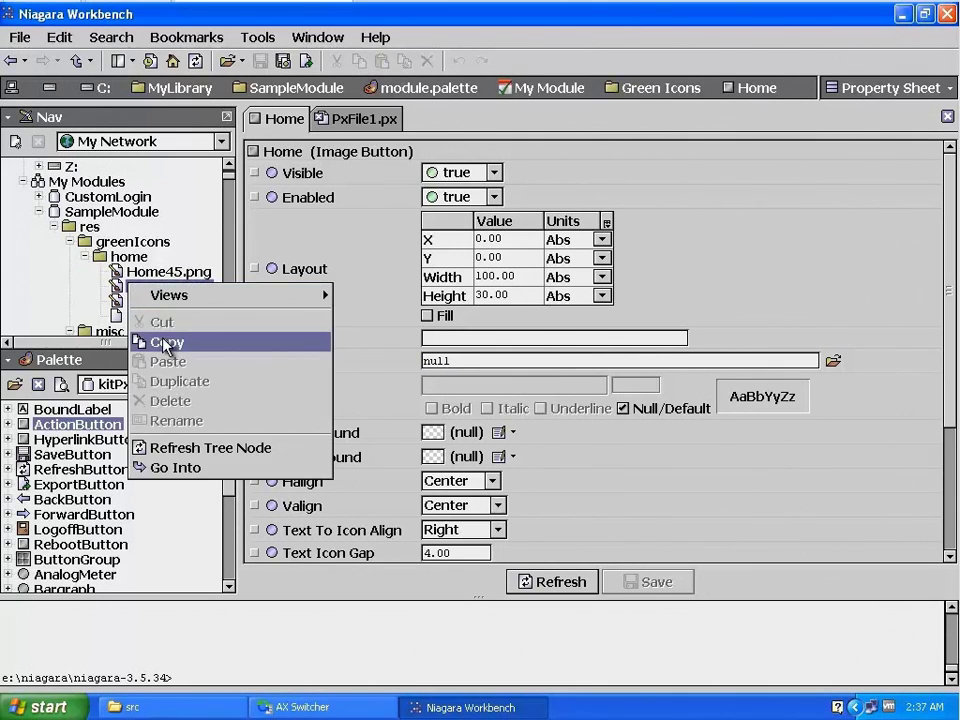
left_click(138, 338)
double_click(525, 358)
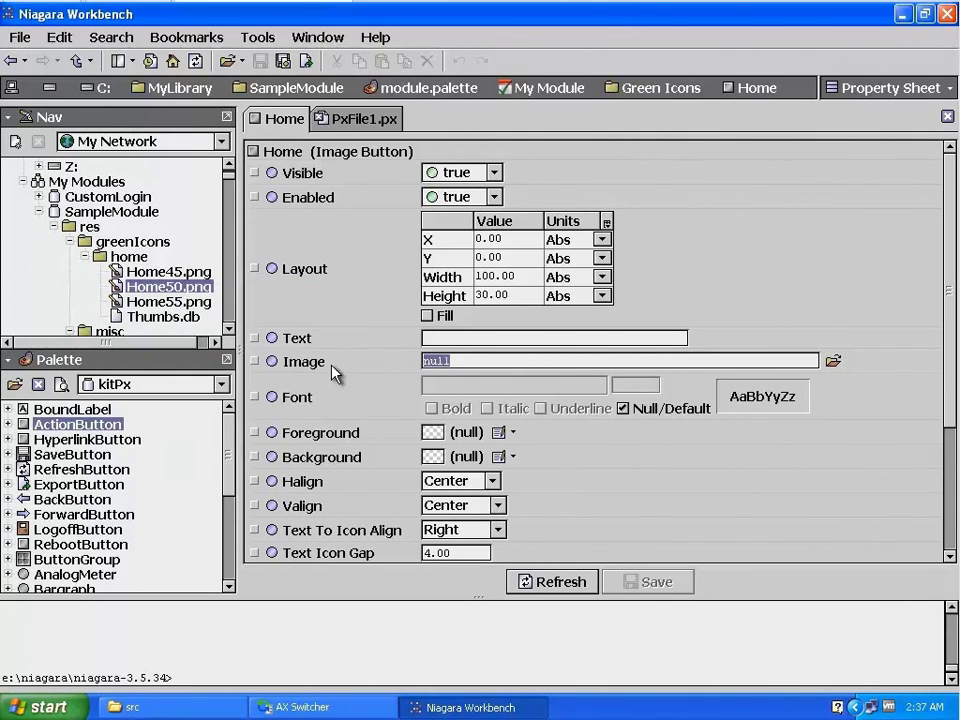
key("ctrl+v")
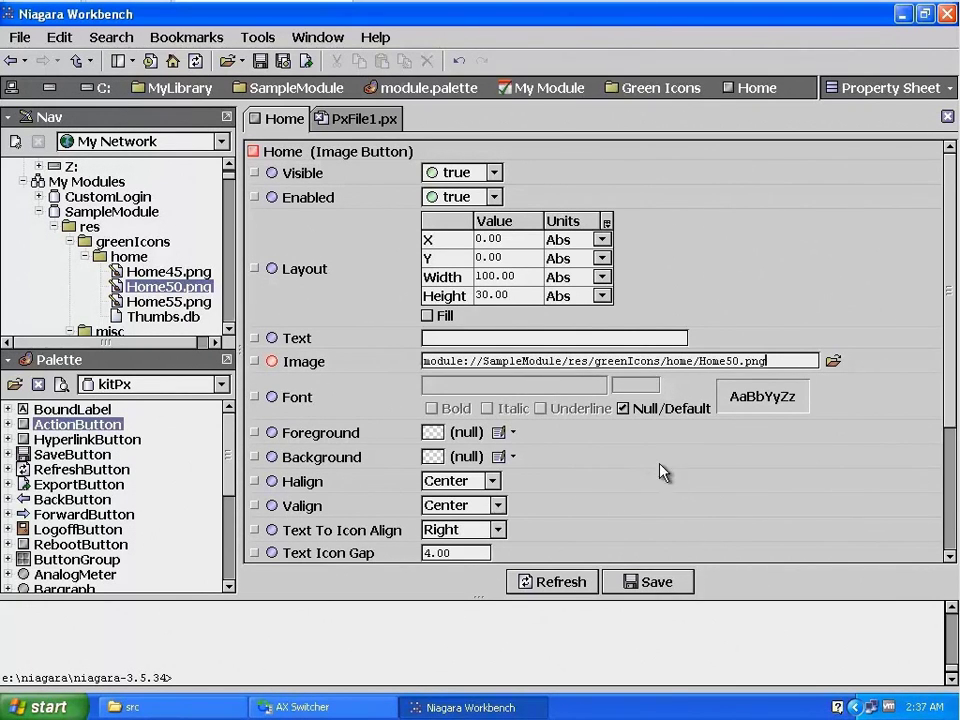
Step: Set the Home button's Button Style to None and its Normal image to the copied Home50.png path
left_click_drag(952, 412, 947, 537)
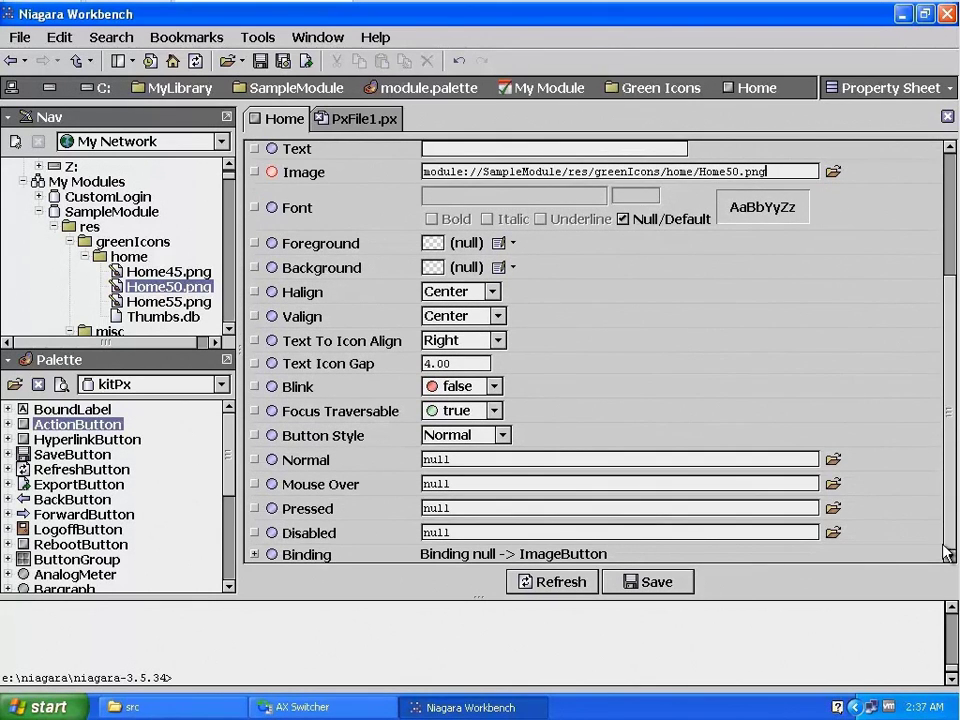
left_click(503, 436)
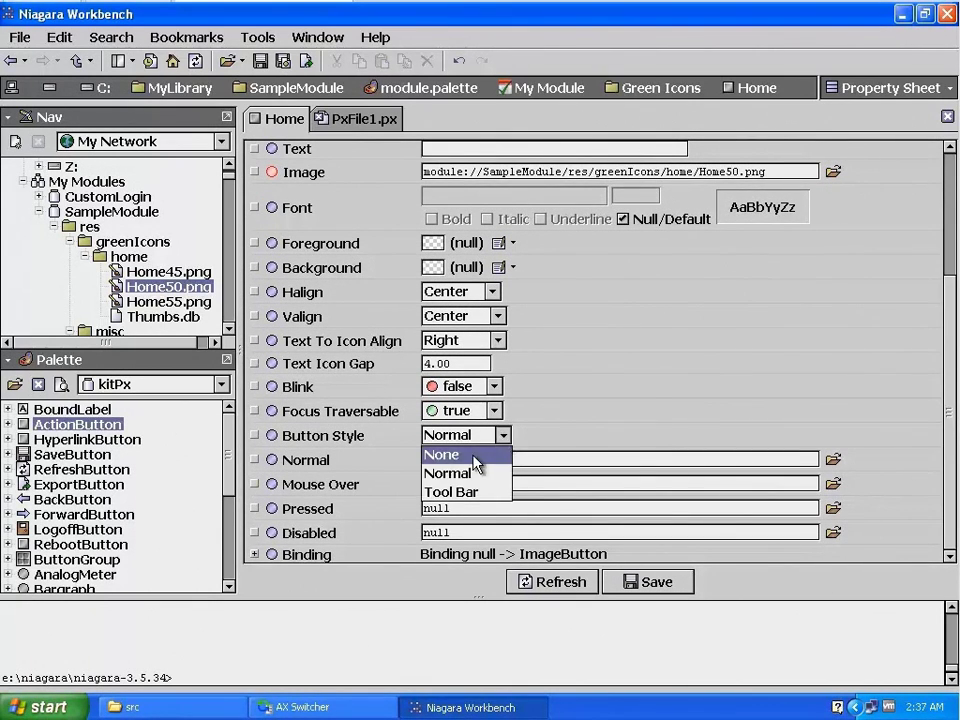
left_click(478, 457)
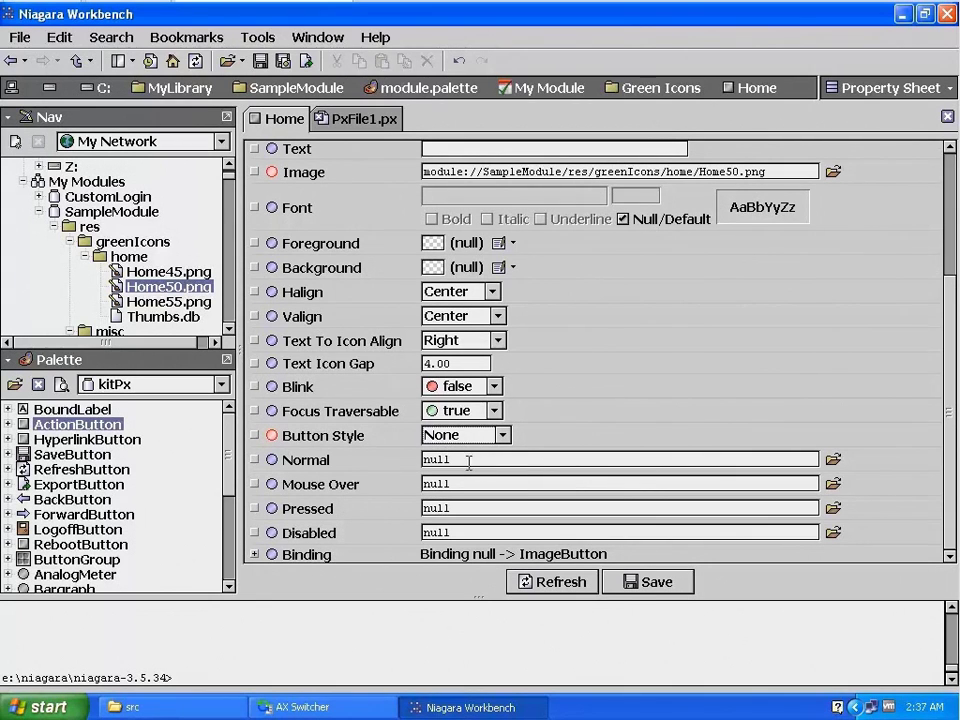
double_click(474, 460)
key("ctrl+v")
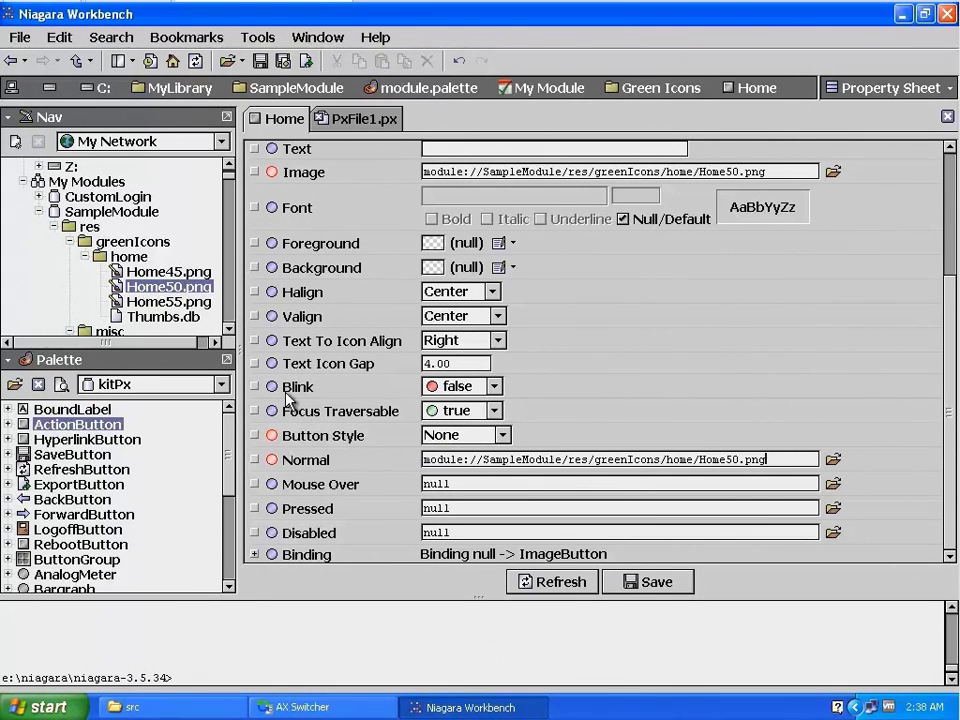
Step: Copy Home45.png from the module's home folder and paste its path as the Home button's Mouse Over image
left_click(203, 274)
right_click(202, 274)
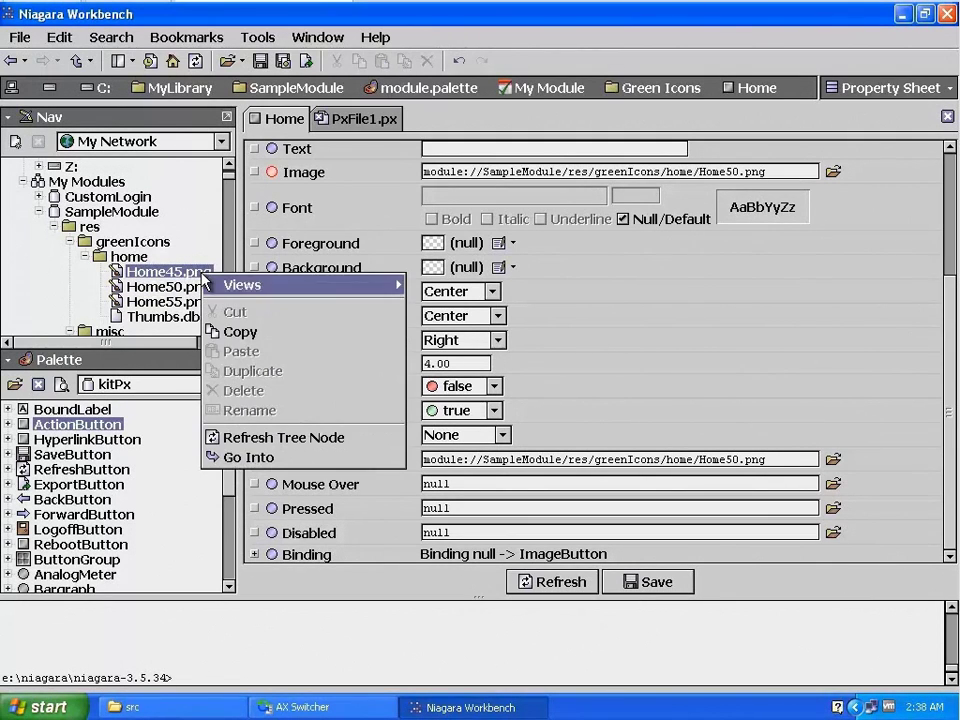
left_click(249, 340)
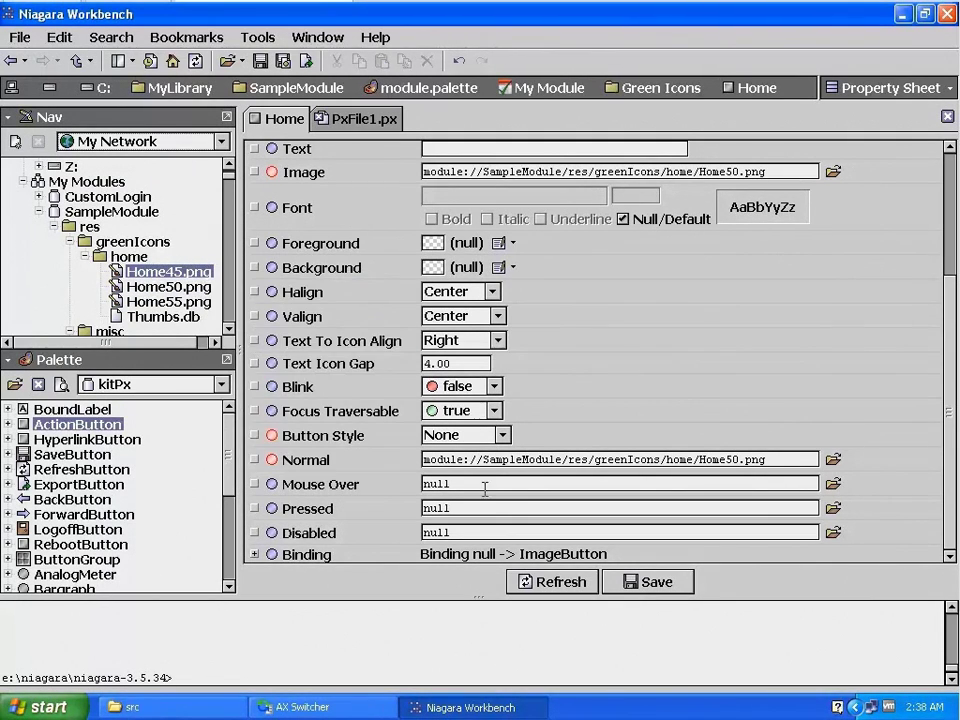
left_click(453, 484)
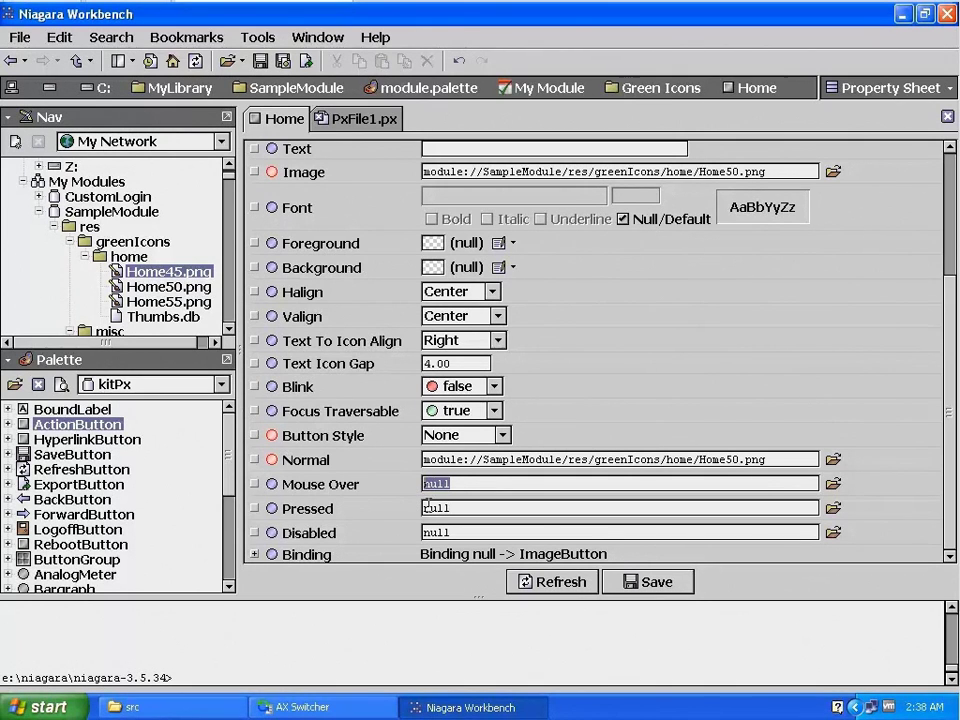
key("ctrl+v")
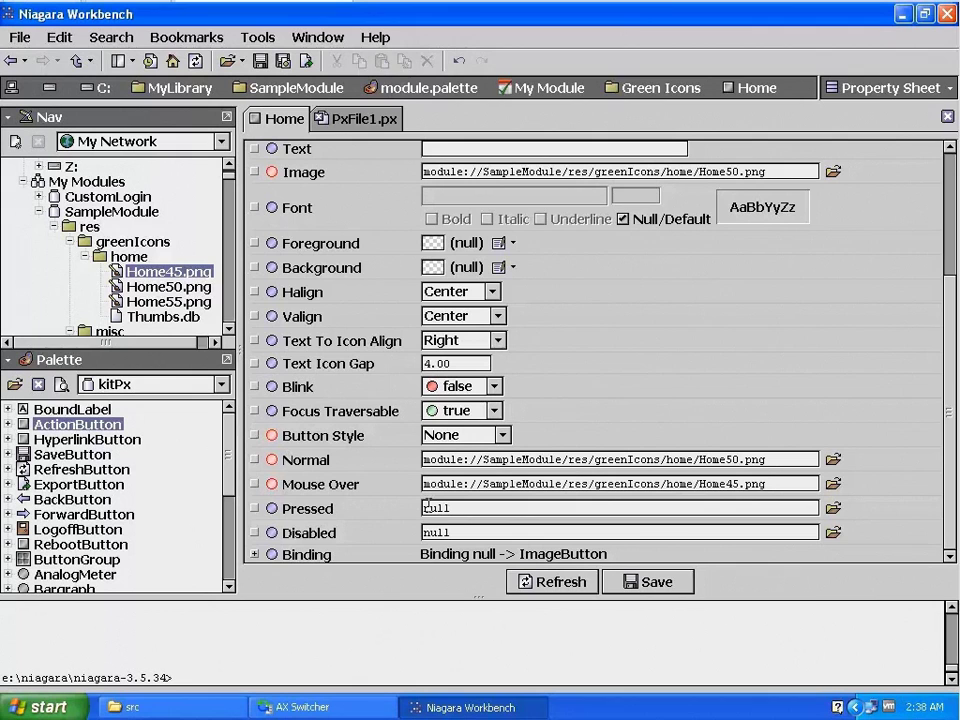
Step: Copy Home55.png from the module's home folder, paste its path as the Home button's Pressed image, and save the properties
left_click(200, 302)
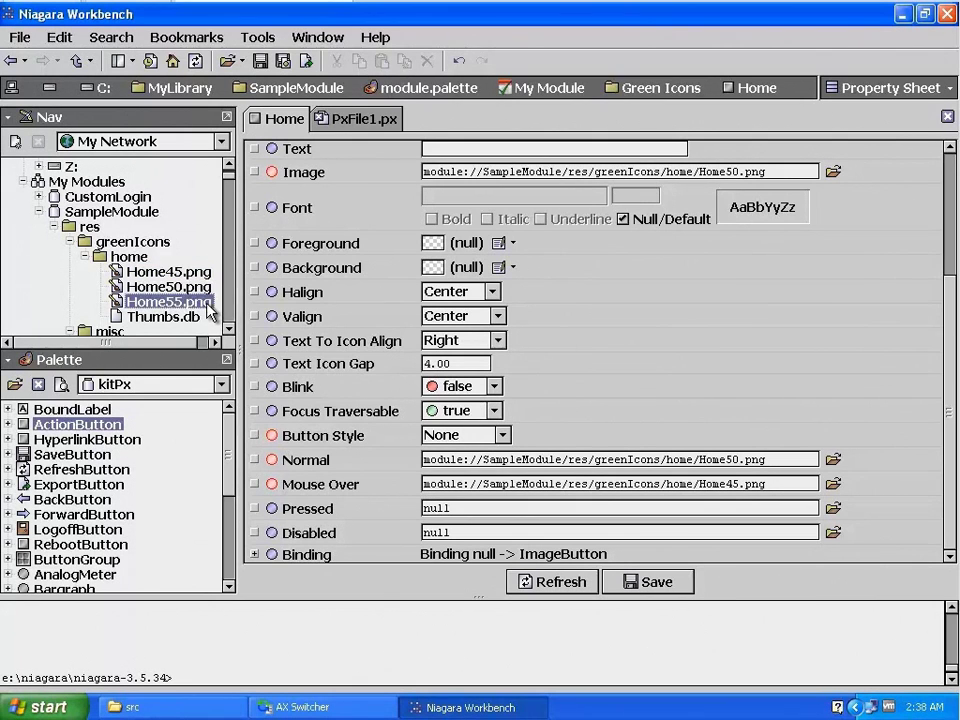
right_click(208, 305)
left_click(285, 366)
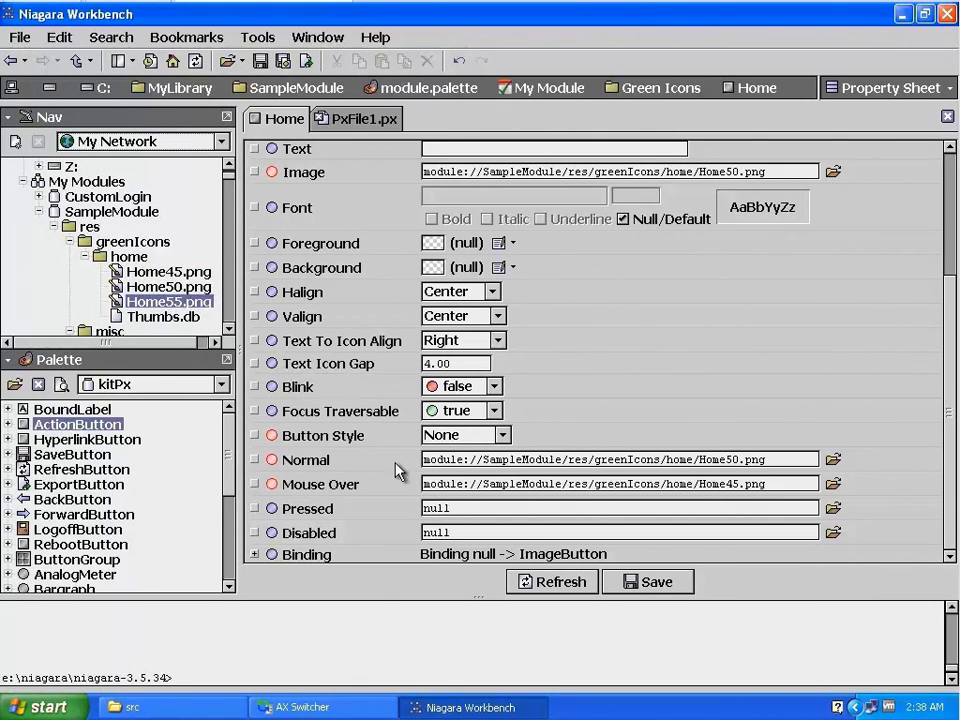
left_click_drag(471, 511, 370, 518)
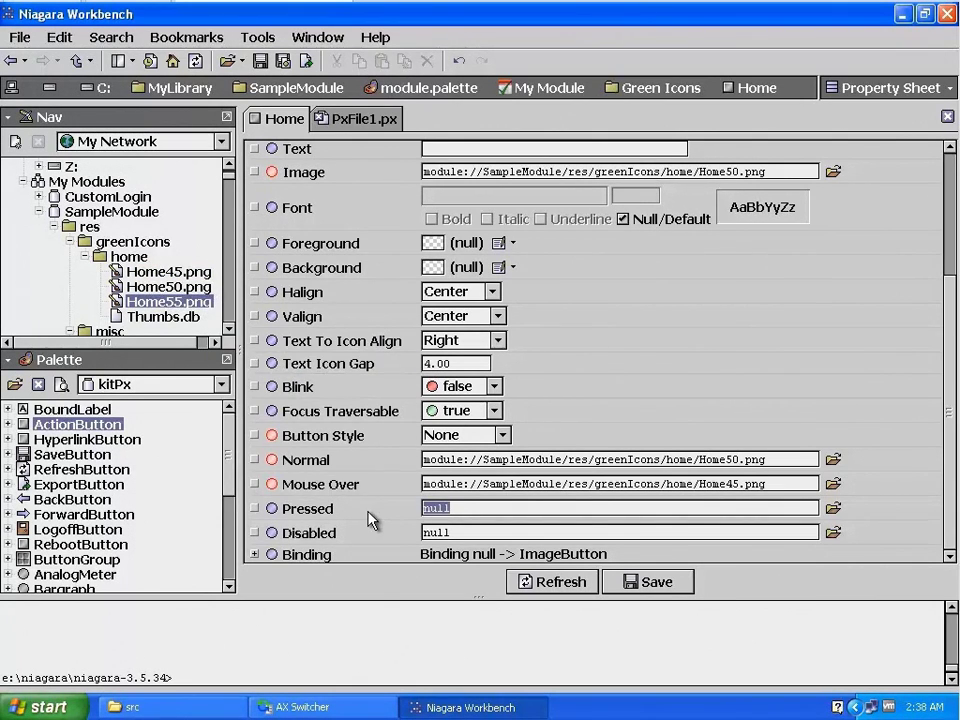
key("ctrl+v")
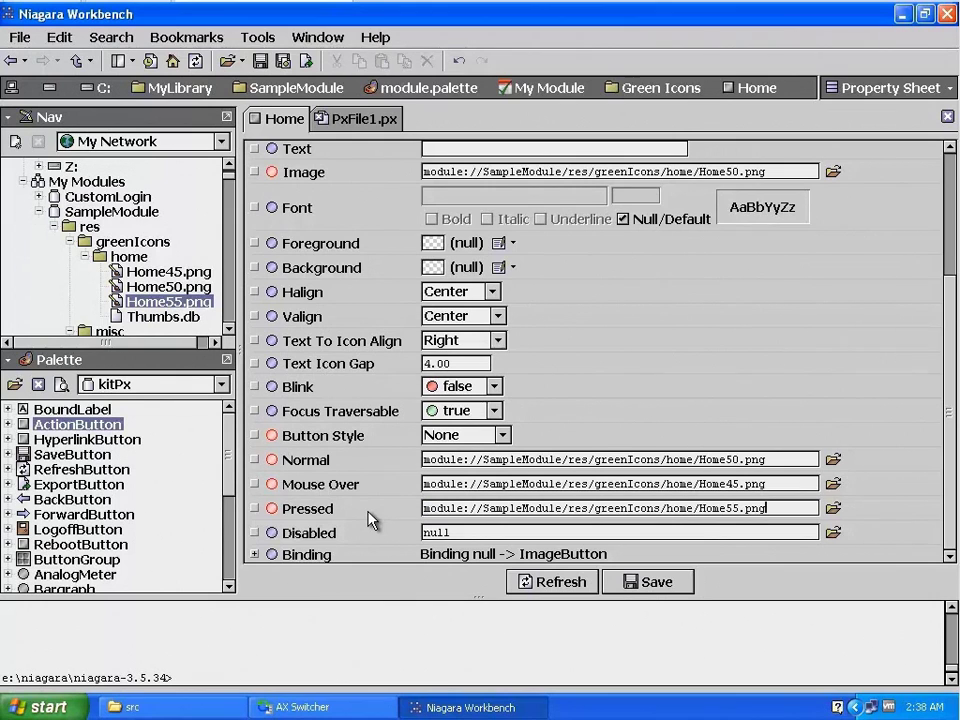
left_click(654, 590)
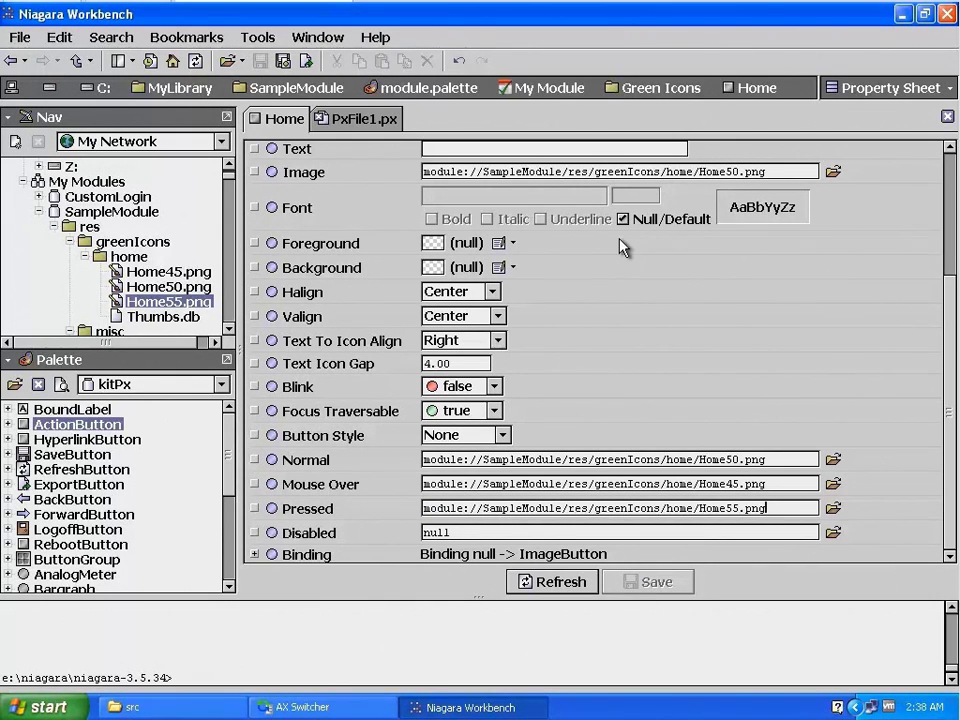
Step: Copy the Home image button from Green Icons, paste it below the home images in PxFile1.px, and extend its lower edge to fit the icon
left_click(662, 90)
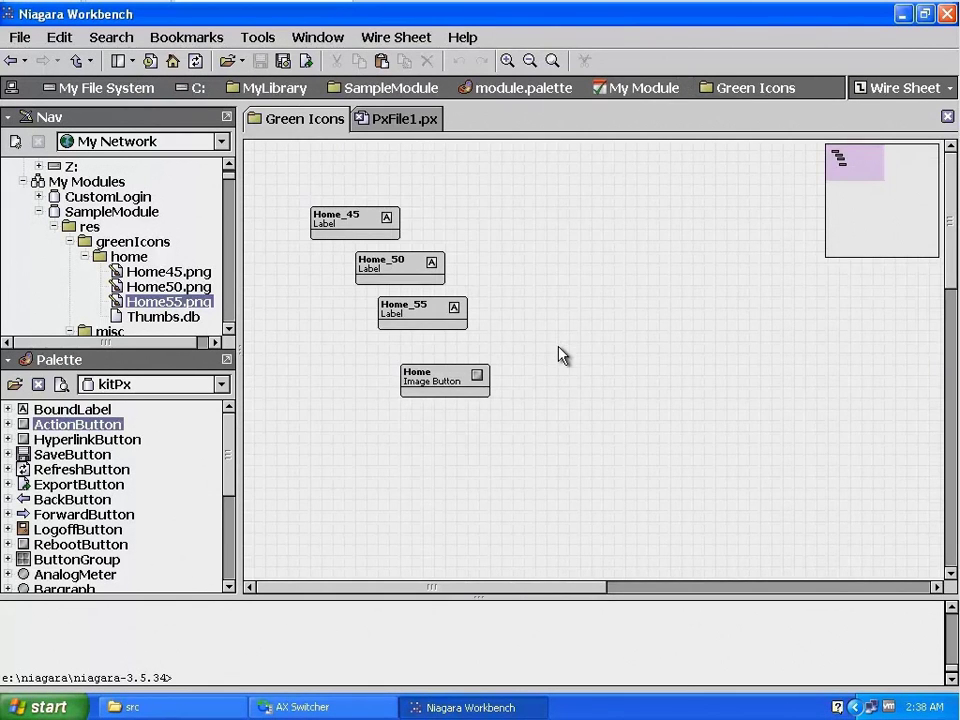
left_click(463, 384)
right_click(465, 383)
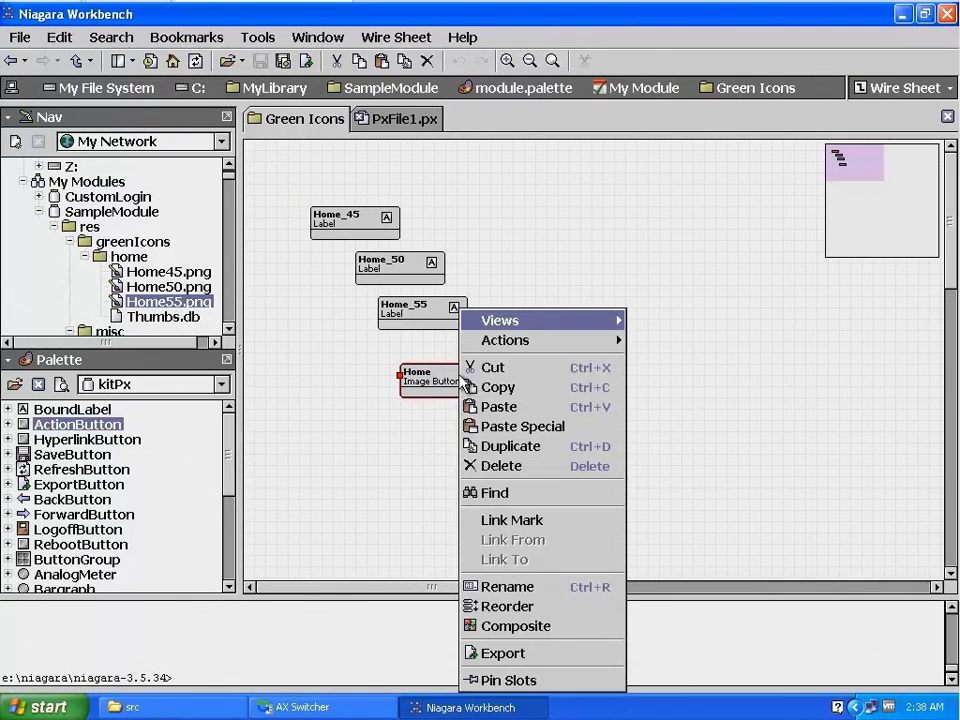
left_click(495, 388)
left_click(405, 120)
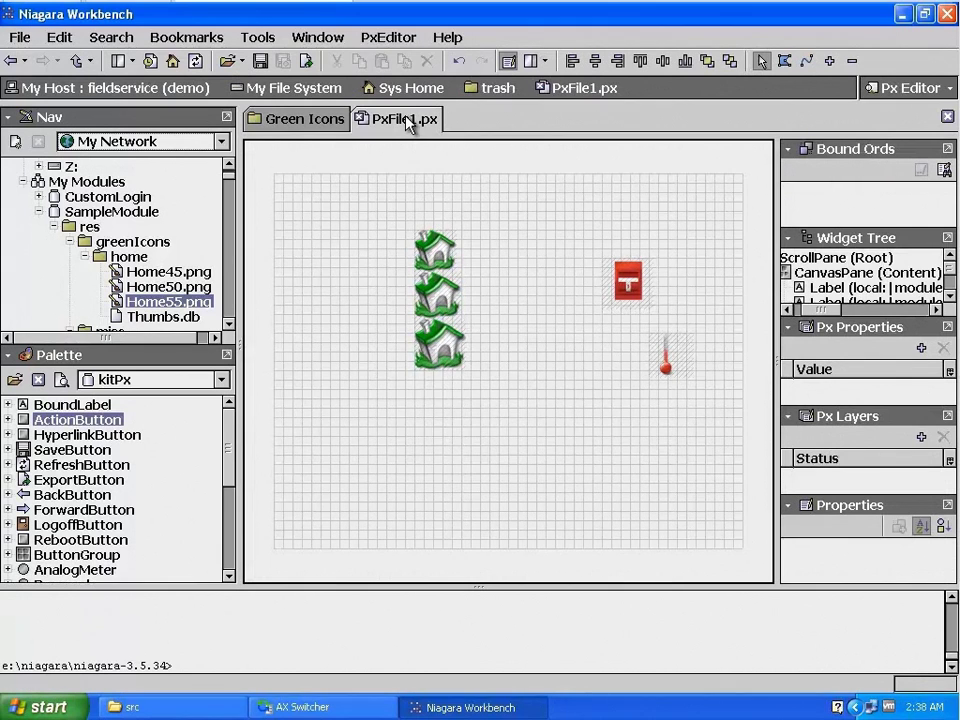
right_click(425, 428)
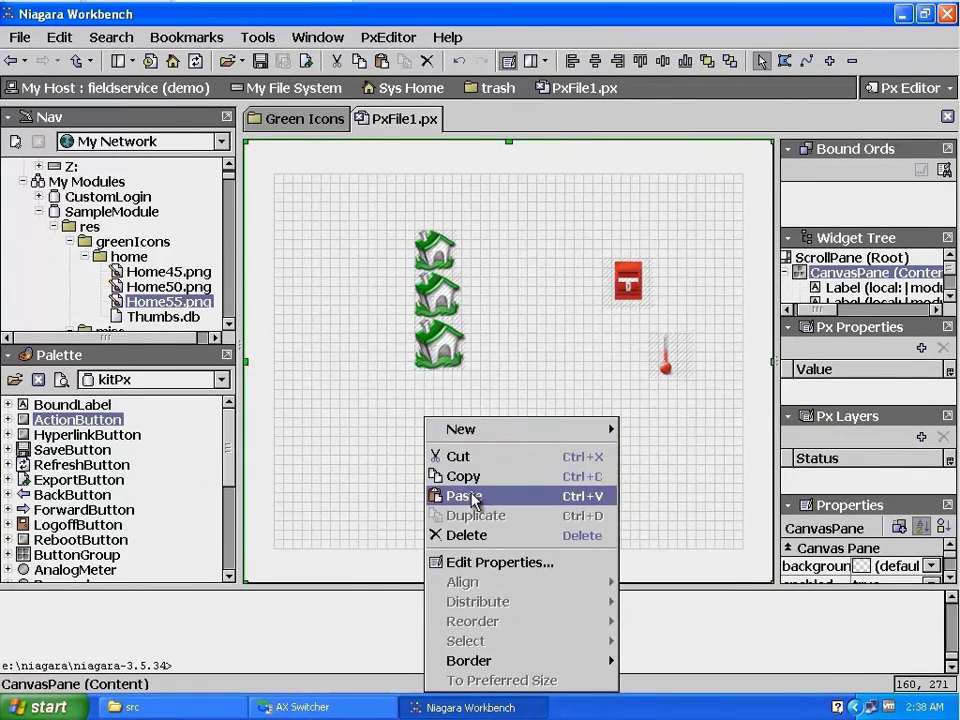
left_click(465, 496)
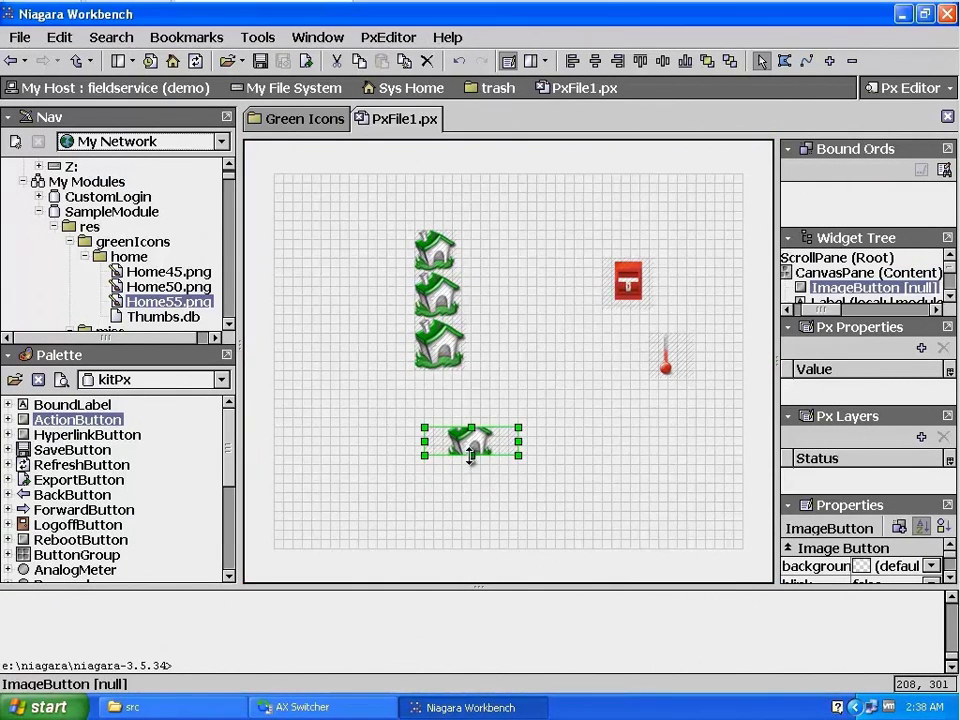
left_click_drag(471, 469, 471, 487)
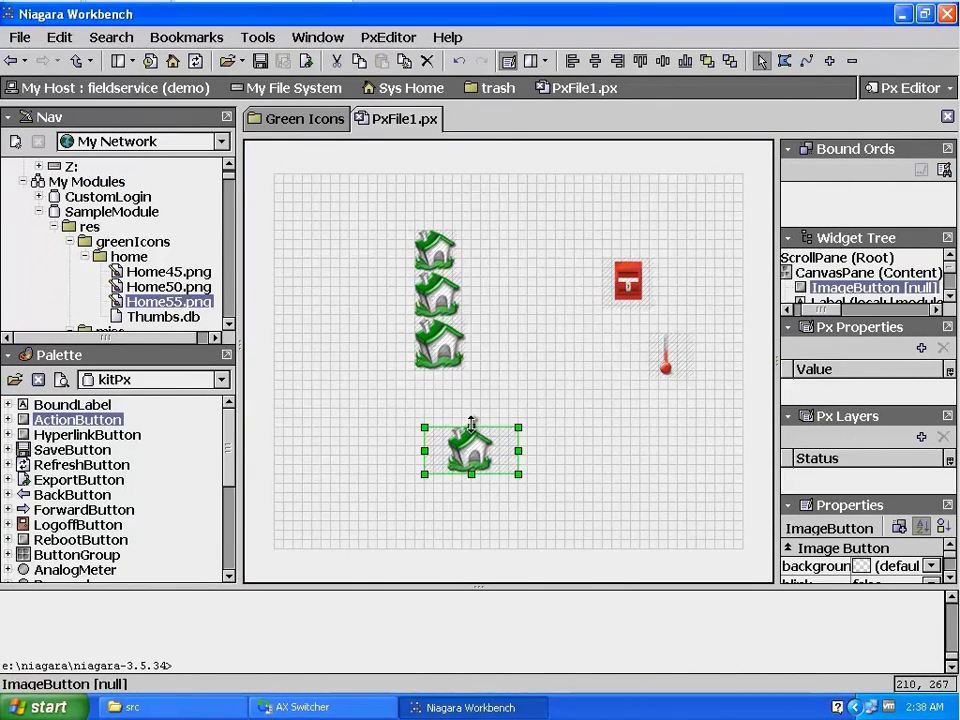
Step: Resize the Home image button in PxFile1.px to leave a small margin around its icon, and copy the button
left_click_drag(471, 421, 471, 412)
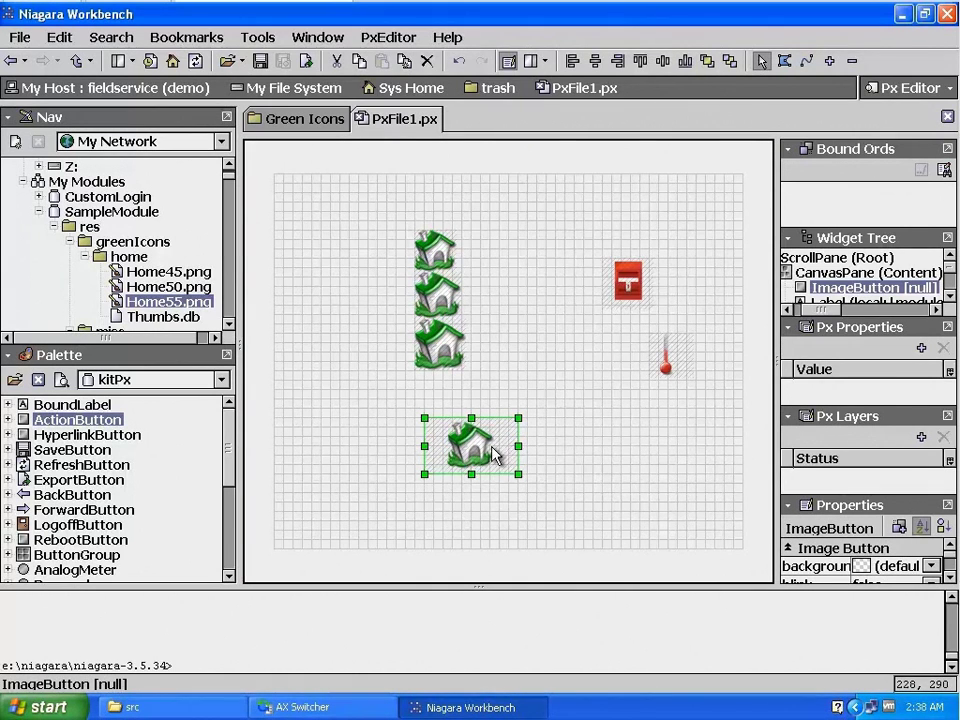
left_click_drag(424, 446, 434, 452)
left_click_drag(526, 455, 507, 464)
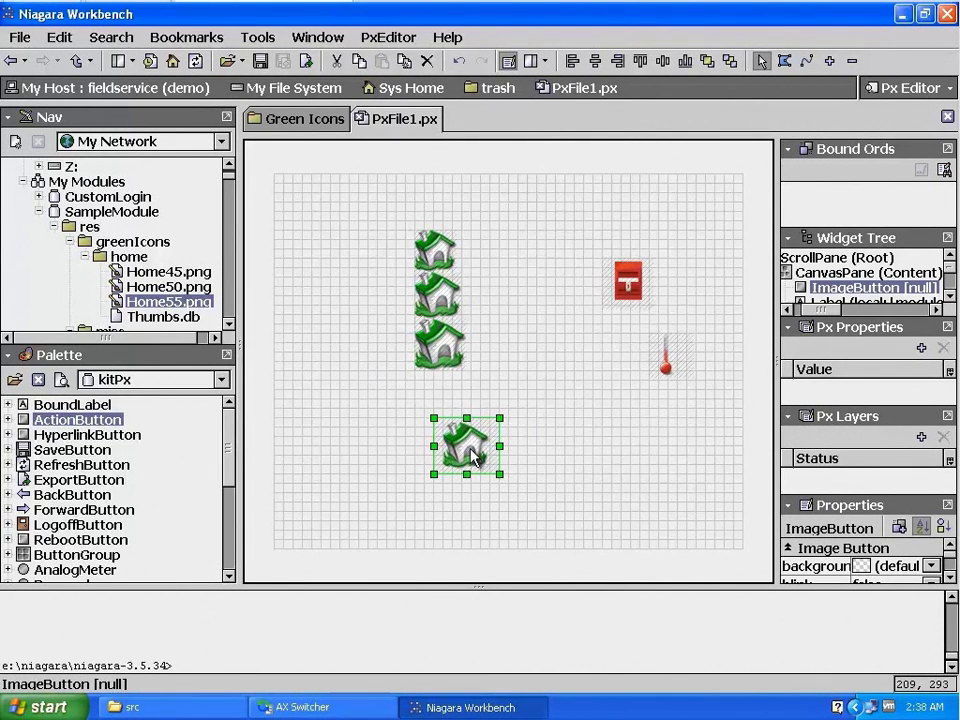
right_click(481, 462)
left_click(522, 474)
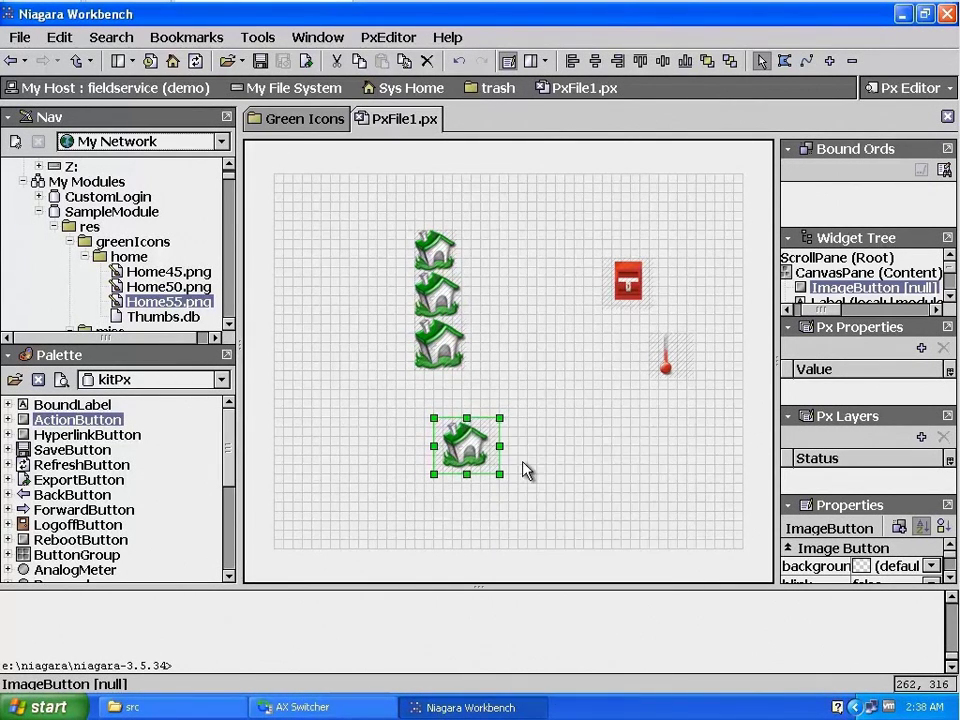
Step: Replace the Home image button in Green Icons with the copied resized one, named Home, and close the Green Icons tab
left_click(305, 122)
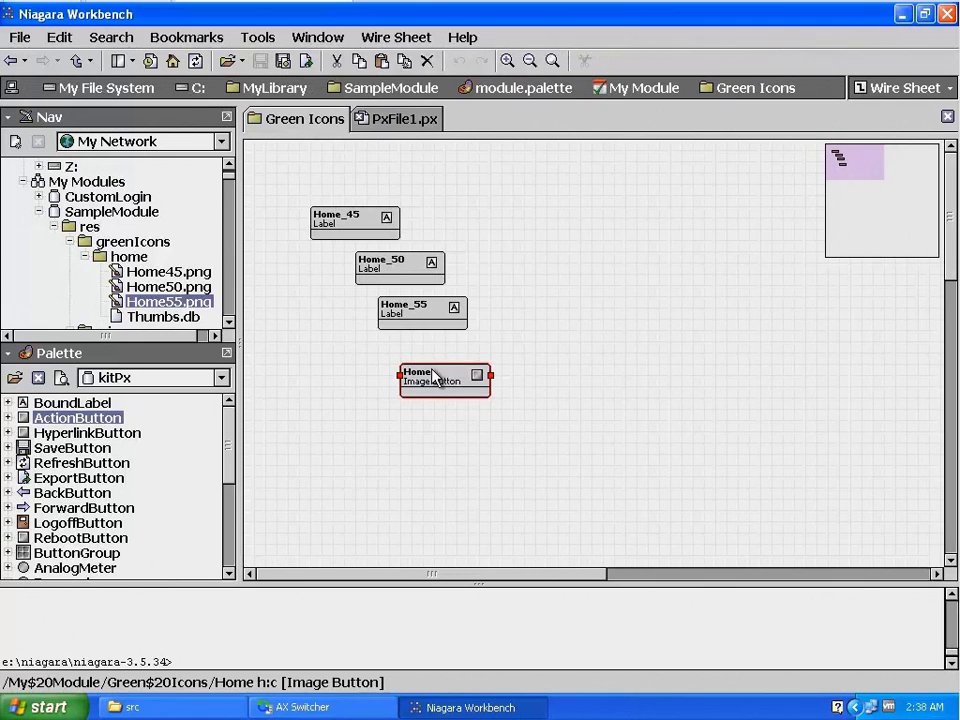
key("Delete")
right_click(433, 377)
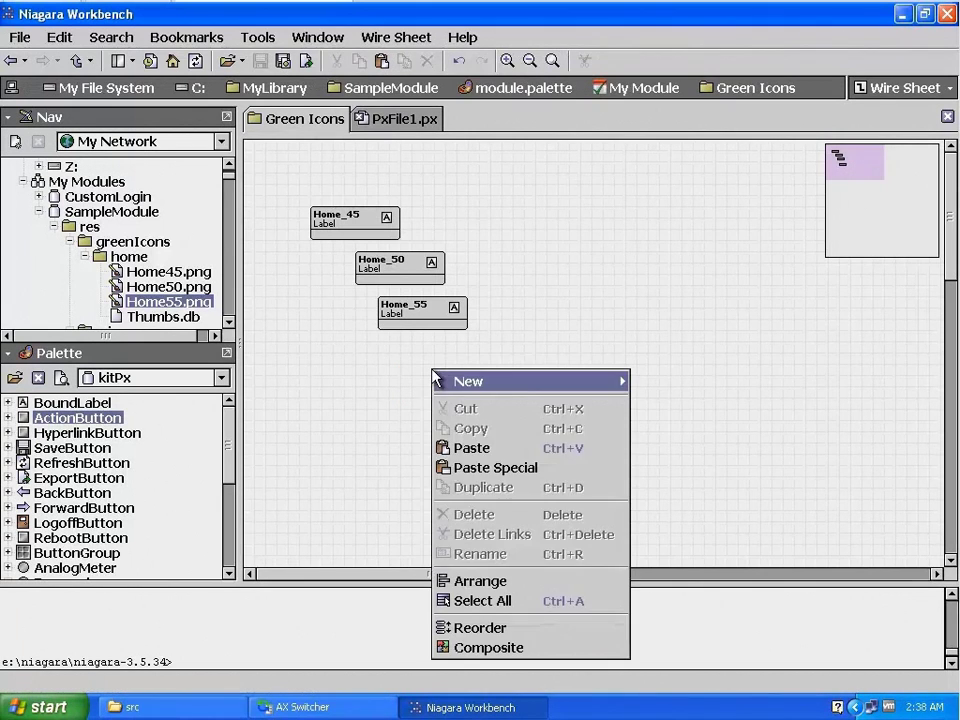
left_click(458, 447)
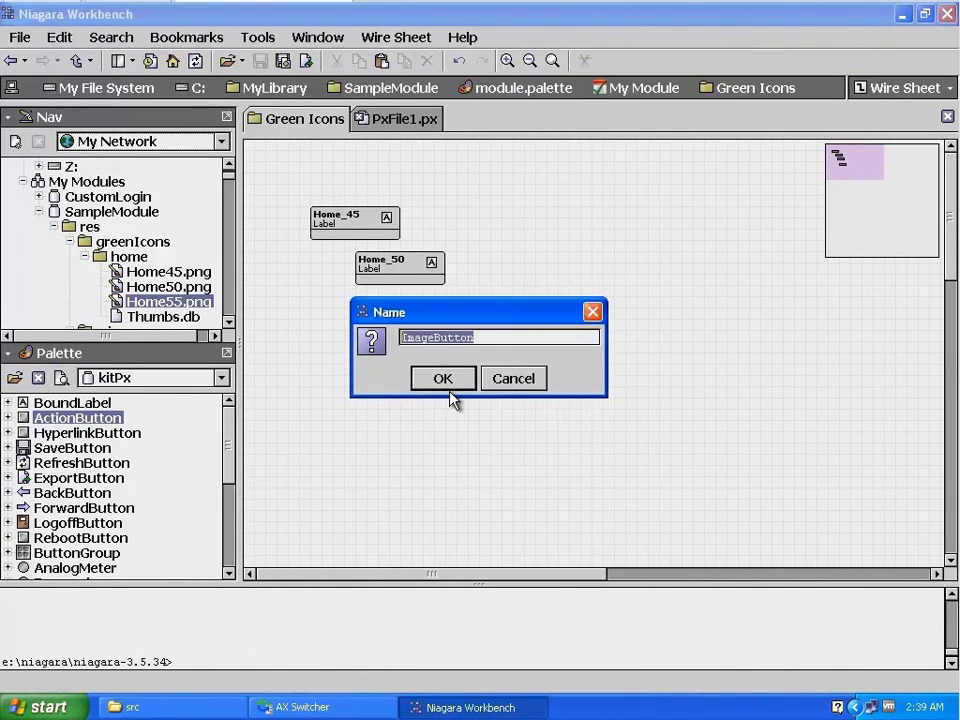
type("Home")
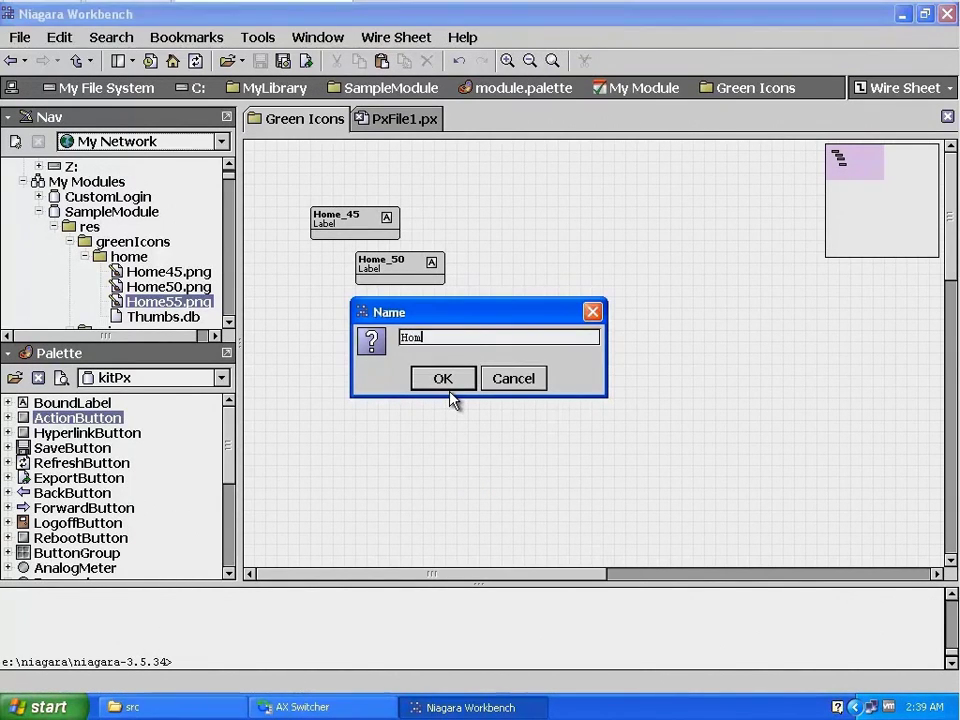
left_click(443, 379)
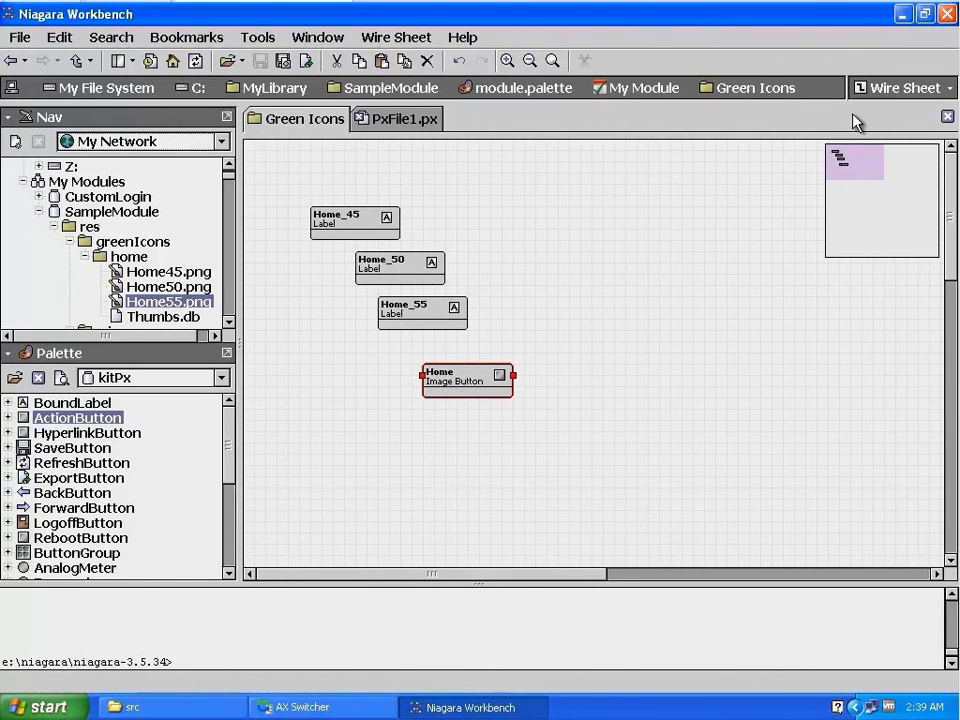
left_click(948, 117)
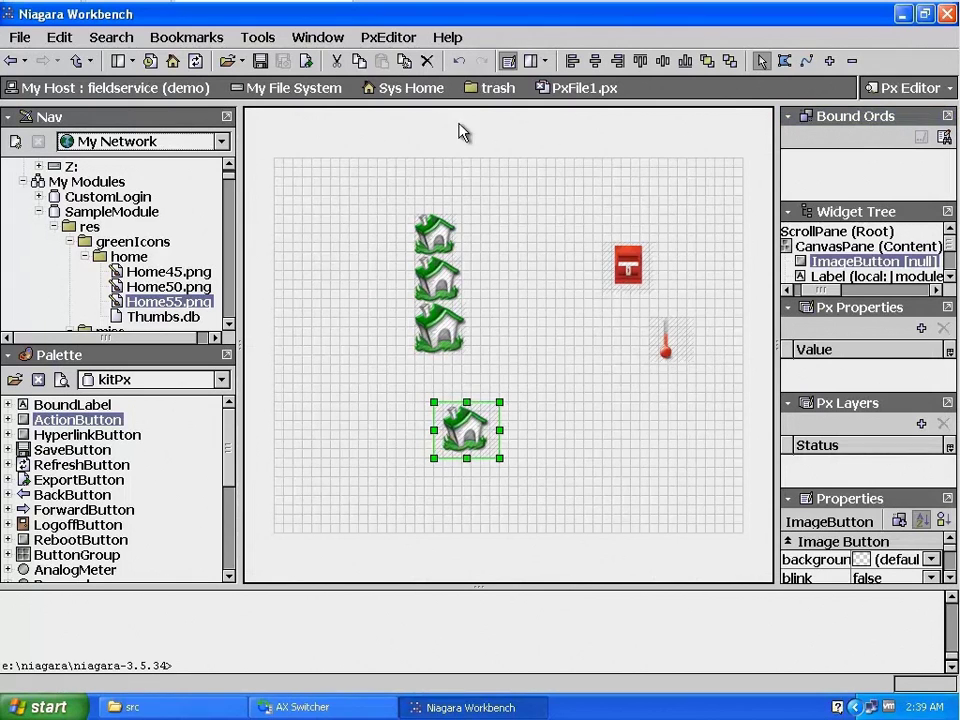
Step: Switch the Px page to view mode and save the modified module.palette file through Save All
left_click(509, 61)
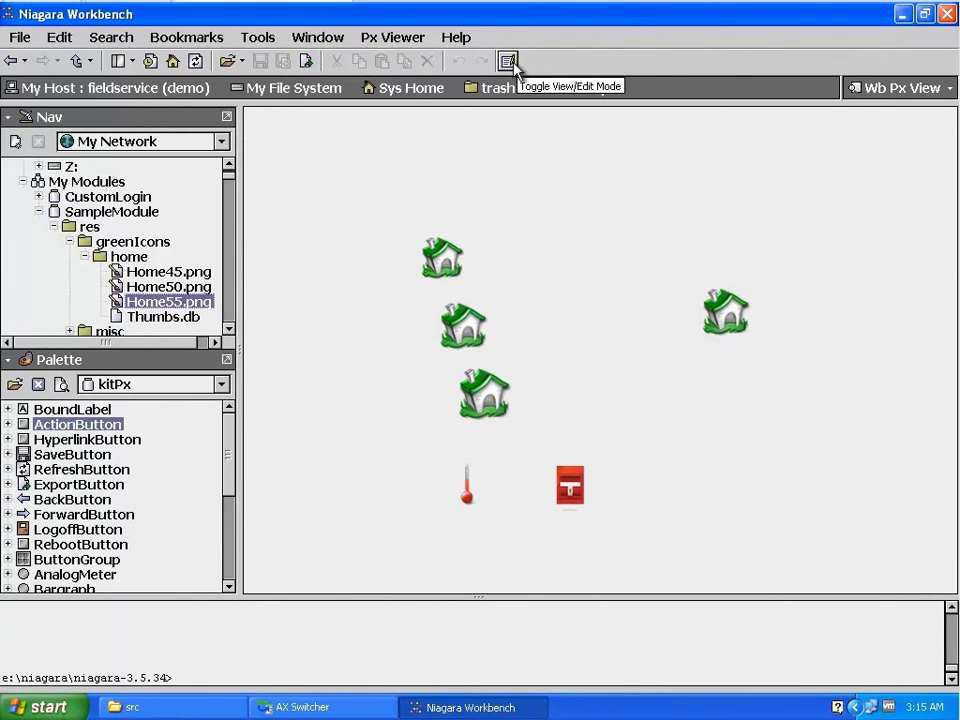
left_click(20, 38)
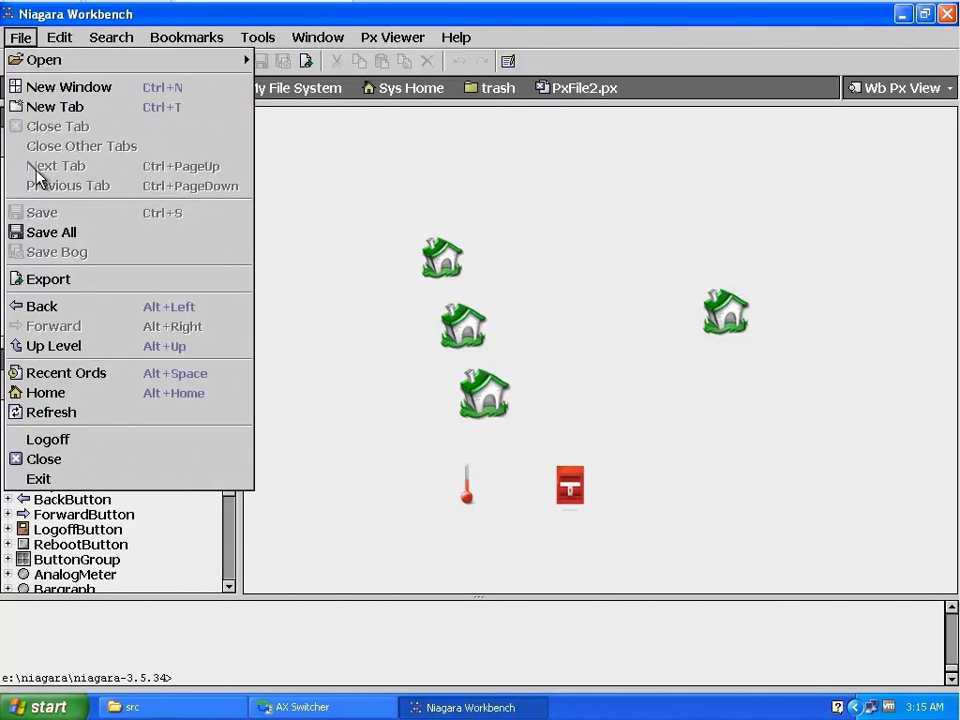
left_click(54, 233)
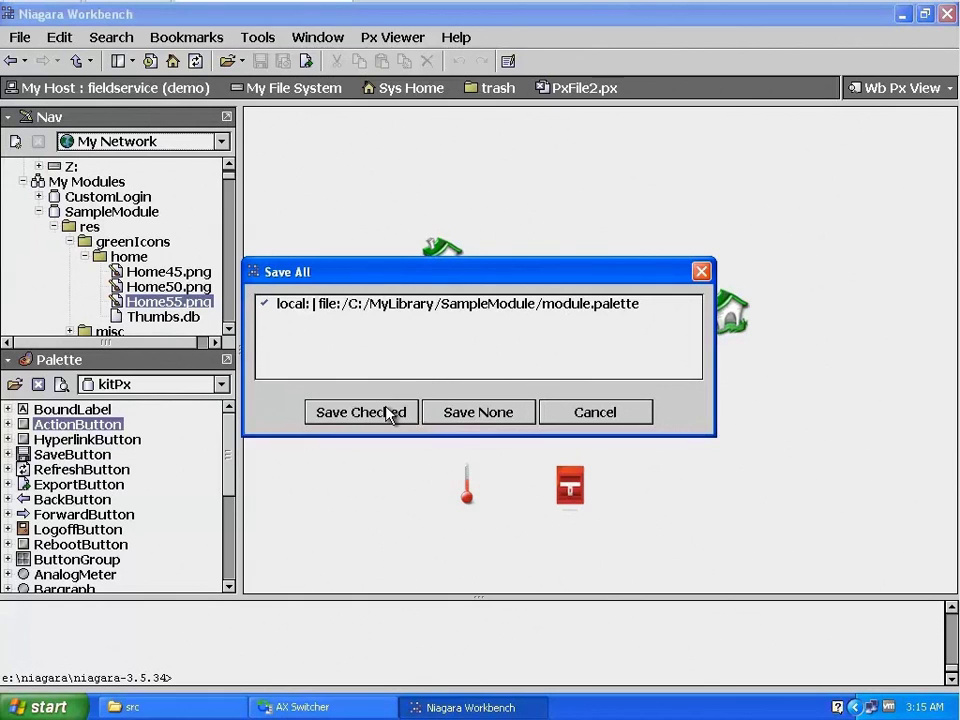
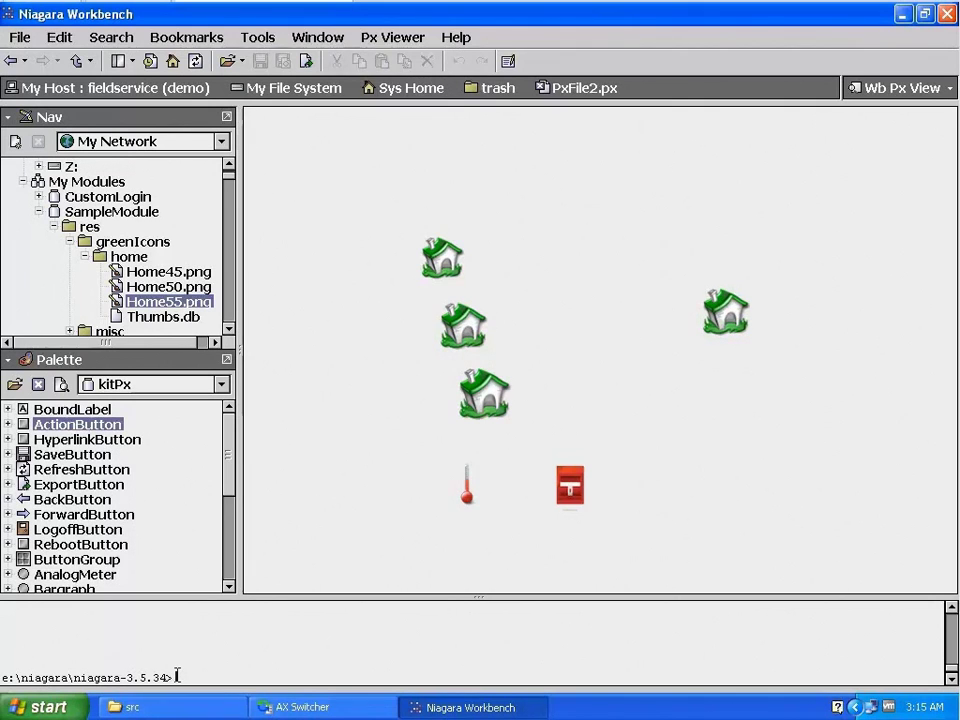
Step: Run the console command build c:\MyLibrary\SampleModule to build the module
type("build")
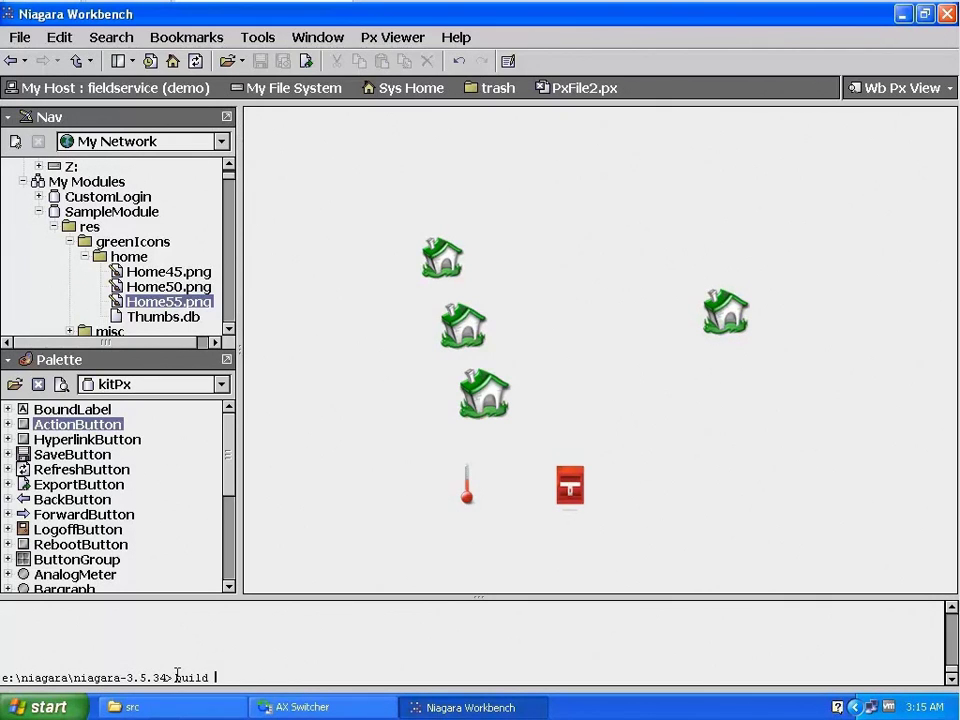
type(" c:\\MyLib")
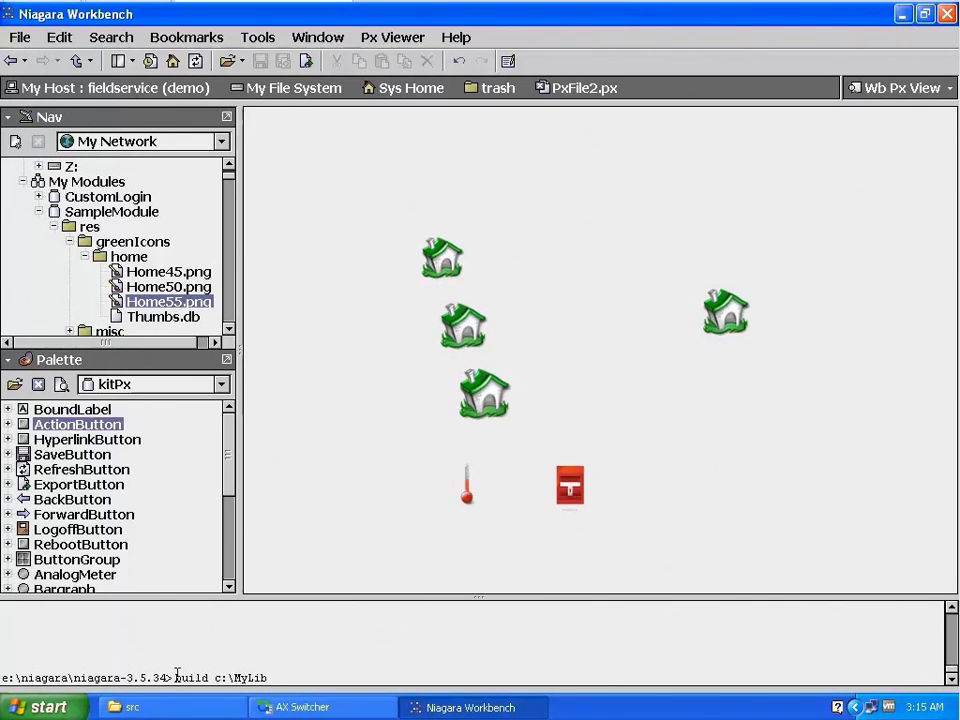
type("rary\\SampleMo")
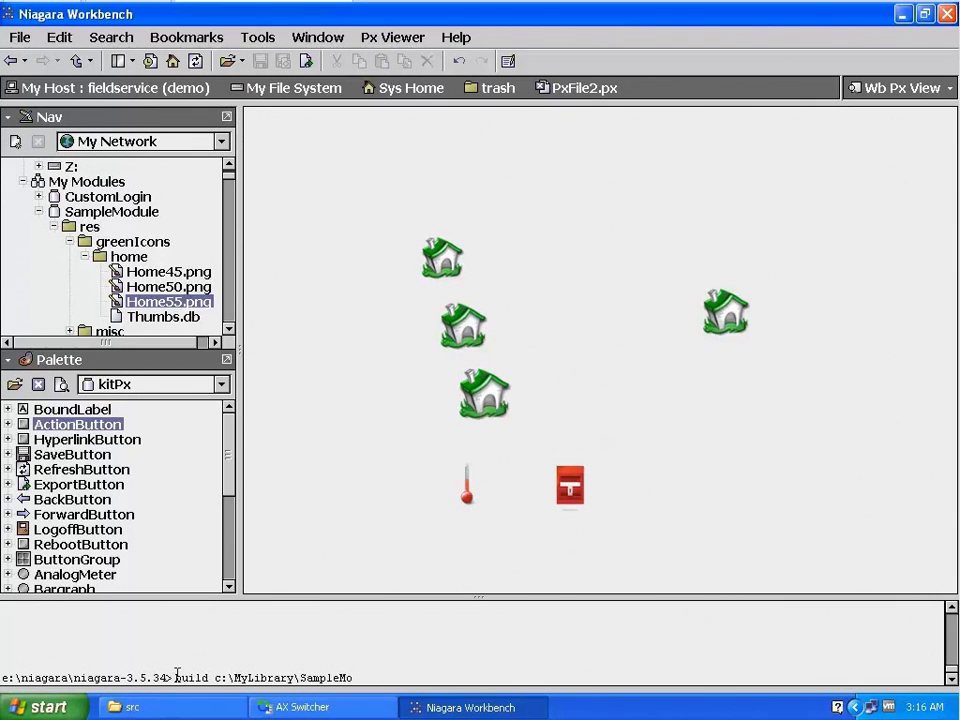
type("dule")
key("Return")
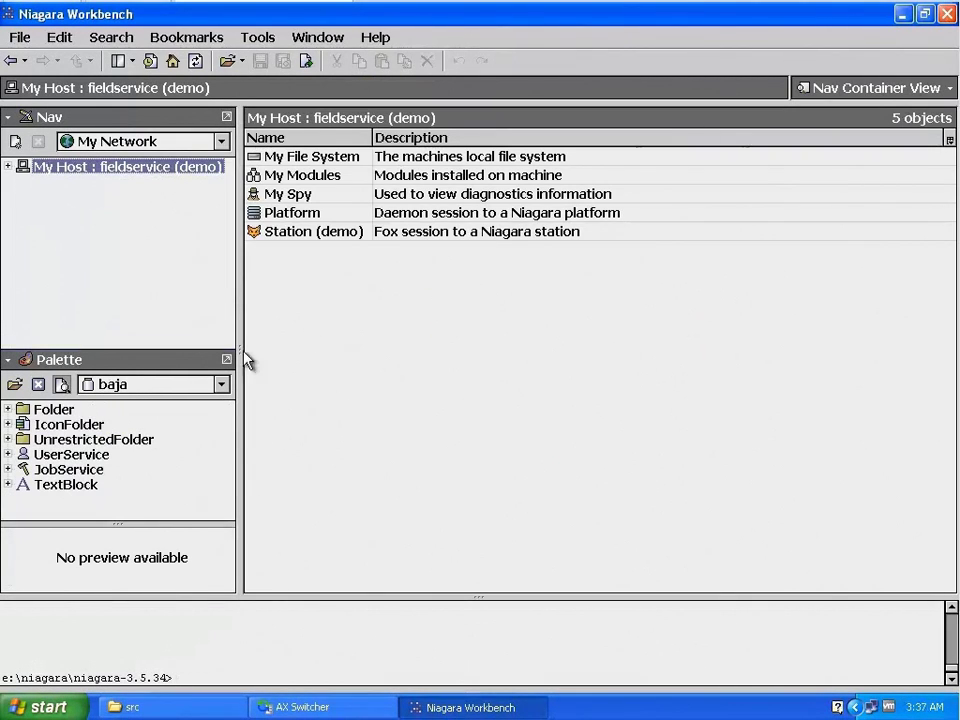
Step: Open the SampleModule palette in the Palette side bar
left_click(15, 385)
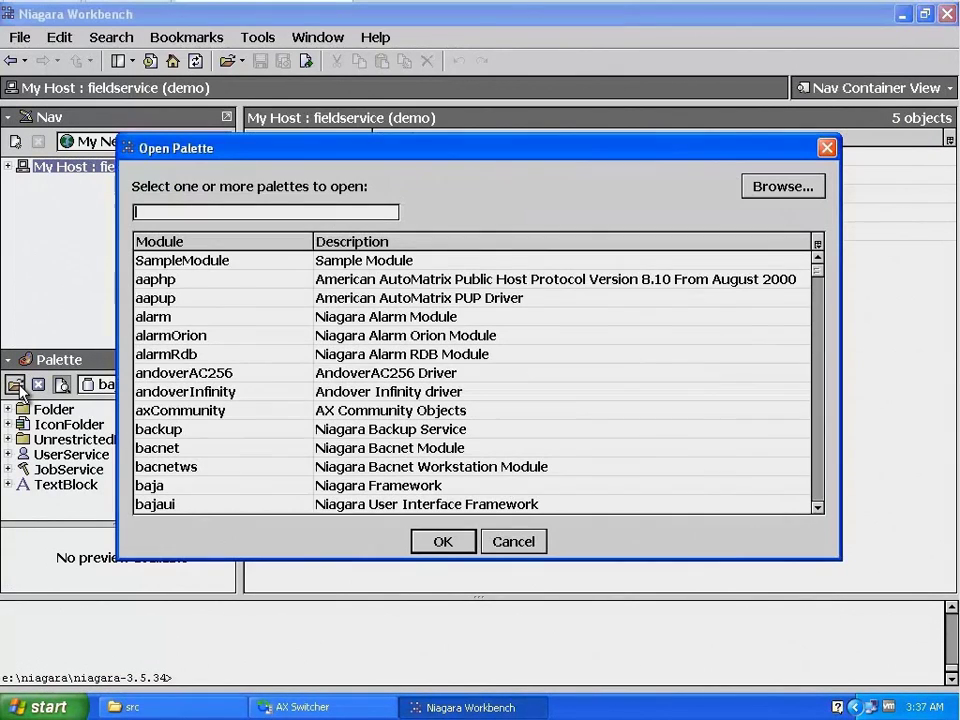
left_click(207, 264)
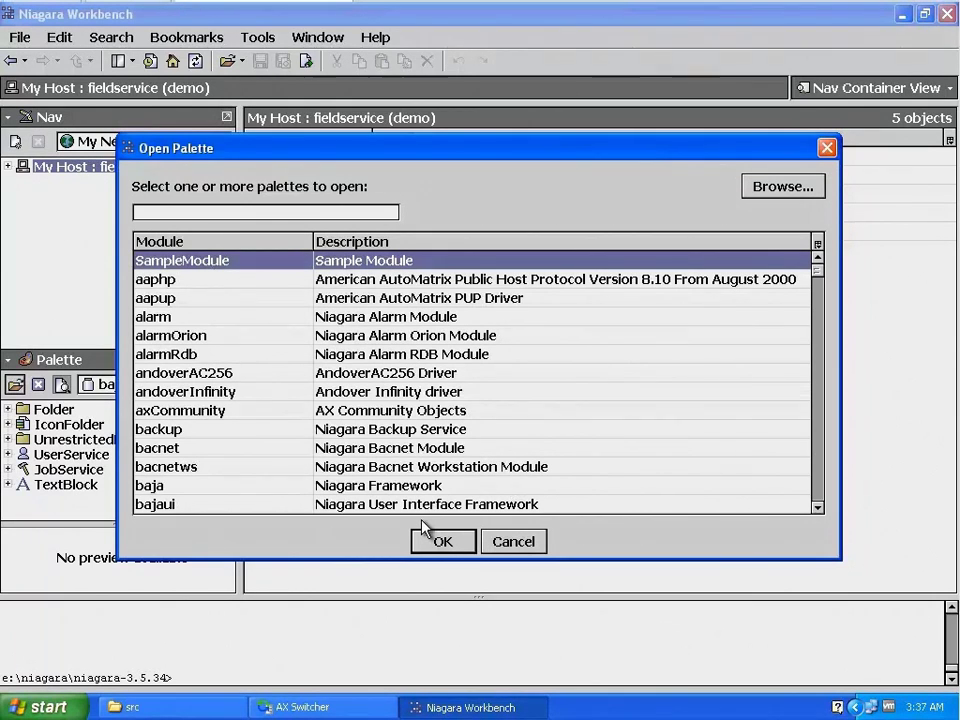
left_click(445, 548)
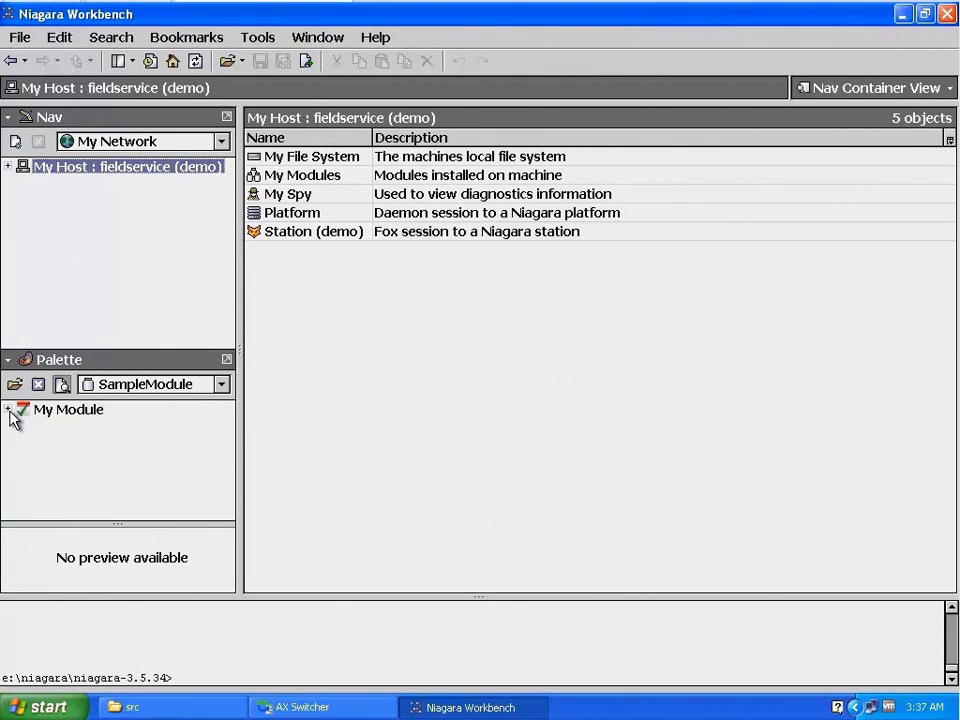
Step: Expand My Module and its Green Icons folder and preview Home_45, Home_50, Home_55 and Home
left_click(40, 412)
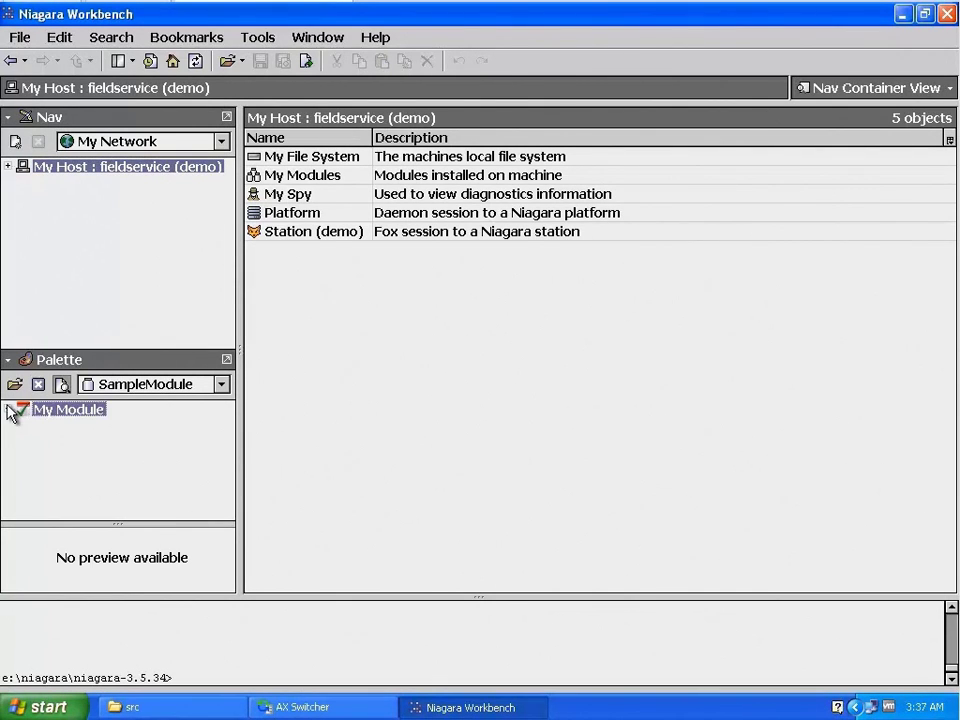
left_click(8, 410)
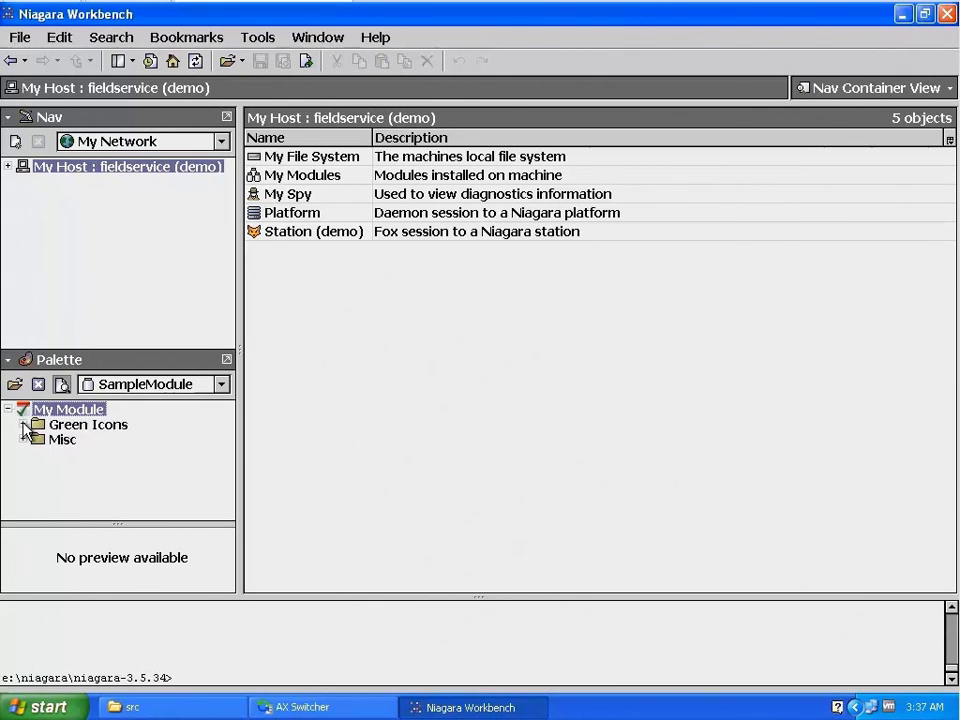
left_click(23, 424)
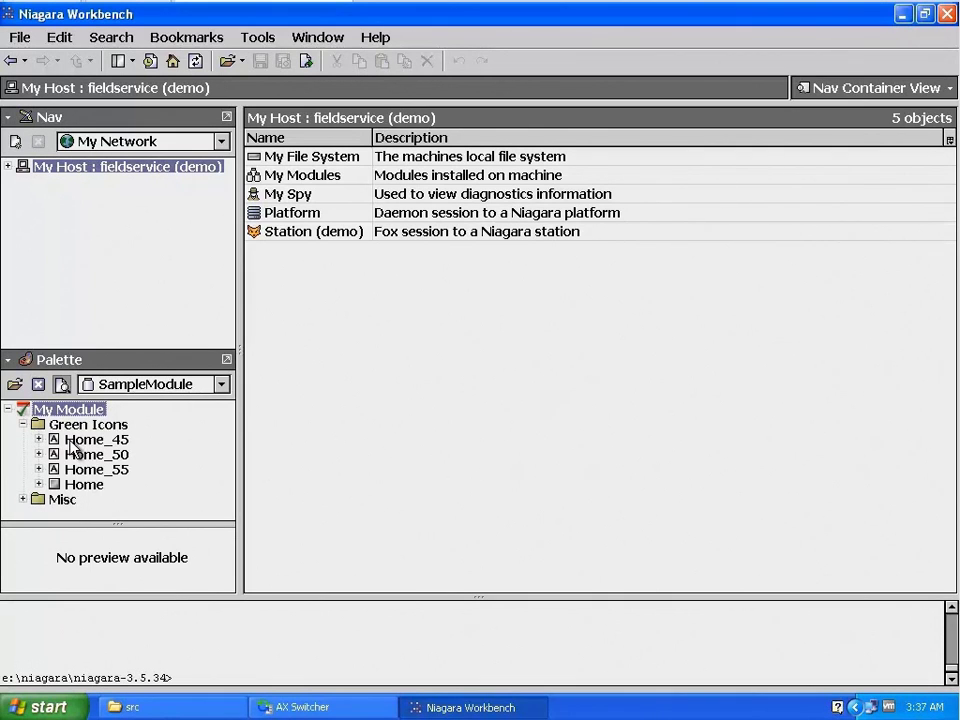
left_click(68, 444)
left_click(72, 455)
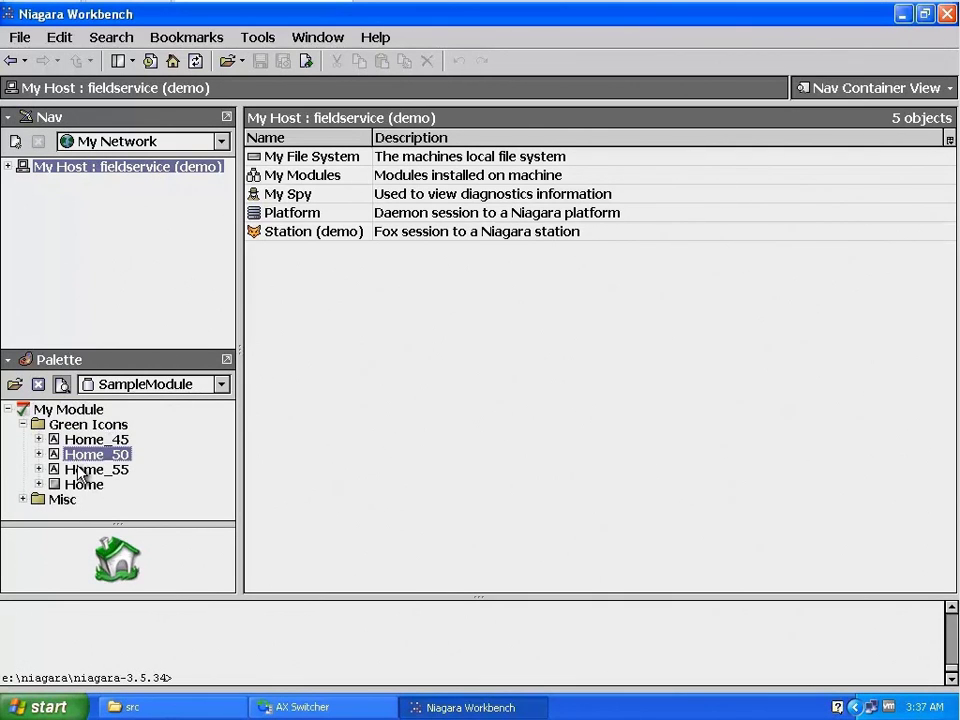
left_click(65, 467)
left_click(78, 486)
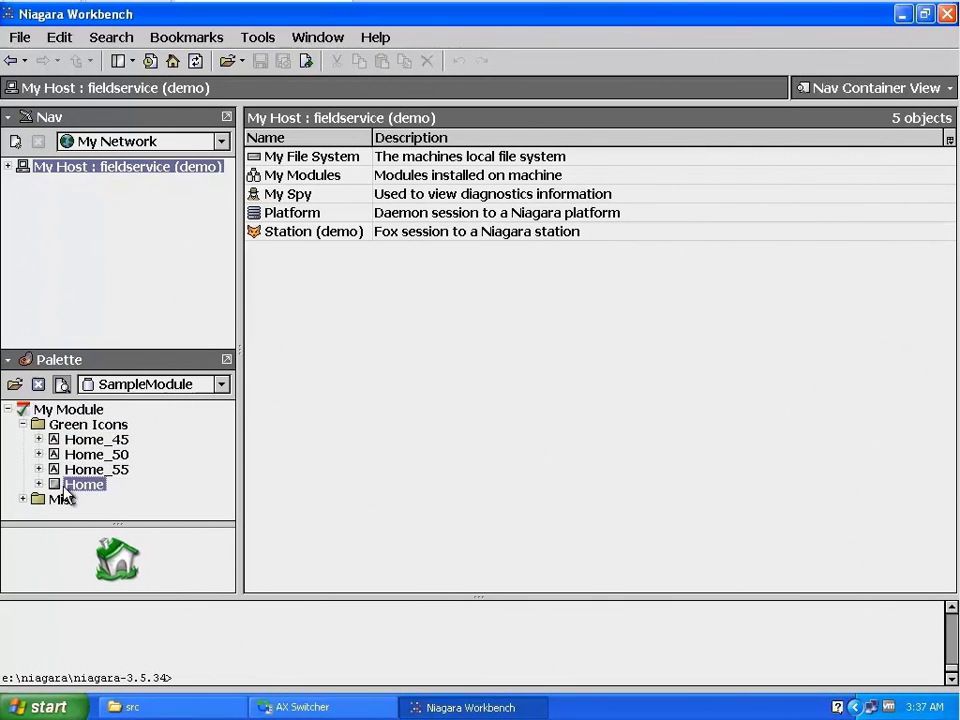
Step: Expand the palette's Misc folder and preview the PullStation and Thermomter labels
left_click(24, 499)
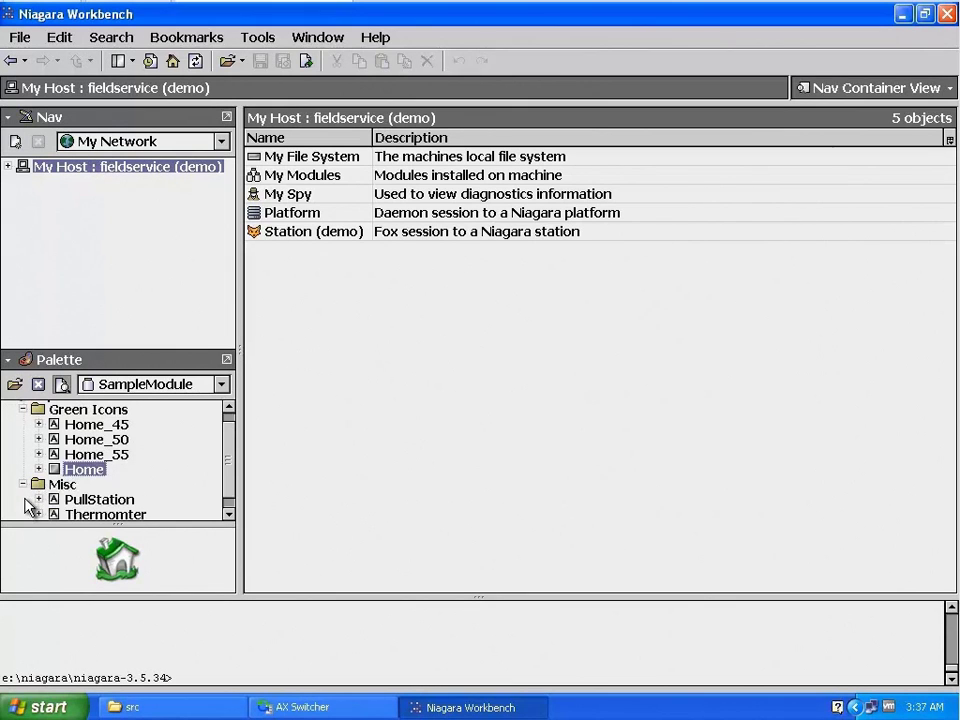
left_click(94, 502)
left_click(93, 513)
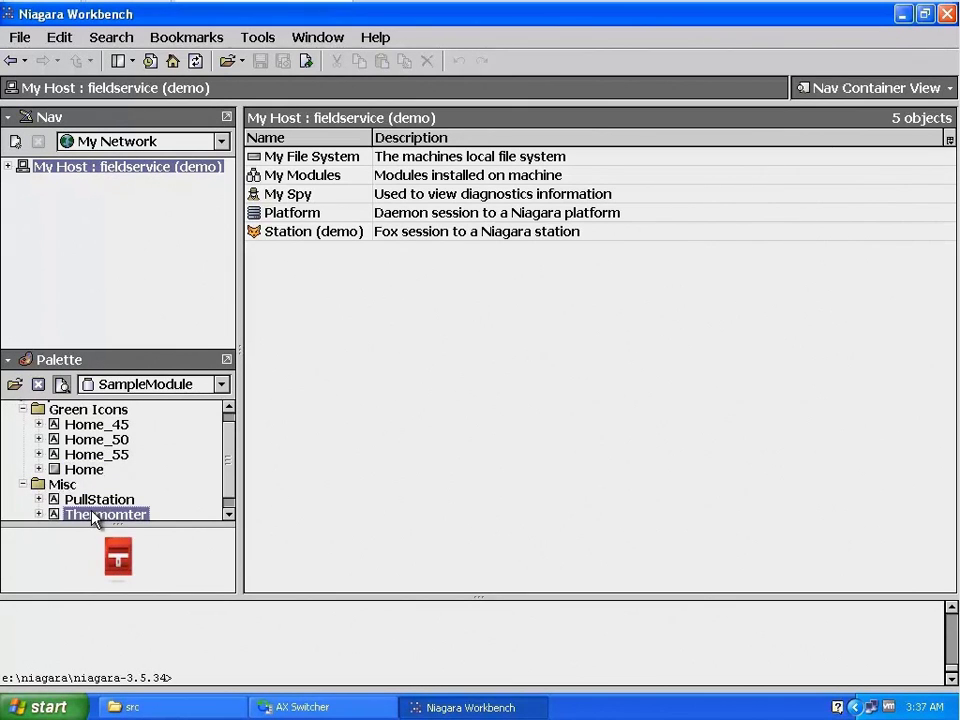